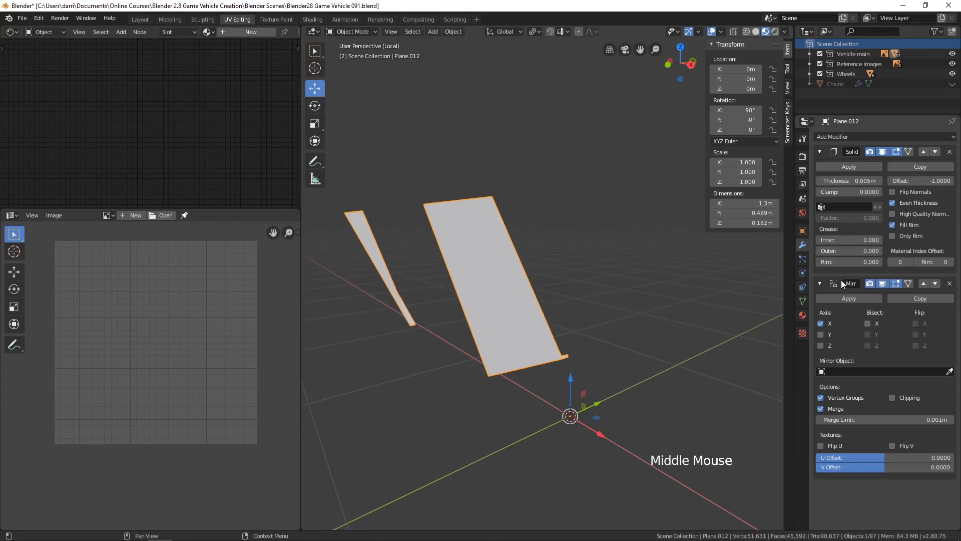
Apply the isolated bent plate's Solidify modifier and remove its Mirror modifier, leaving a single plate.
left_click(851, 166)
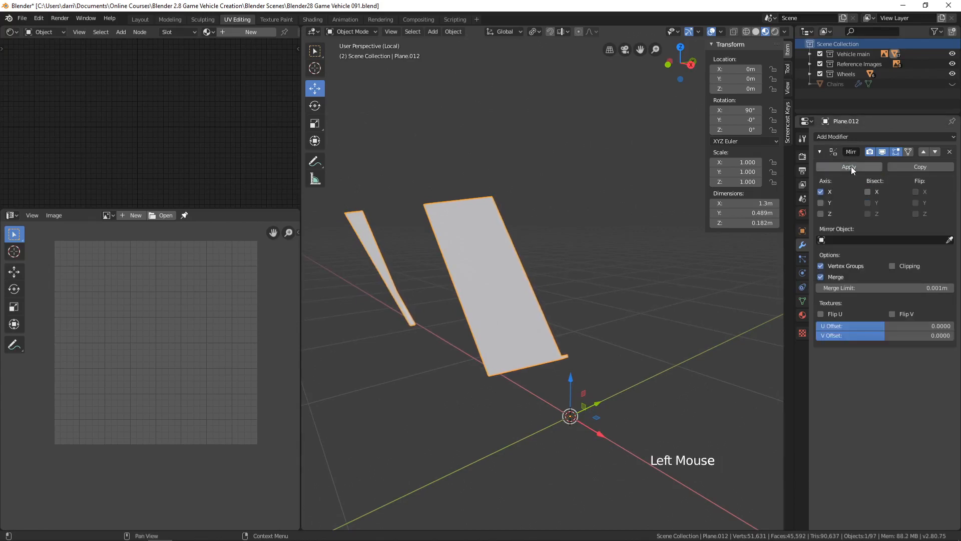
left_click(950, 152)
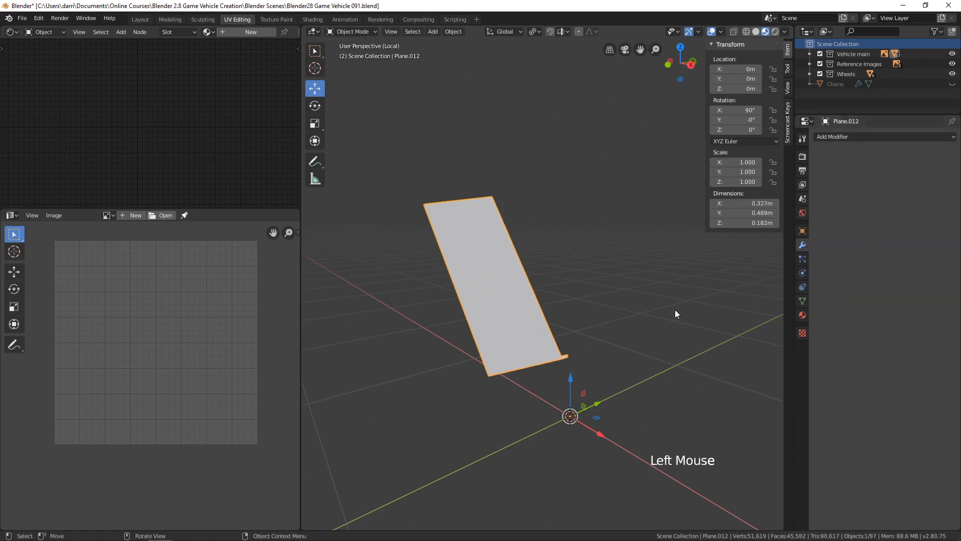
middle_click_drag(676, 312, 652, 324, "shift")
key("KP_Decimal")
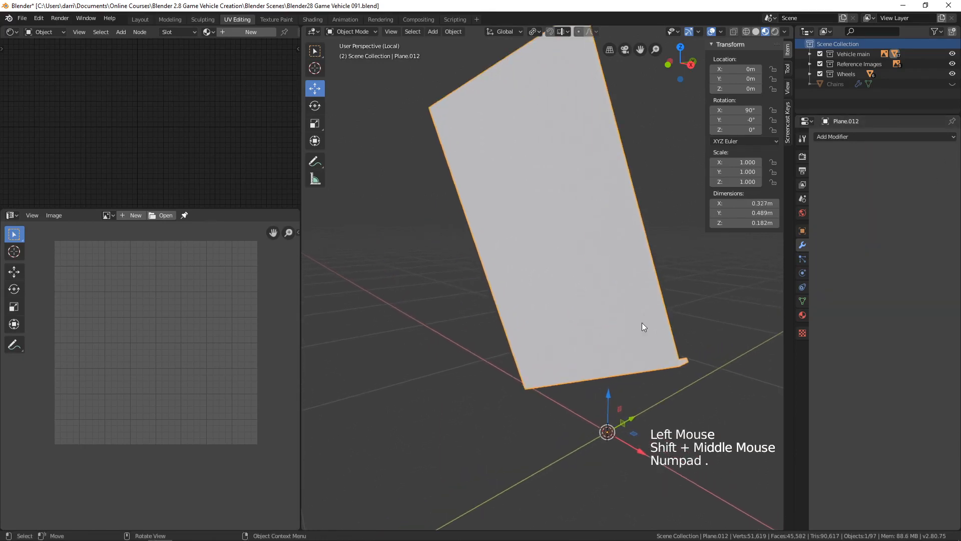
Switch to solid shading and mark the edge loop around one broad side of the plate as a seam in Edit Mode.
left_click(755, 32)
mouse_move(685, 231)
middle_mouse_down()
mouse_move(604, 275)
mouse_move(566, 276)
mouse_move(626, 266)
middle_mouse_up()
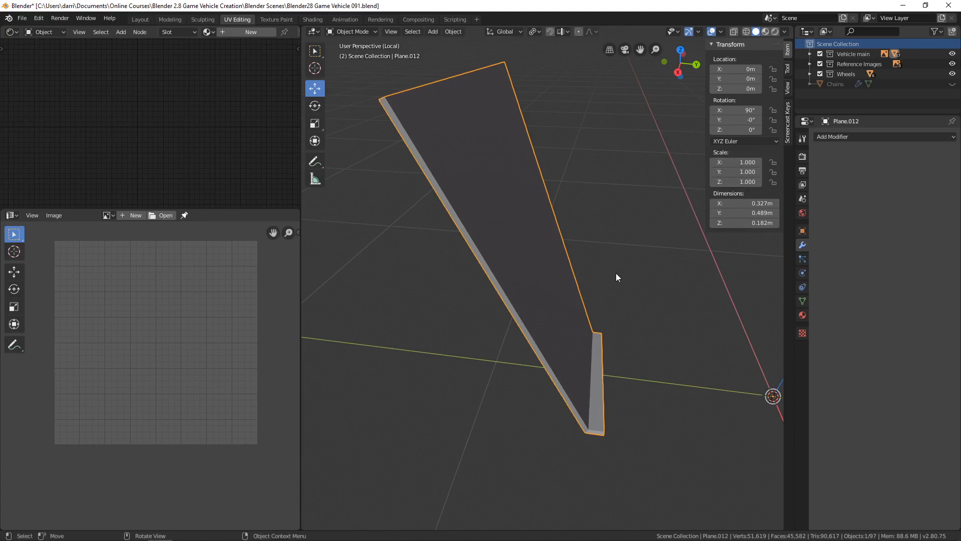
key("Tab")
middle_click_drag(643, 275, 611, 261)
scroll(583, 218, "up", 1, "shift")
key("2")
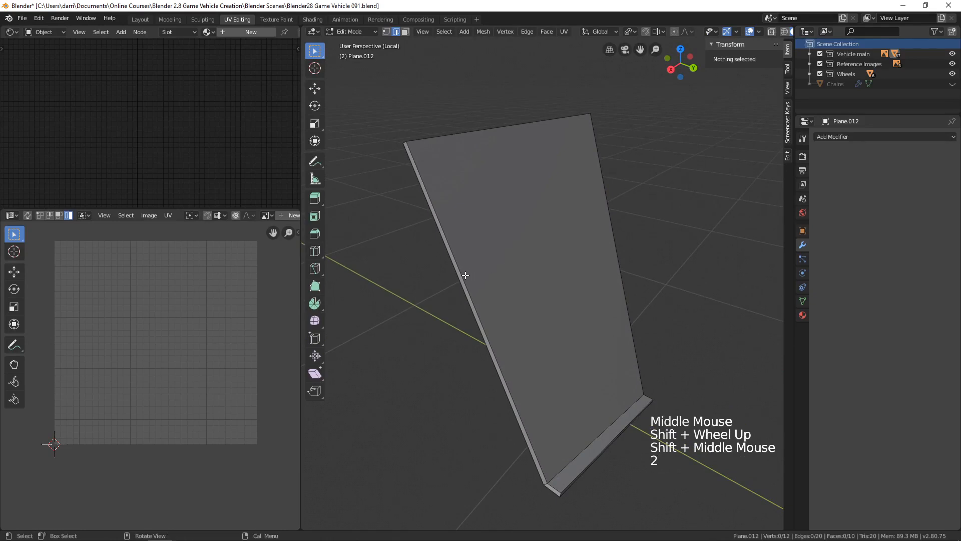
left_click(515, 146)
left_click(497, 137, "shift")
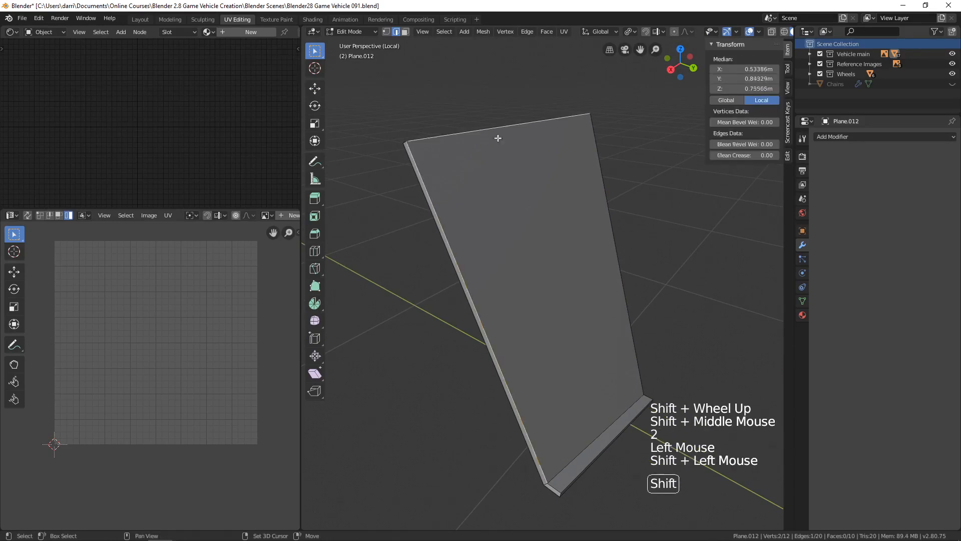
left_click(607, 208, "alt+shift")
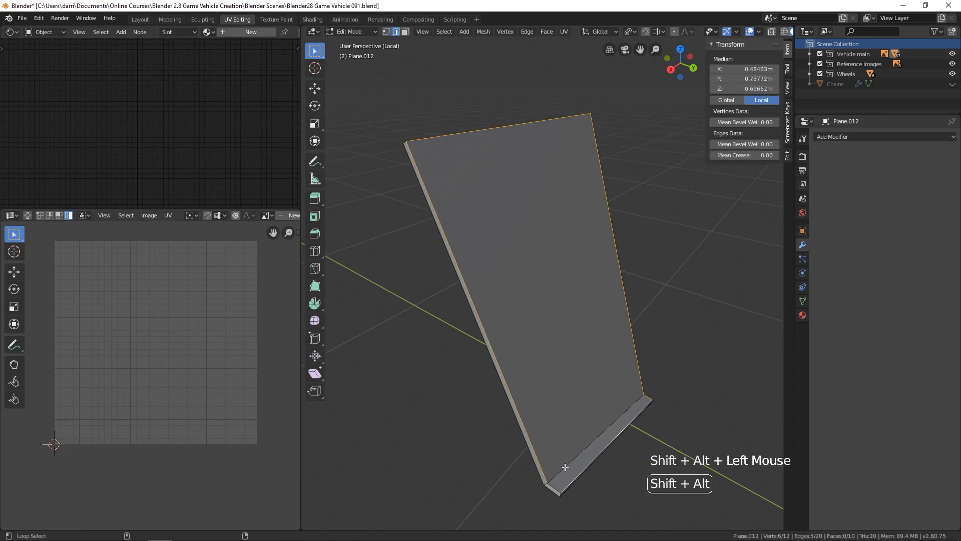
key("ctrl+e")
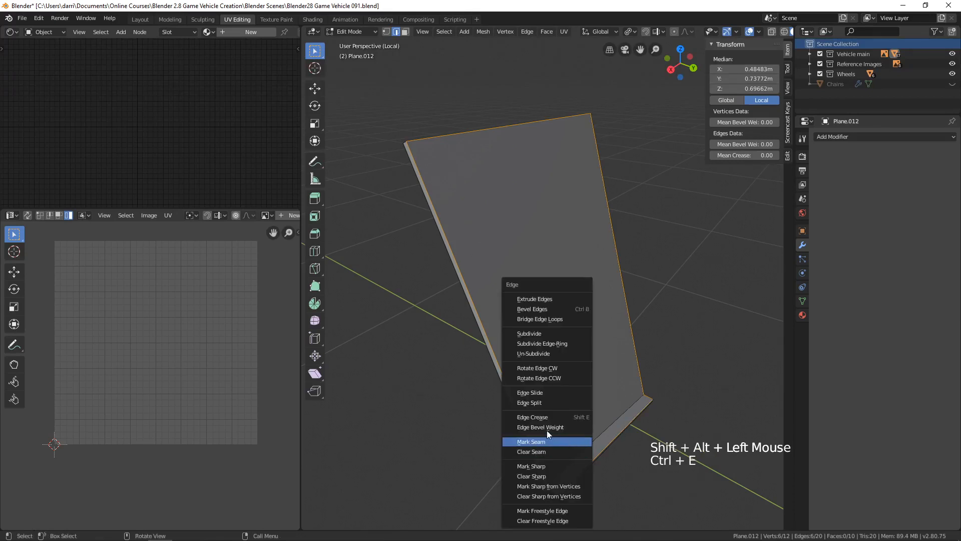
left_click(531, 442)
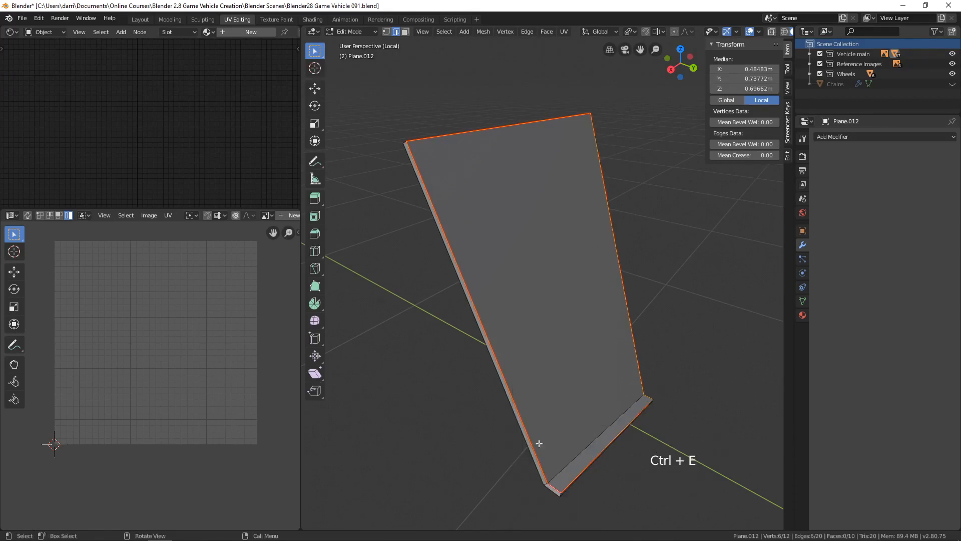
Mark the short edges across the plate's thickness at its corners and lower lip bend as seams.
middle_click_drag(420, 141, 456, 203)
left_click(536, 279)
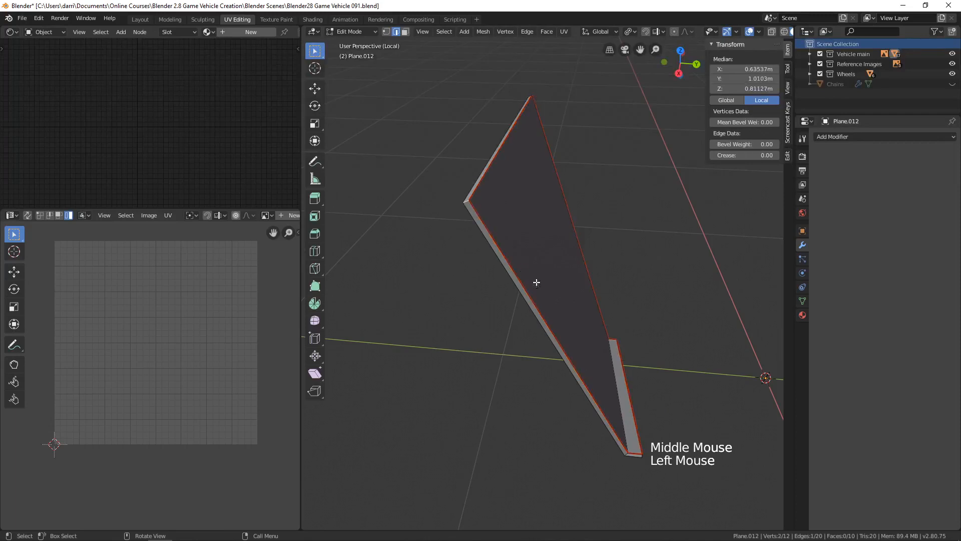
middle_click_drag(536, 279, 547, 262, "shift")
scroll(575, 305, "up", 3)
middle_click_drag(575, 305, 581, 310, "shift")
scroll(582, 310, "up", 2)
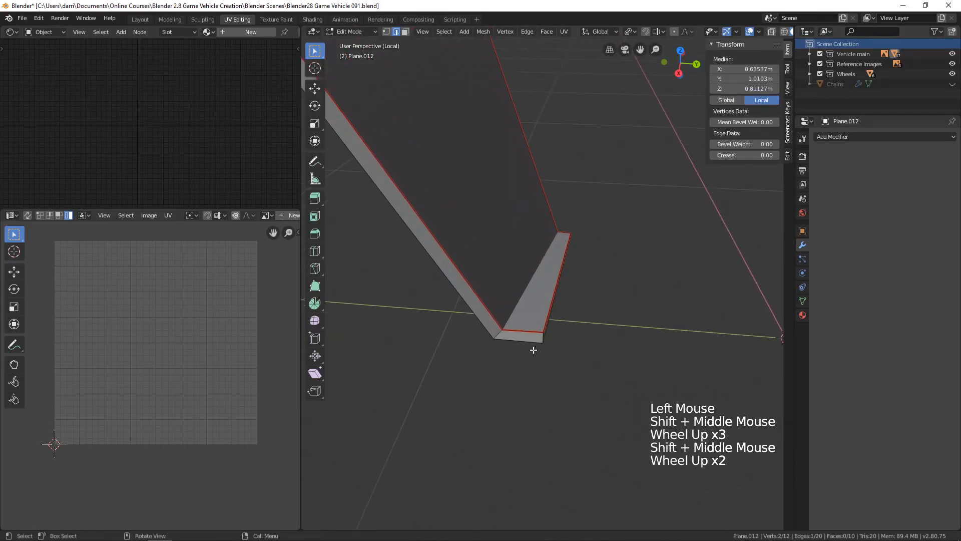
left_click(504, 336, "shift")
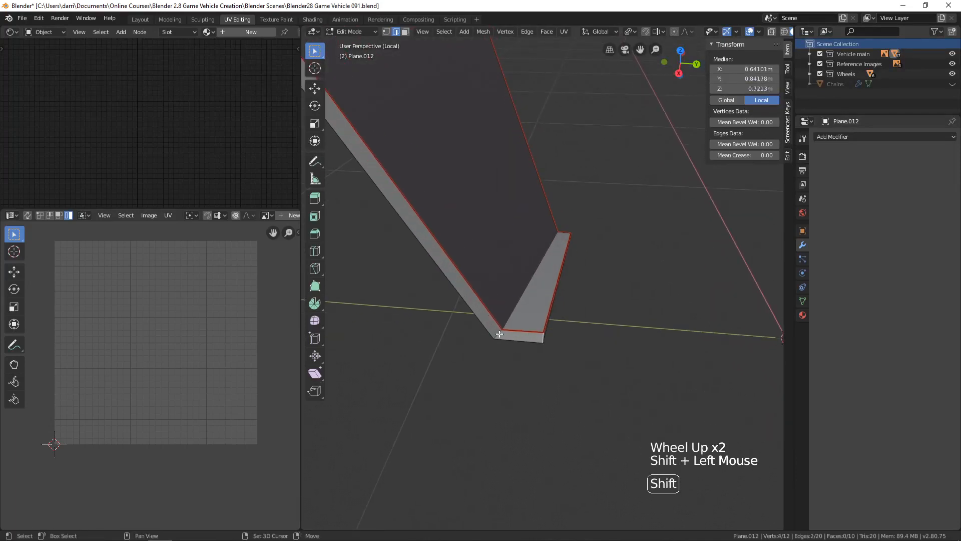
left_click(656, 275, "shift")
middle_click_drag(656, 275, 534, 219)
scroll(598, 295, "down", 3)
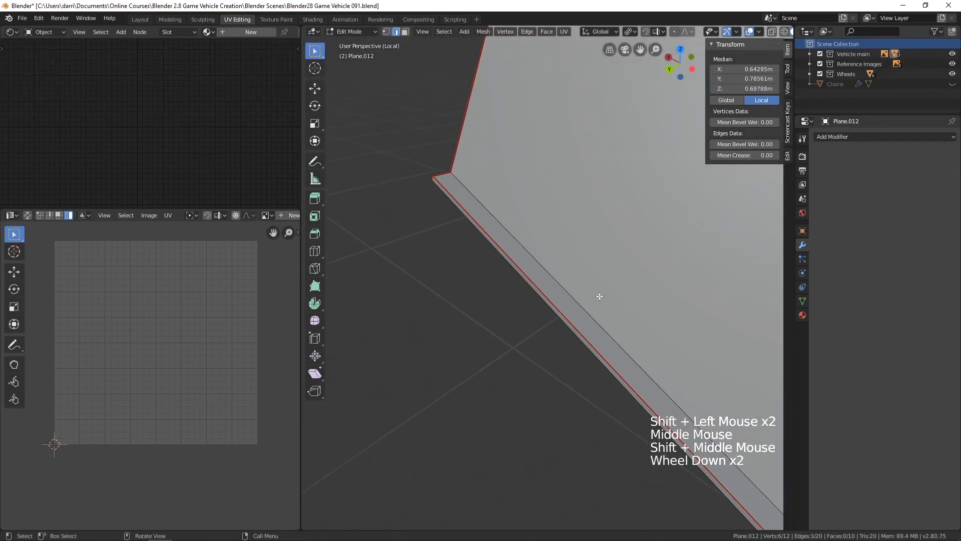
middle_click_drag(639, 339, 555, 354)
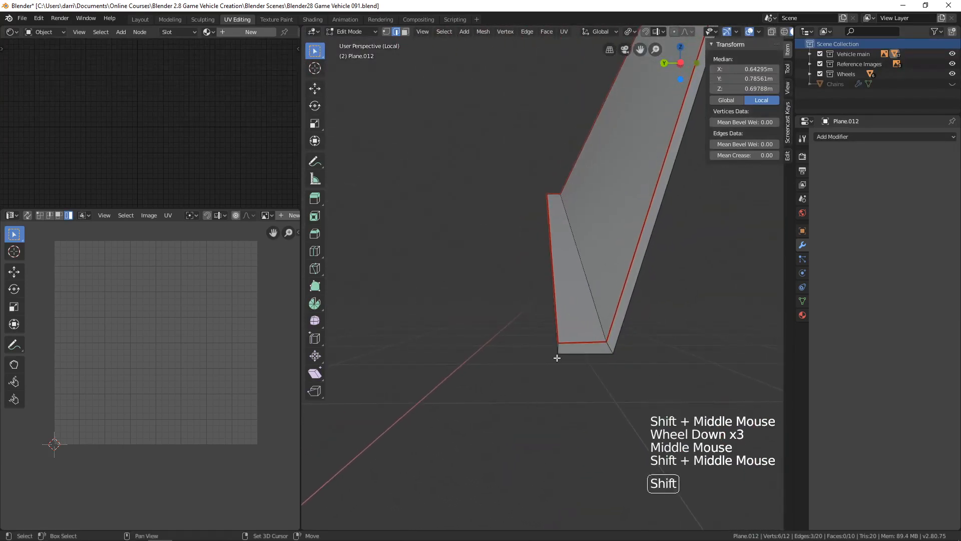
left_click(586, 344, "shift")
left_click(611, 345, "shift")
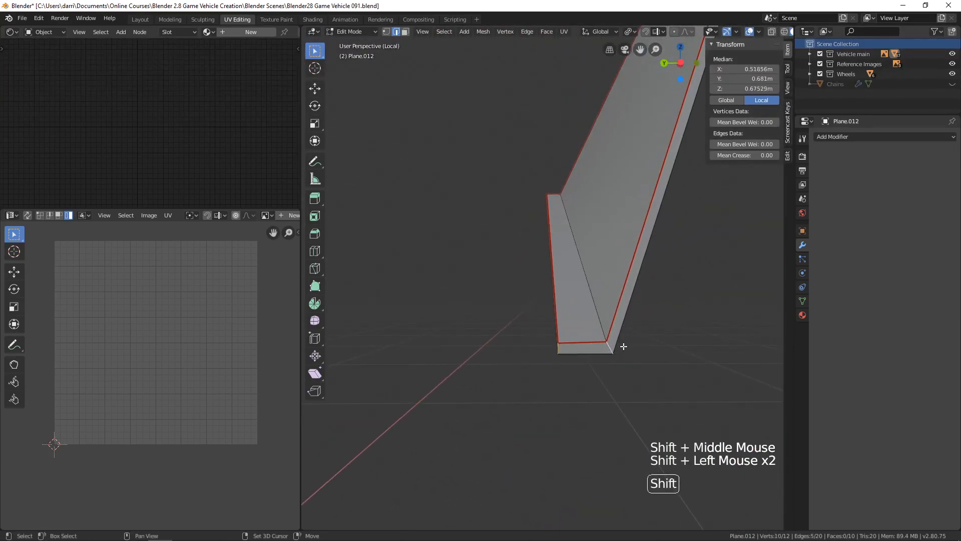
scroll(639, 230, "down", 8)
middle_click_drag(639, 229, 547, 315, "shift")
scroll(573, 361, "up", 7)
left_click(548, 338, "shift")
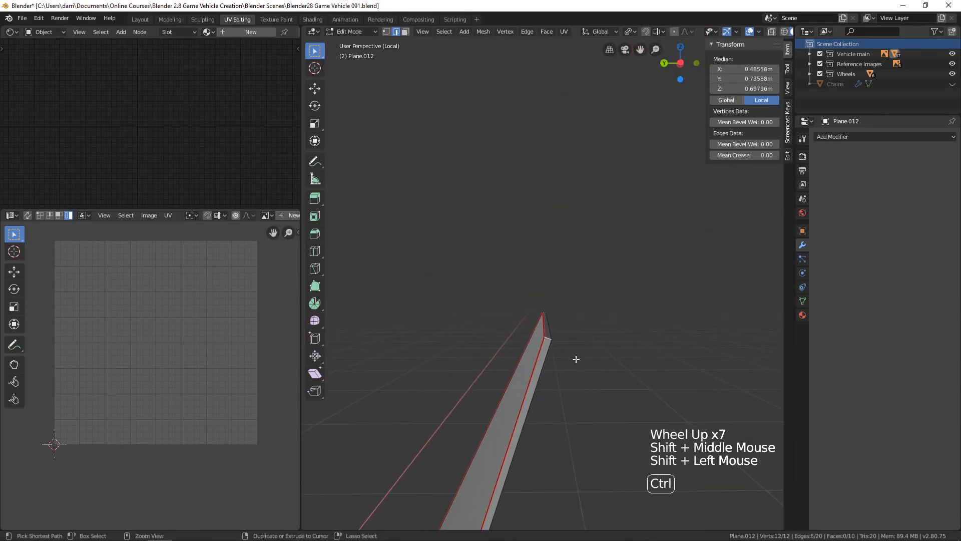
key("ctrl+e")
left_click(564, 361)
Select the plate's entire mesh and unwrap it along the marked seams.
scroll(563, 362, "down", 4)
middle_click_drag(547, 377, 646, 347, "shift")
key("a")
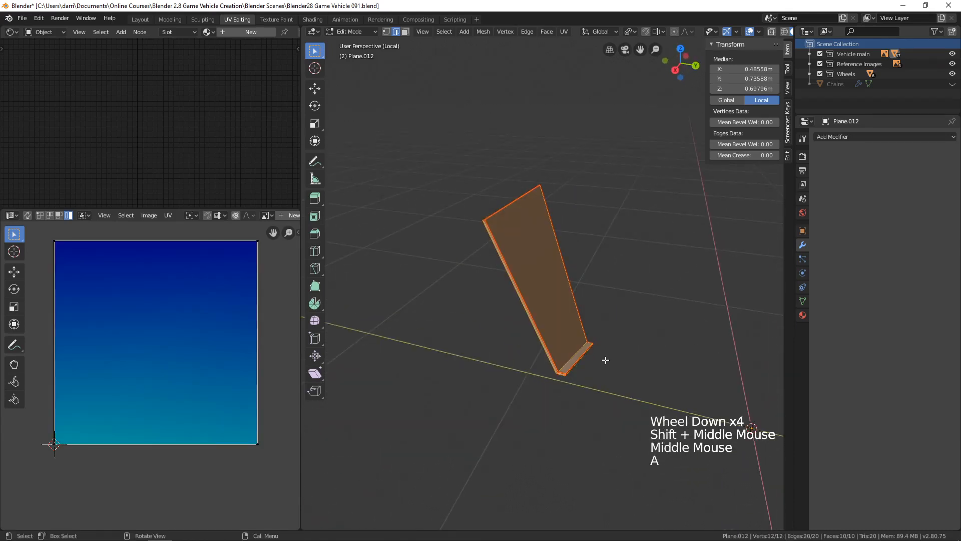
key("u")
left_click(576, 362)
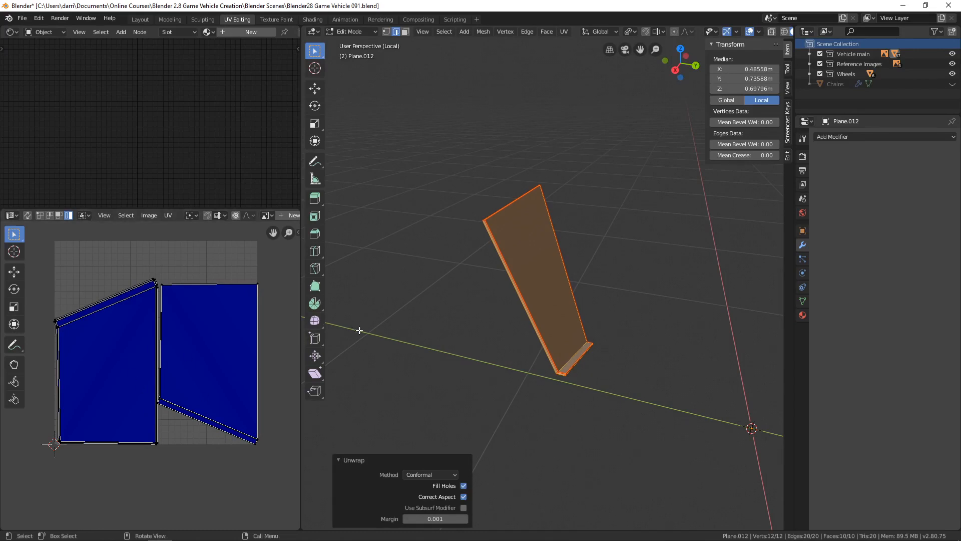
Assign the uv test pattern material to the plate and show it in material preview shading.
left_click(207, 31)
left_click(232, 52)
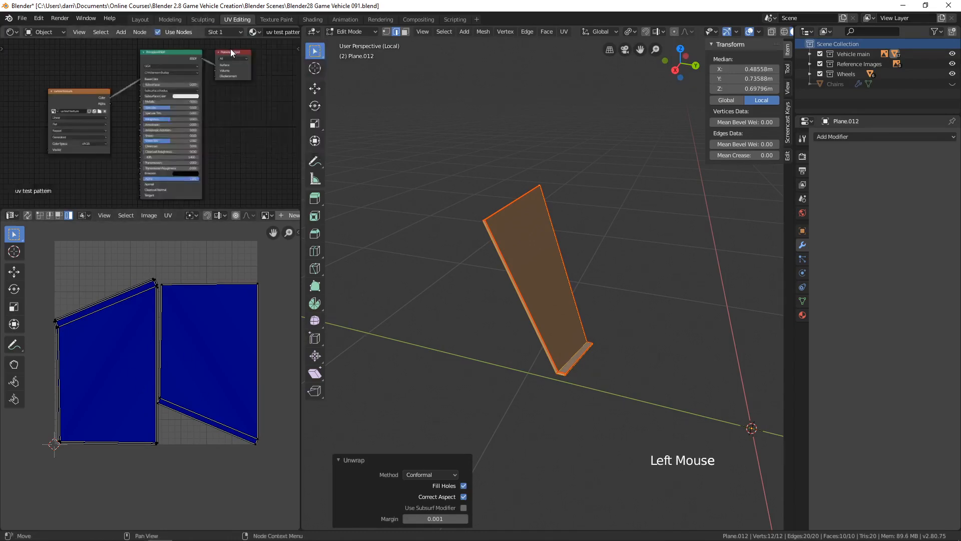
middle_click_drag(757, 32, 618, 36)
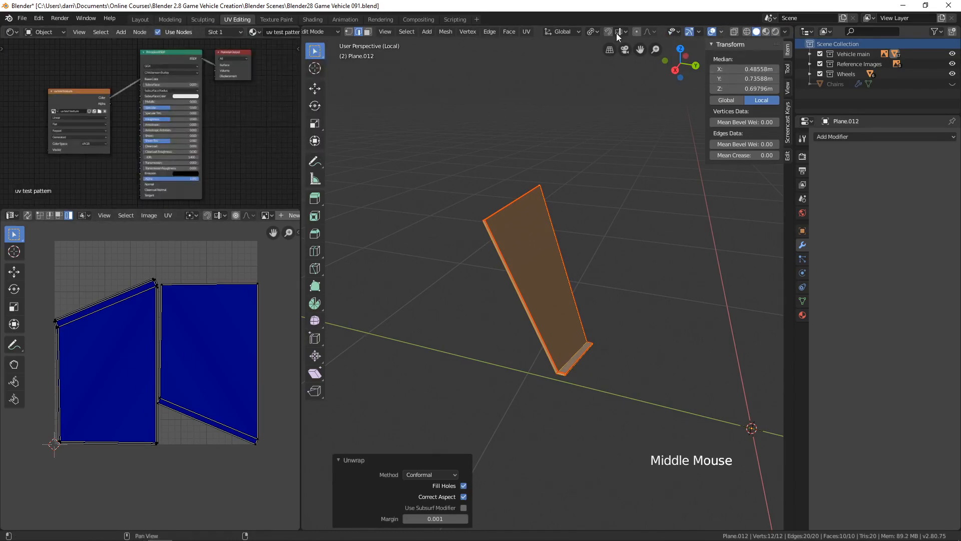
left_click(765, 32)
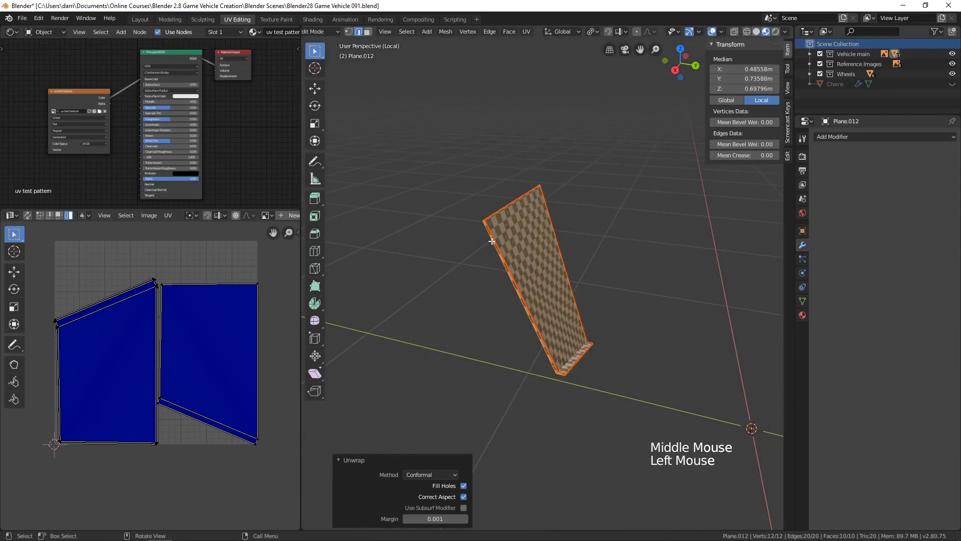
middle_click_drag(480, 251, 550, 255)
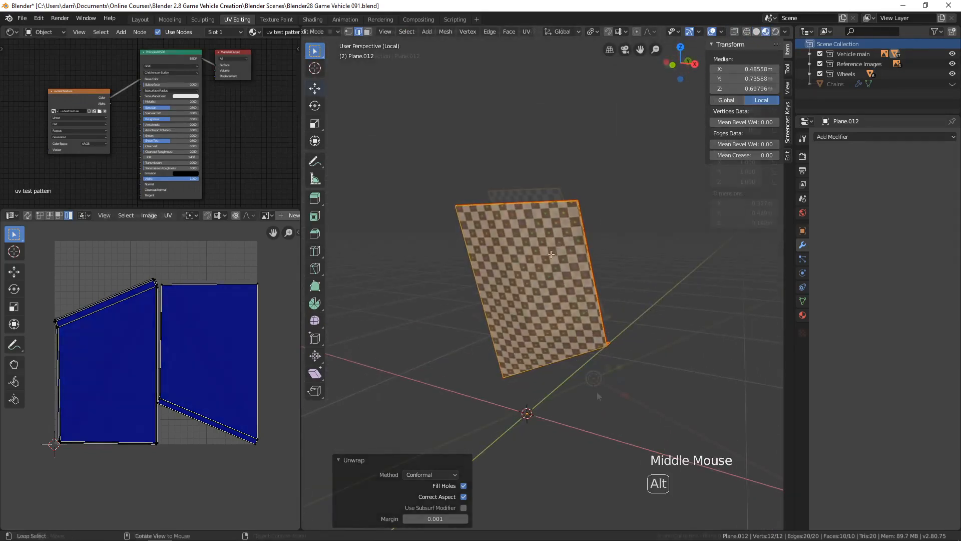
Return to Object Mode, leave the isolated view to show the whole vehicle, and deselect everything.
key("Tab")
scroll(598, 396, "down", 4)
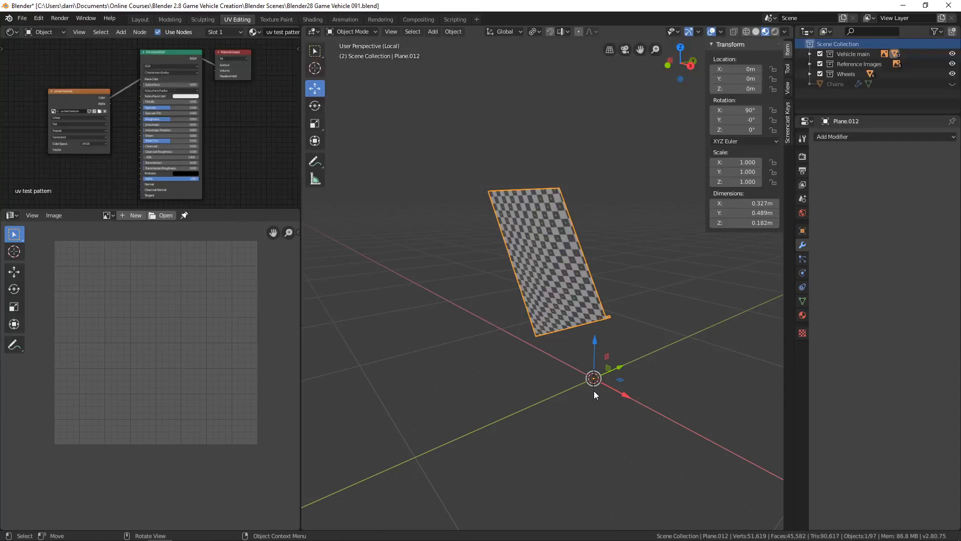
key("KP_Divide")
key("alt+a")
scroll(605, 383, "down", 6)
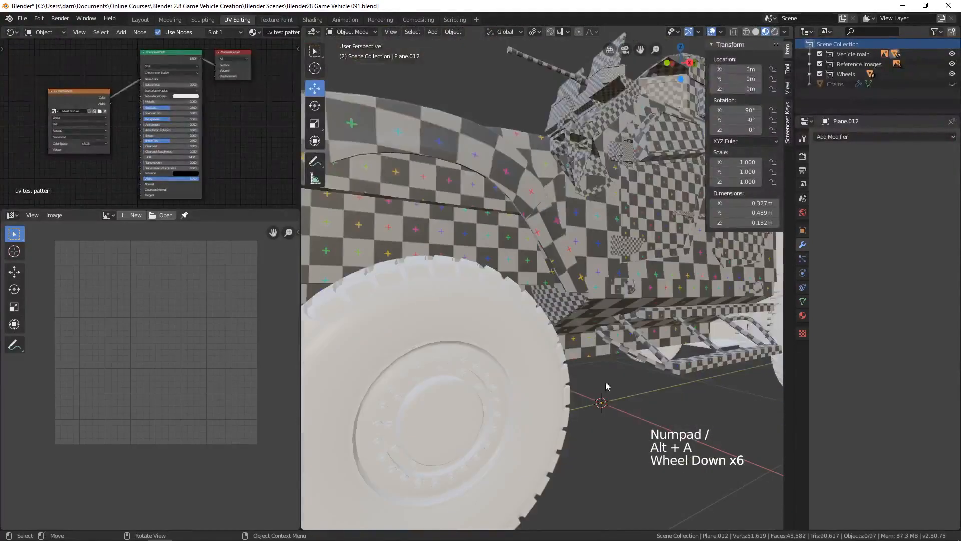
Select the four upright brackets, the tray and the cross arm under the vehicle, and isolate them in local view.
middle_click_drag(605, 384, 608, 347)
scroll(578, 367, "down", 5)
scroll(623, 338, "up", 4)
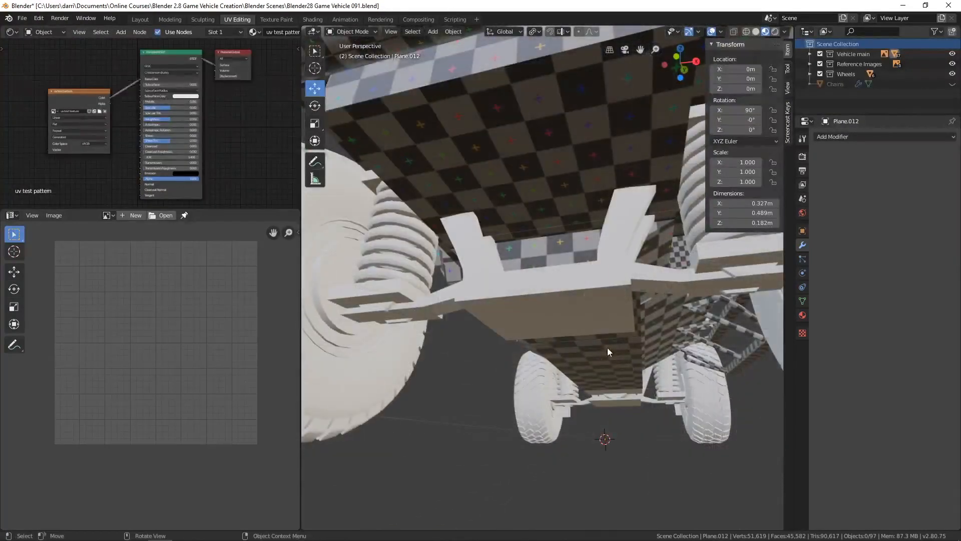
left_click(618, 248)
left_click(623, 266, "shift")
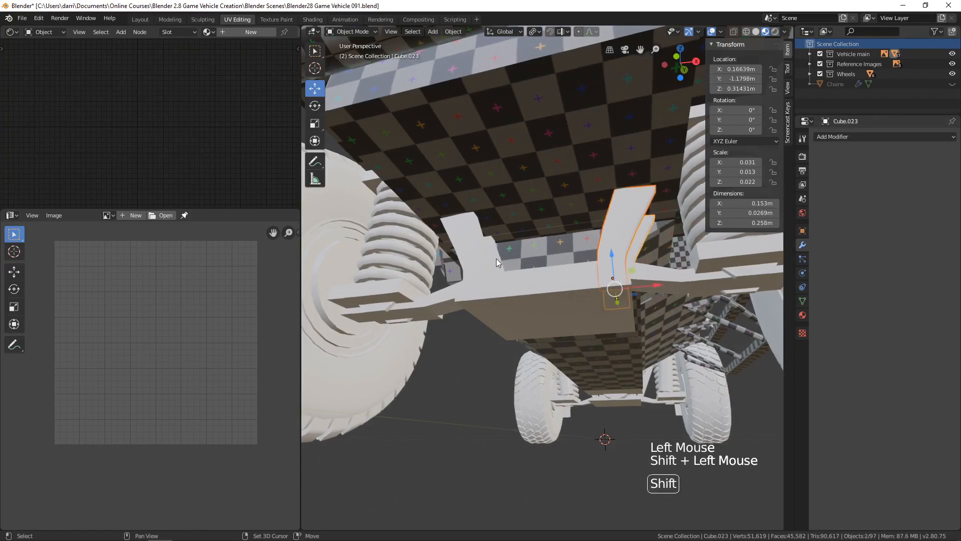
left_click(484, 263, "shift")
left_click(476, 292, "shift")
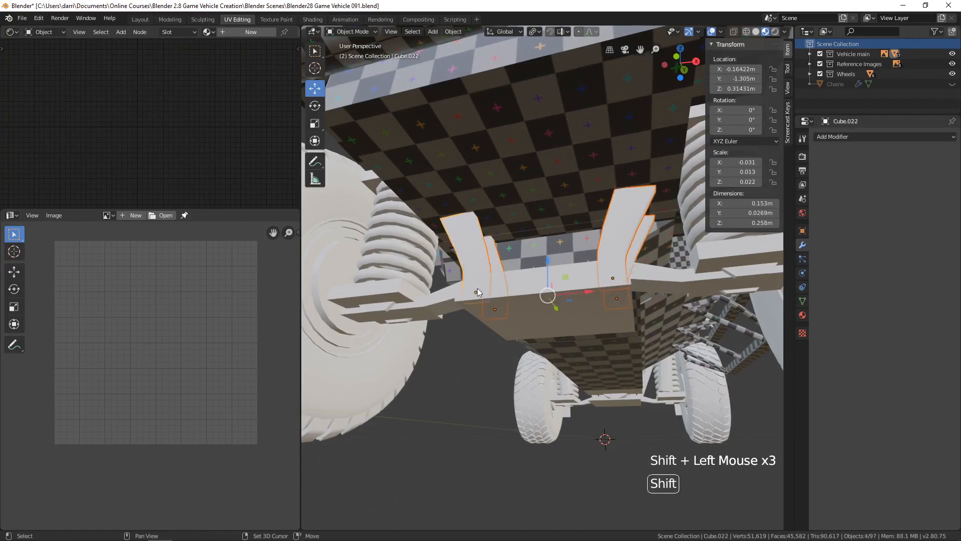
left_click(526, 296, "shift")
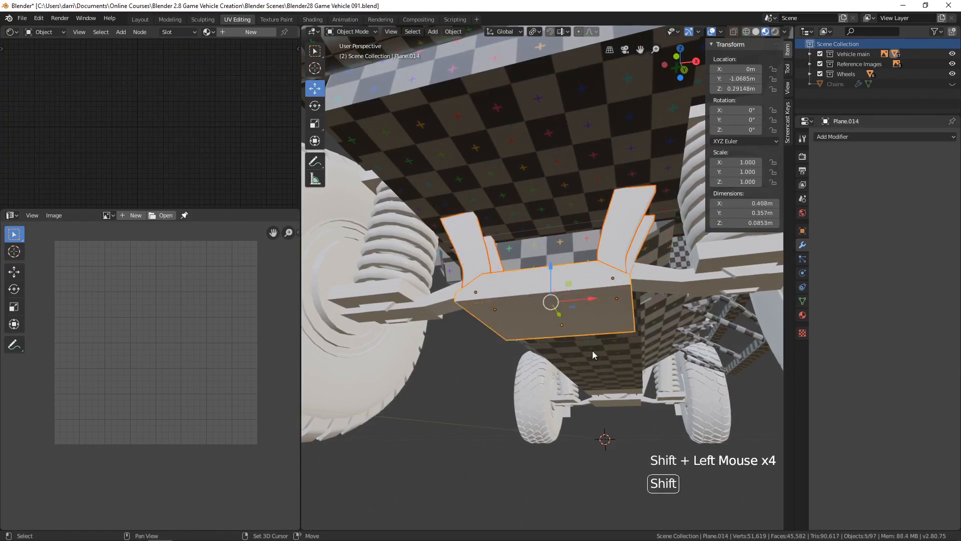
left_click(686, 282, "shift")
middle_click_drag(686, 281, 637, 419)
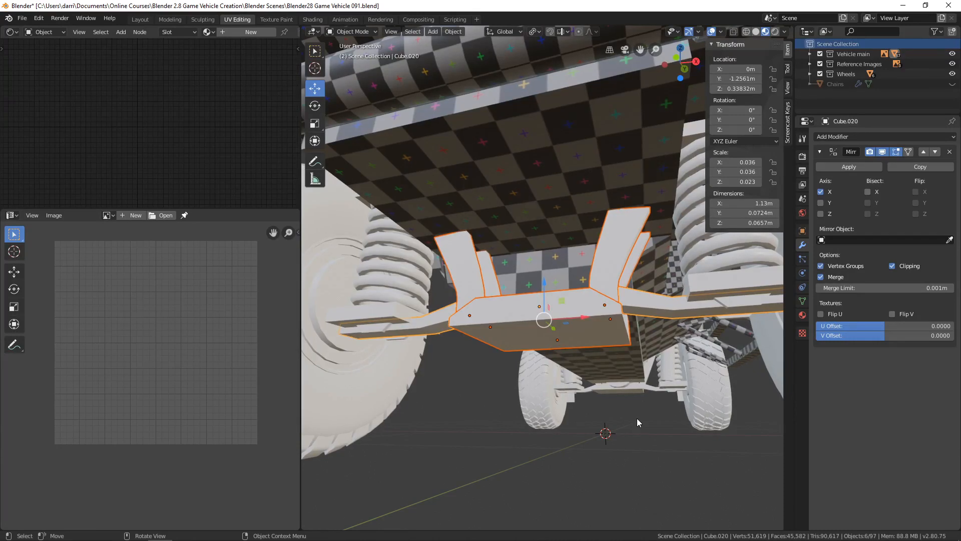
key("KP_Divide")
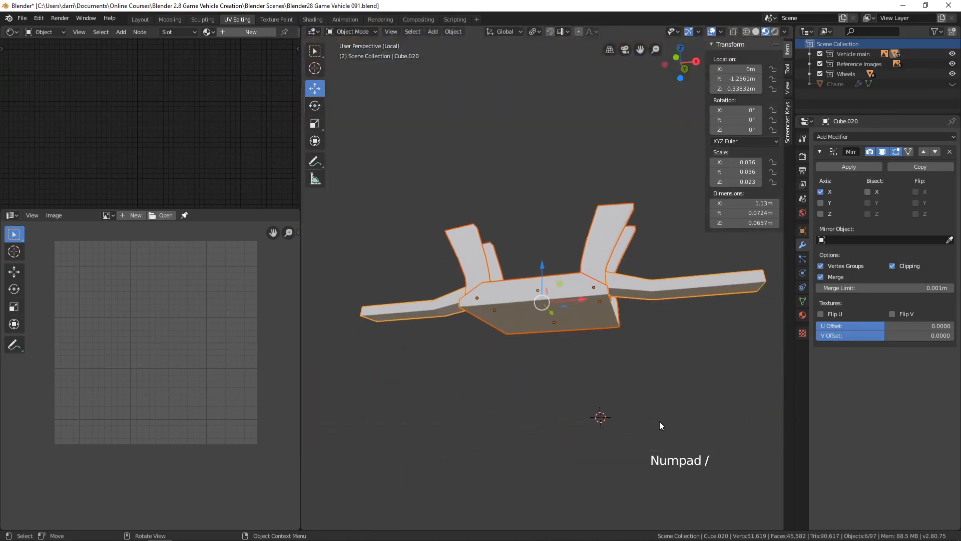
middle_click_drag(659, 422, 626, 289)
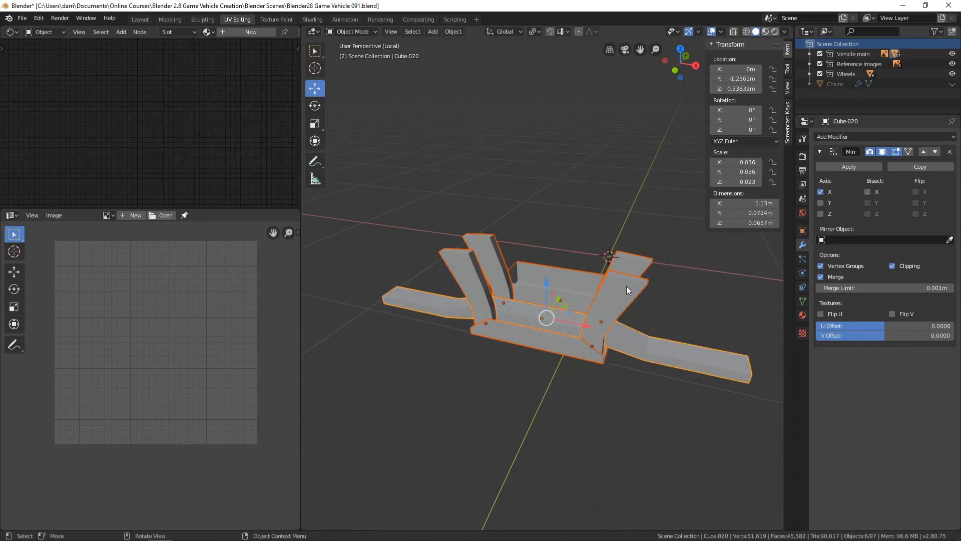
Examine the isolated brackets, tray and cross arm one at a time, checking each part's modifiers.
left_click(626, 286)
left_click(632, 263)
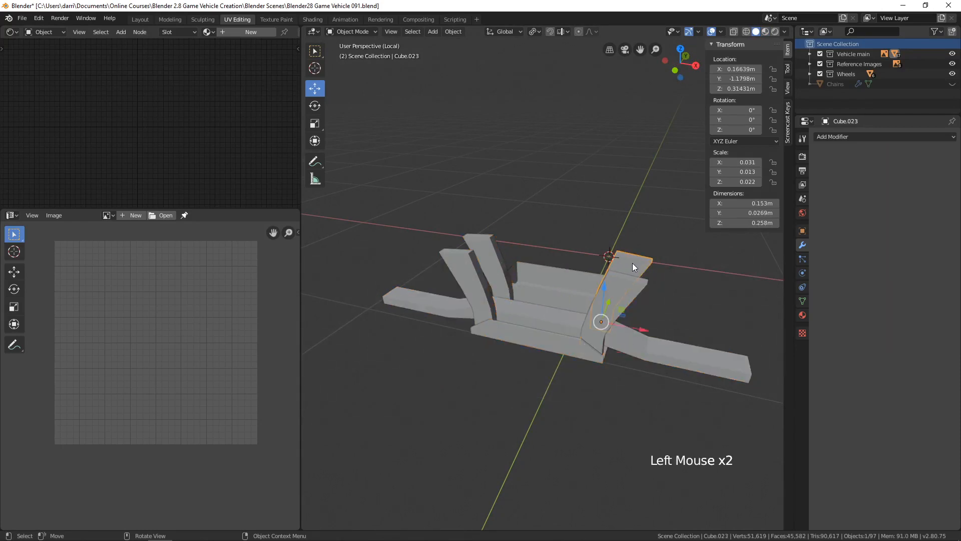
left_click(483, 278)
left_click(523, 338)
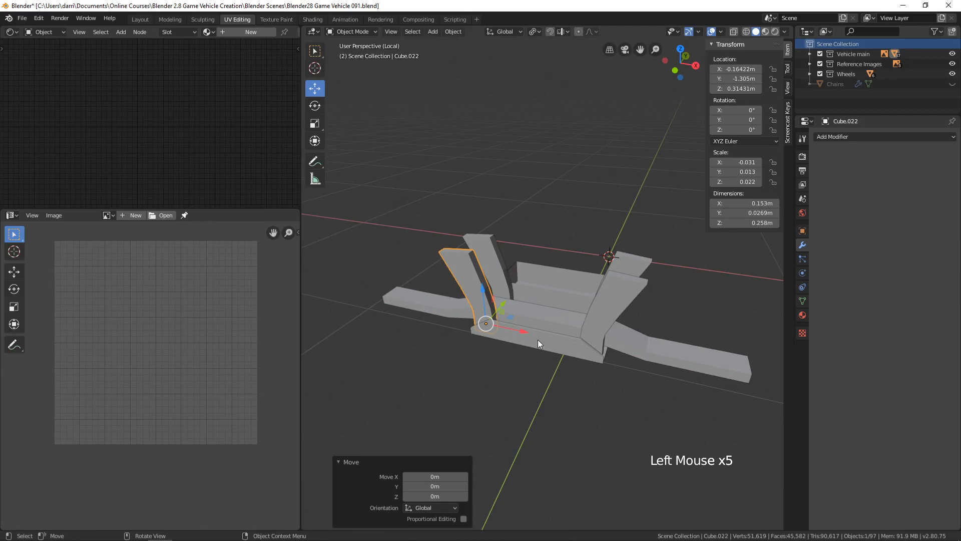
left_click(537, 340)
left_click(719, 366)
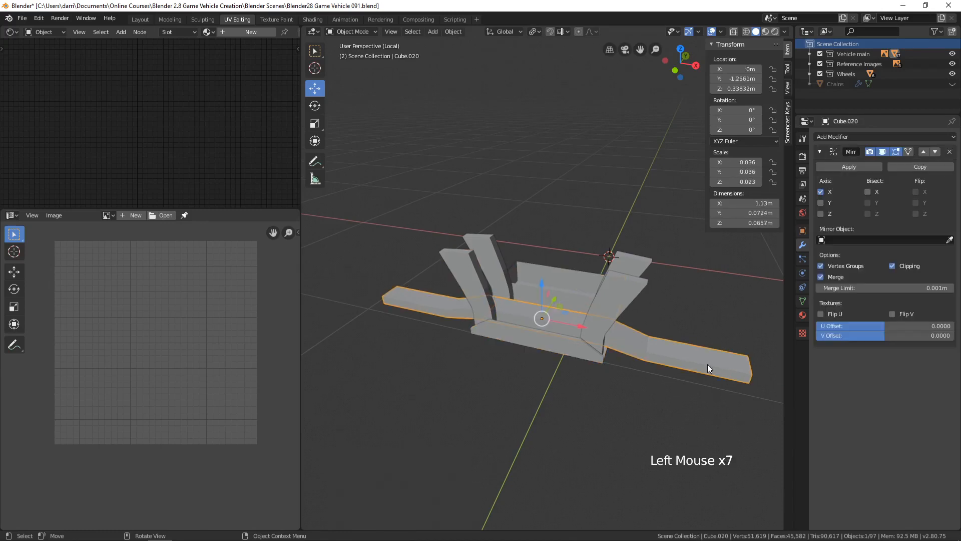
middle_click_drag(578, 360, 574, 363)
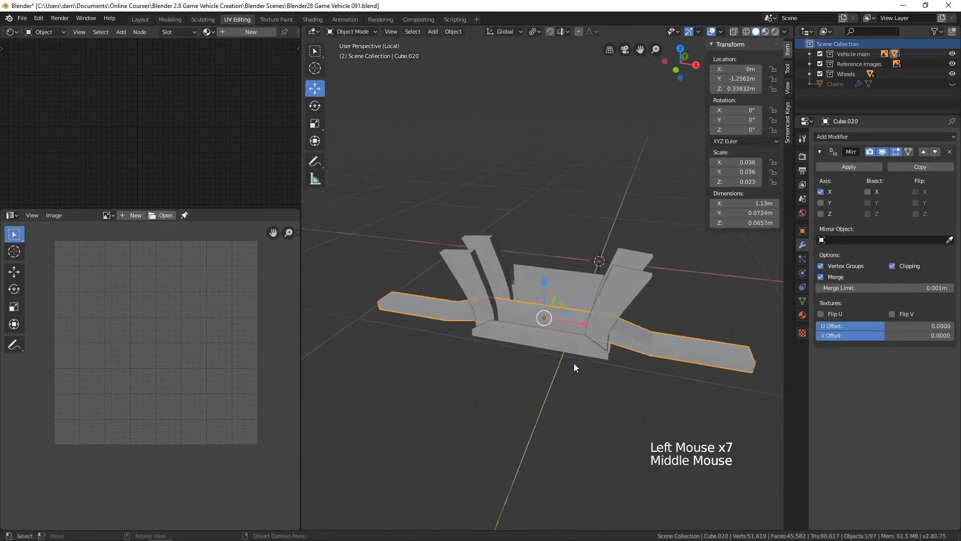
Apply the cross arm's Mirror modifier and join the arm, the tray and the four upright brackets into one object.
left_click(840, 167)
middle_click_drag(671, 353, 663, 349)
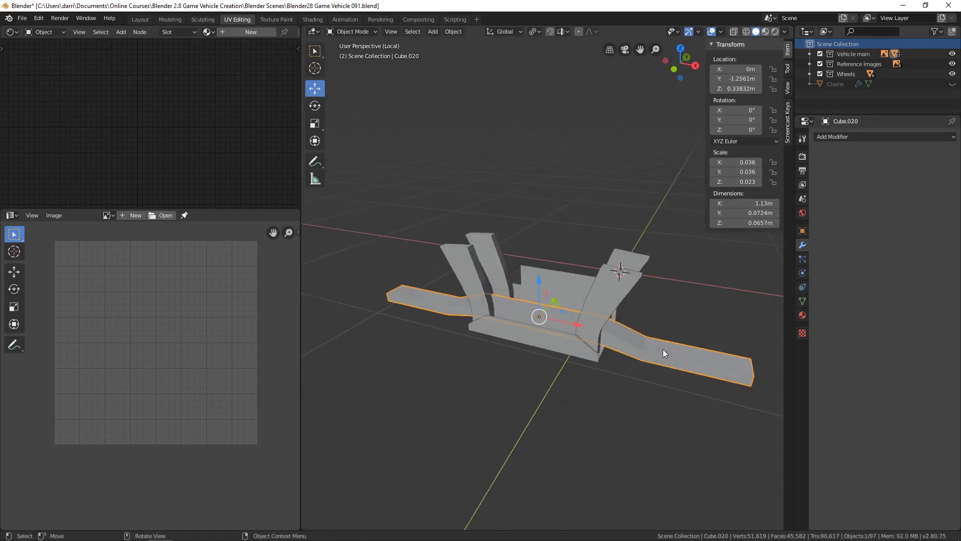
left_click(606, 346, "shift")
left_click(644, 275, "shift")
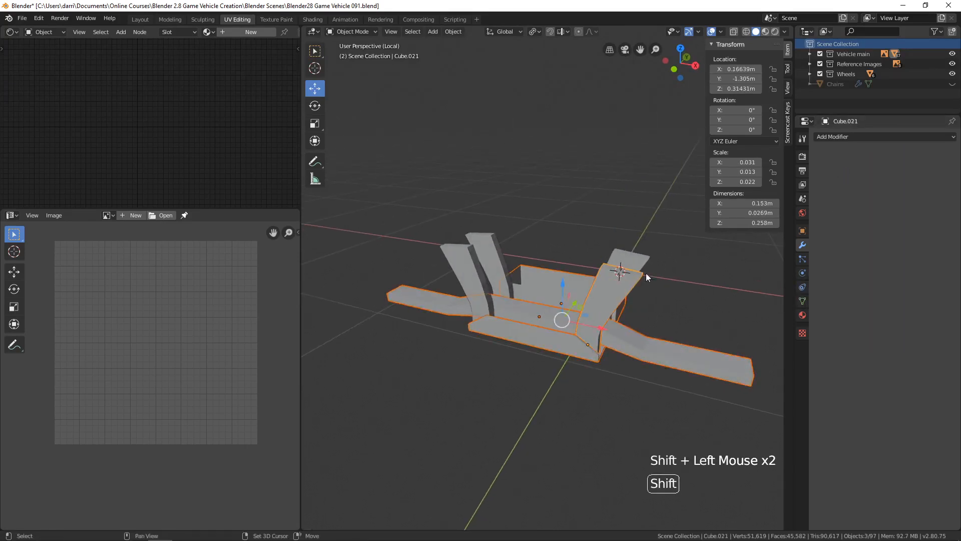
left_click(642, 264, "shift")
left_click(494, 248, "shift")
left_click(464, 266, "shift")
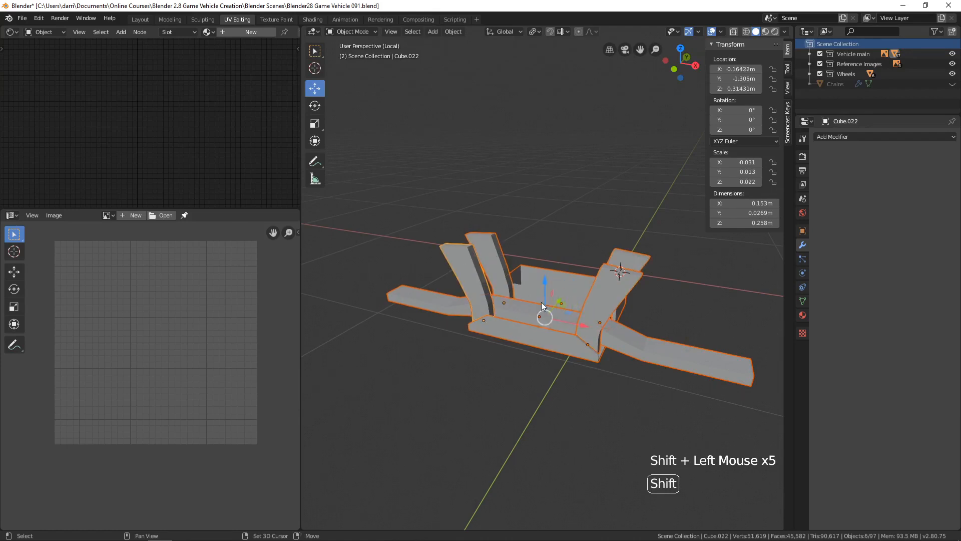
key("ctrl+j")
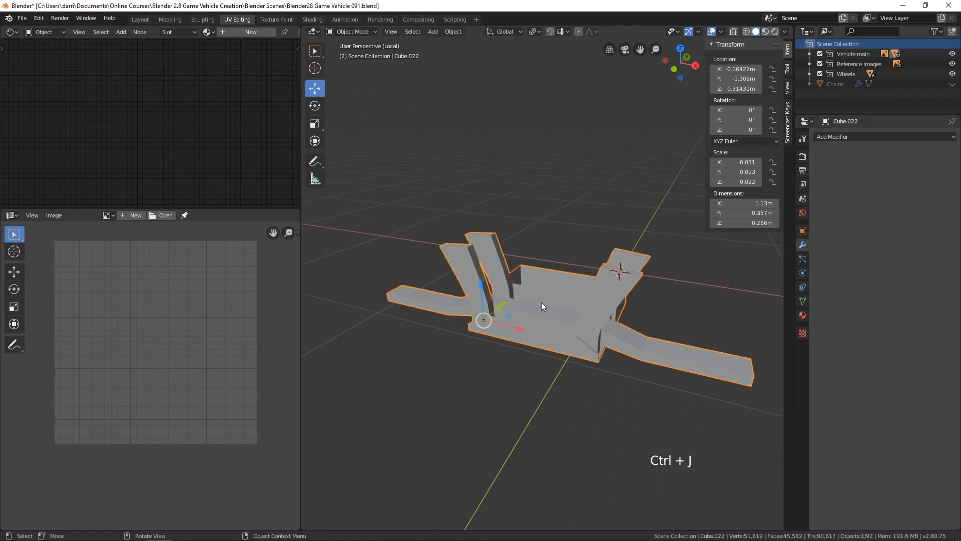
Delete the top end faces of the four upright brackets in Edit Mode.
middle_click_drag(528, 298, 603, 330)
scroll(604, 326, "up", 2, "shift")
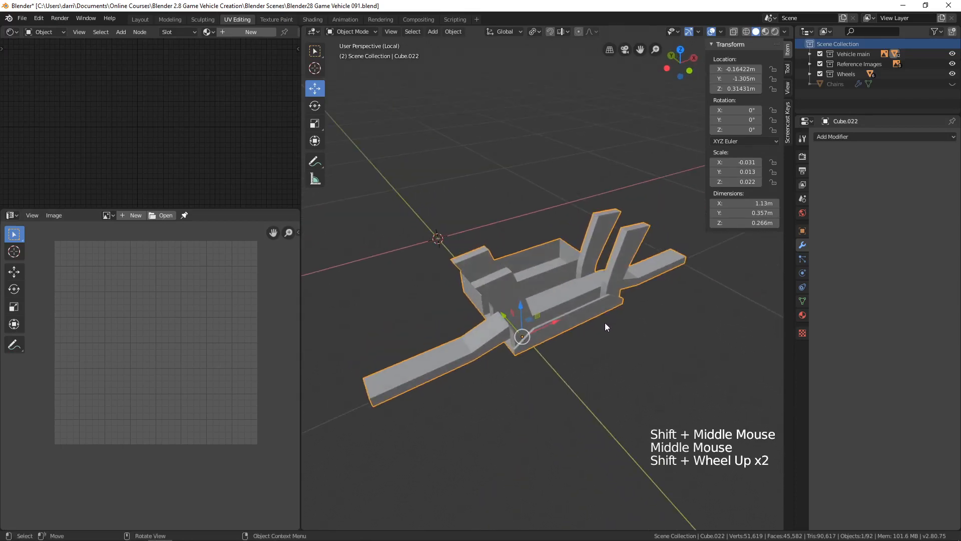
scroll(551, 374, "up", 3)
scroll(548, 374, "down", 1)
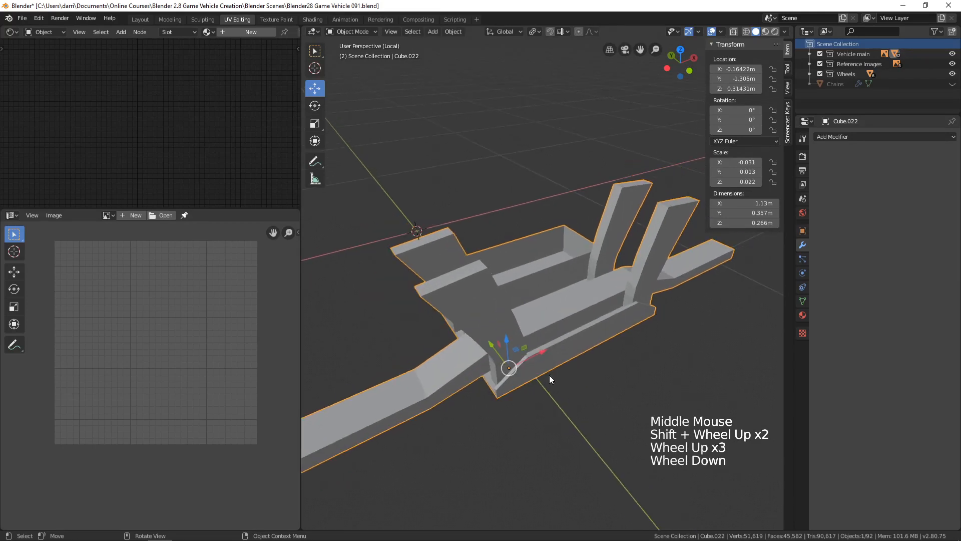
key("Tab")
middle_click_drag(547, 382, 530, 380)
key("3")
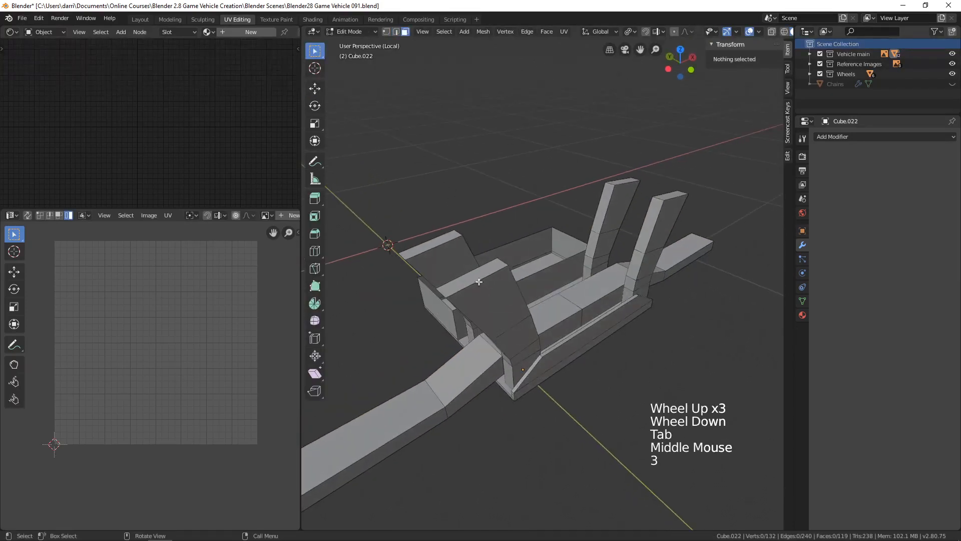
left_click(478, 278)
left_click(440, 240, "shift")
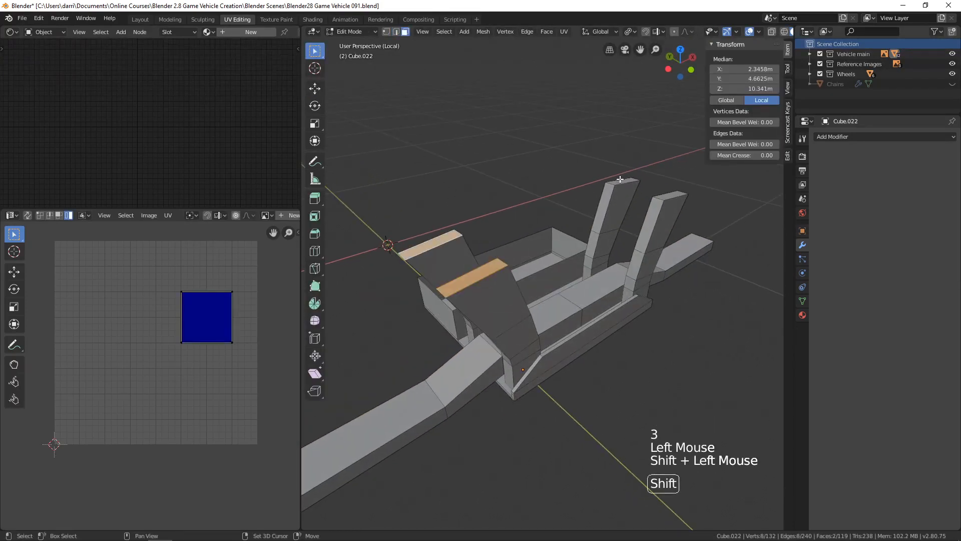
left_click(664, 198, "shift")
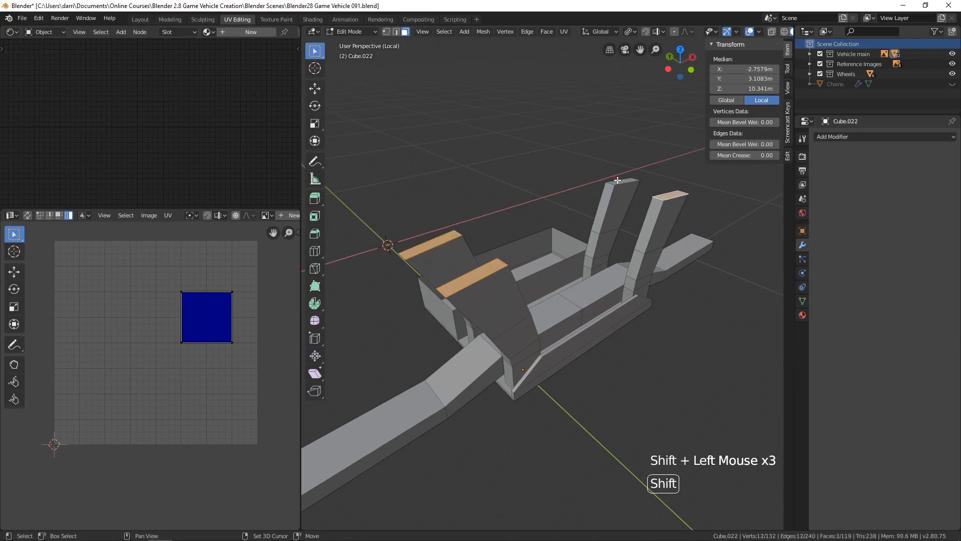
left_click(627, 185, "shift")
key("x")
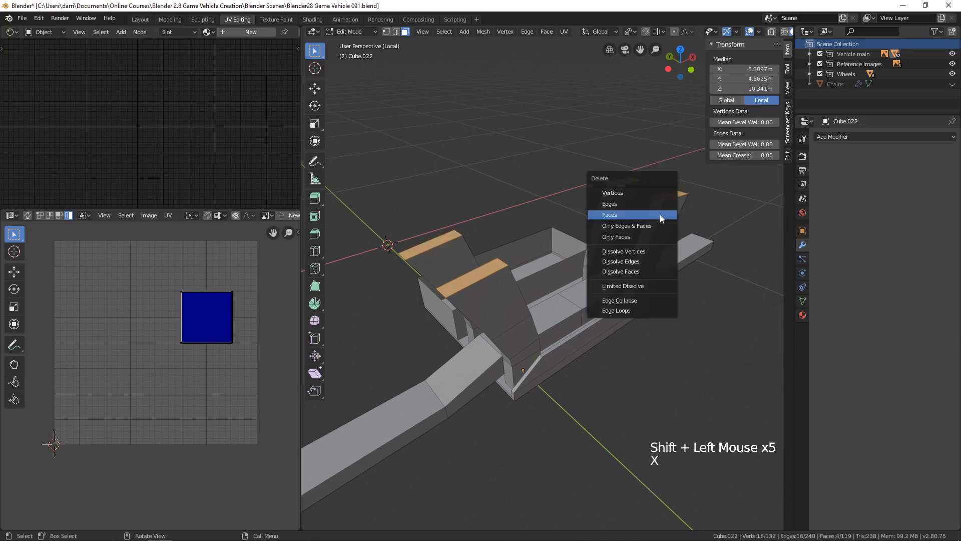
left_click(620, 216)
Select the linked geometry of all four upright brackets and hide the rest of the mesh.
middle_click_drag(635, 316, 616, 319)
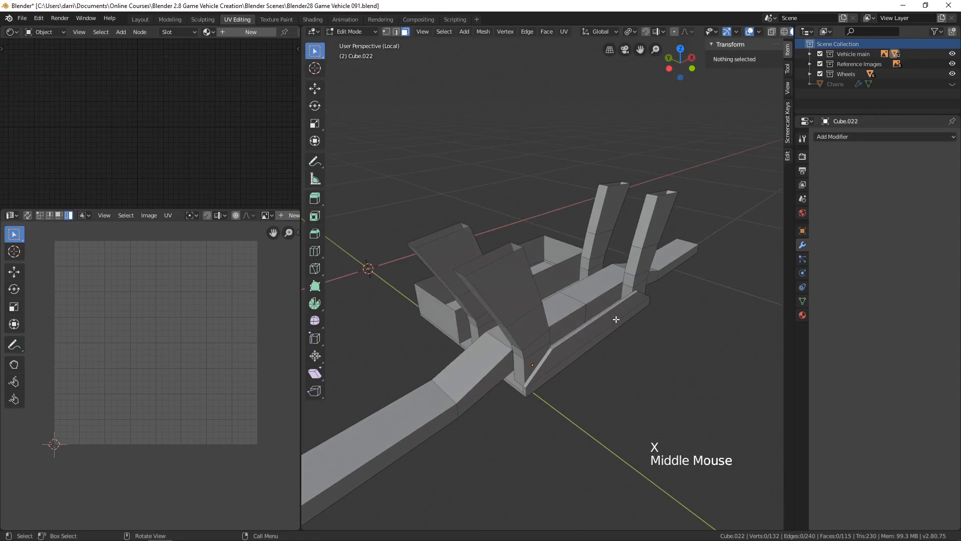
key("l")
key("l")
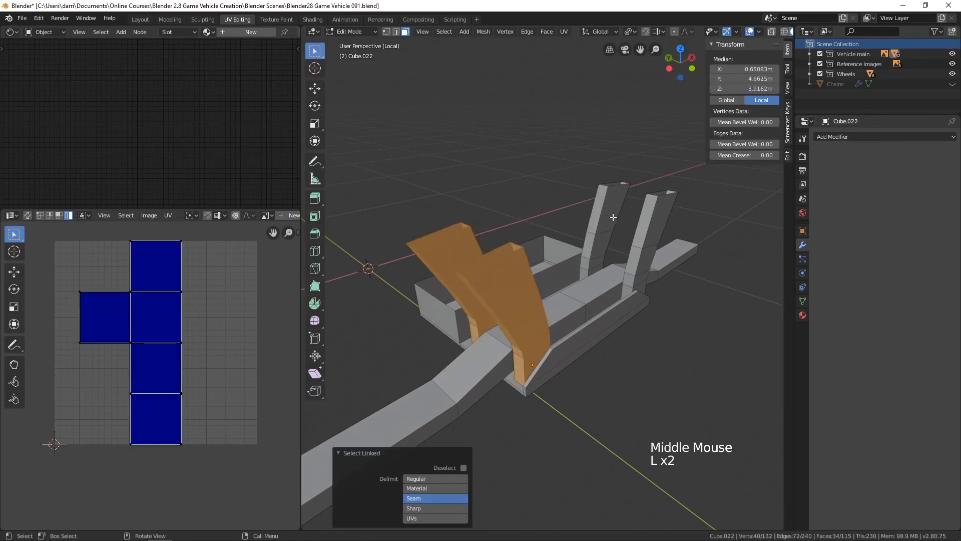
key("l")
key("l")
middle_click_drag(703, 339, 699, 333)
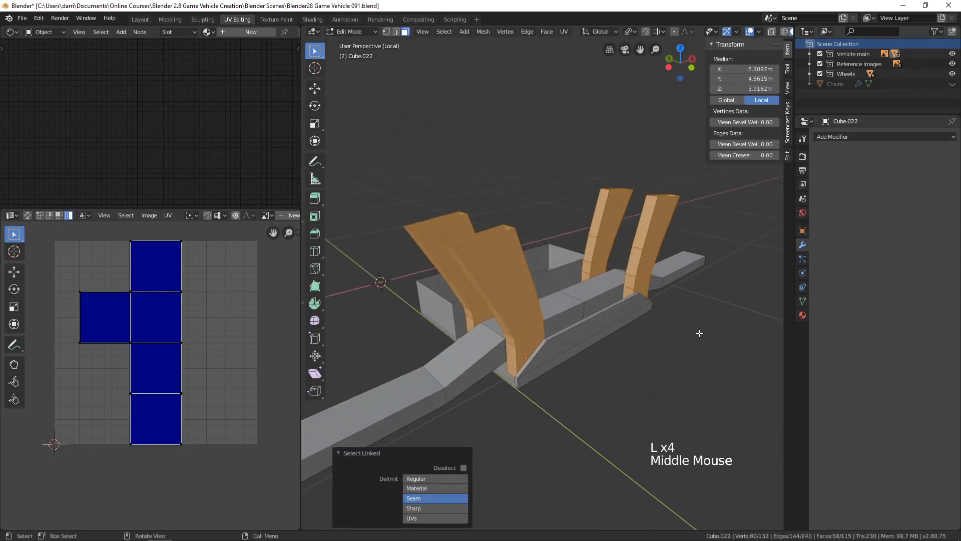
key("shift+h")
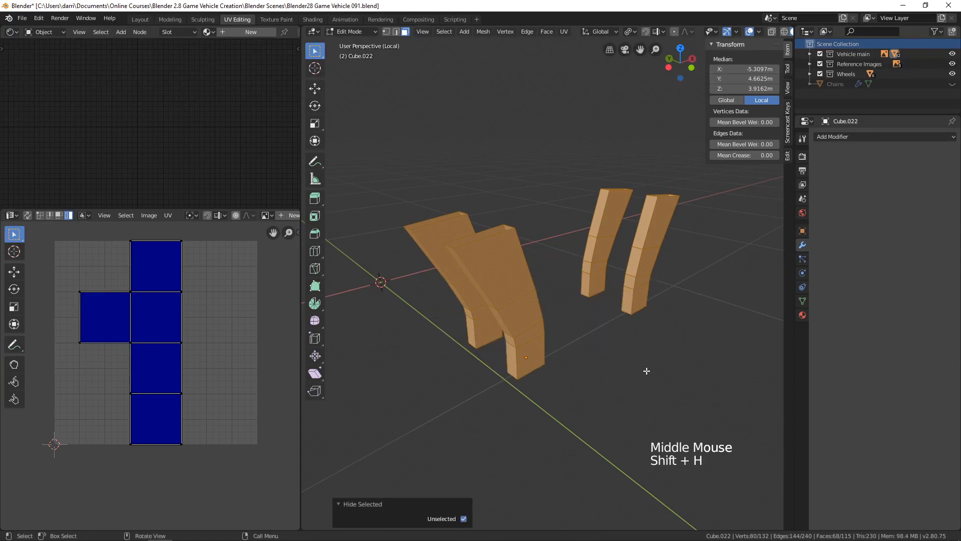
Delete the bottom end faces of the four brackets.
middle_click_drag(645, 369, 654, 255)
left_click(542, 210)
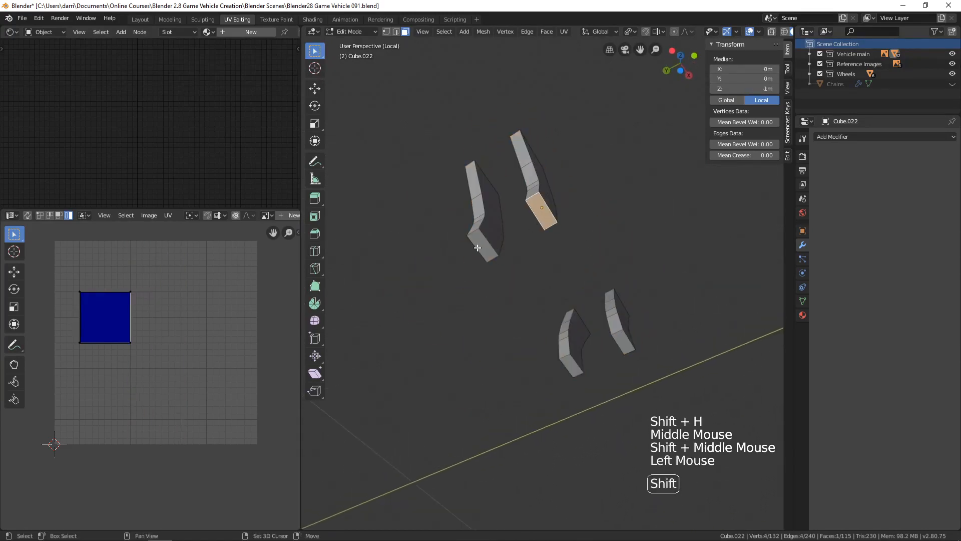
left_click(483, 245, "shift")
left_click(571, 365, "shift")
left_click(624, 345, "shift")
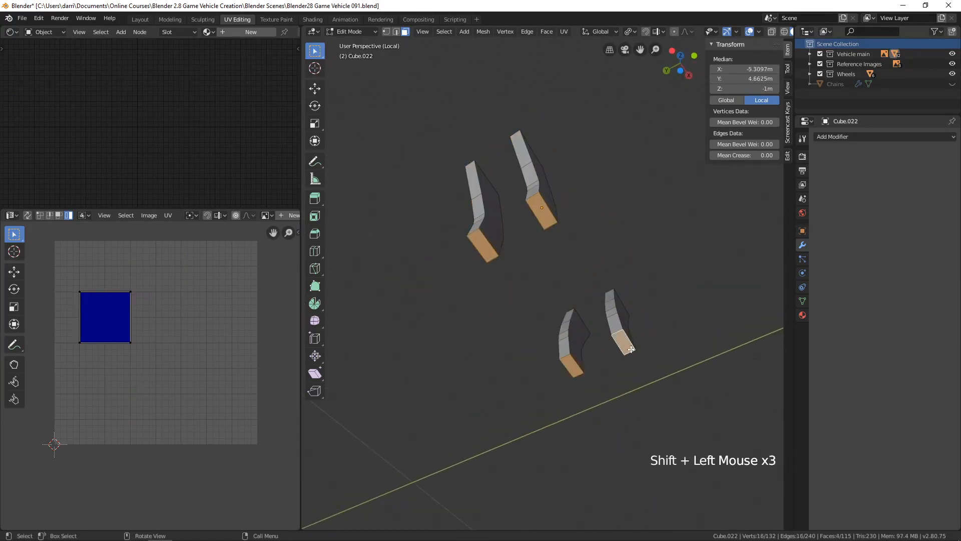
key("x")
left_click(603, 349)
middle_click_drag(628, 345, 481, 280)
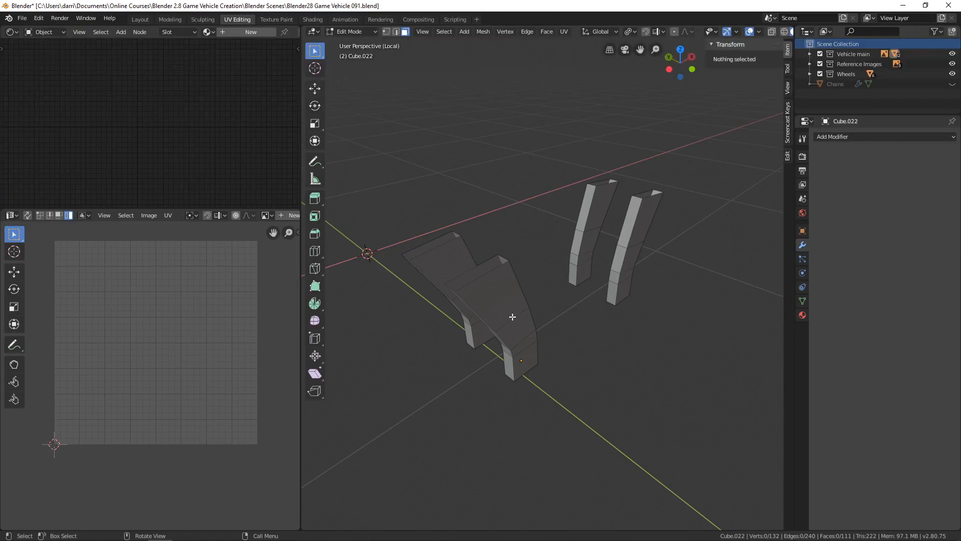
Mark a seam along one lengthwise inner edge of each of the four brackets.
key("2")
middle_click_drag(510, 318, 521, 204)
left_click(523, 209)
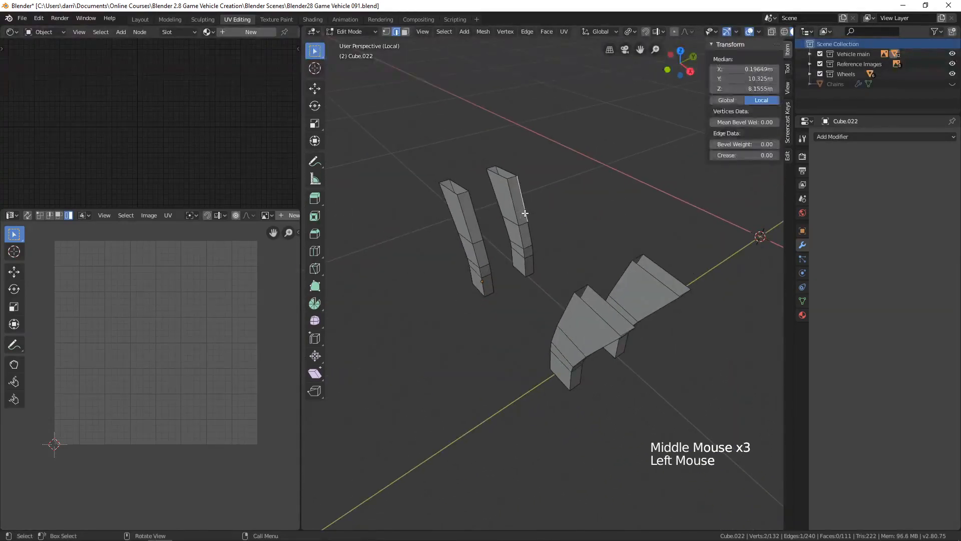
left_click(519, 223, "alt")
left_click(480, 227, "alt+shift")
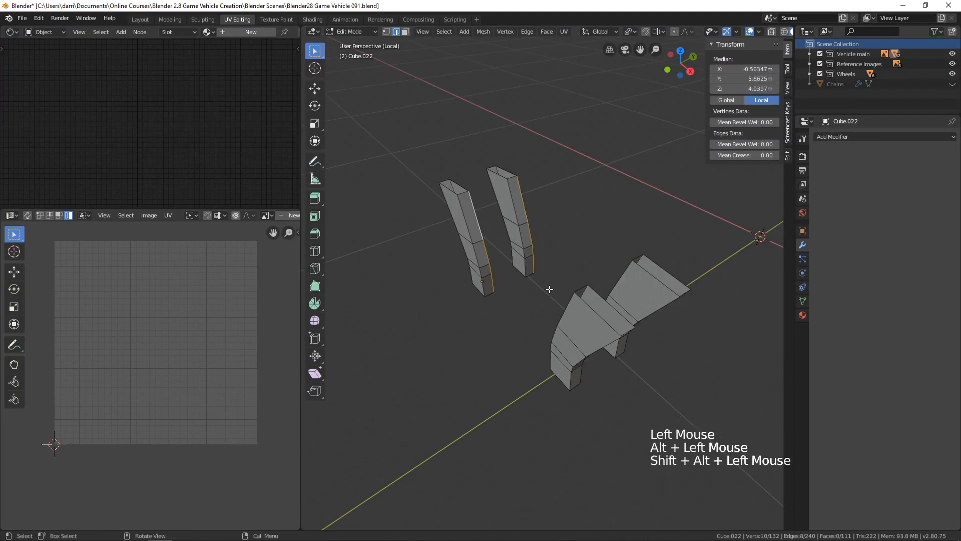
middle_click_drag(481, 227, 622, 258)
left_click(623, 241, "alt+shift")
left_click(595, 227, "alt+shift")
key("ctrl+e")
left_click(585, 258)
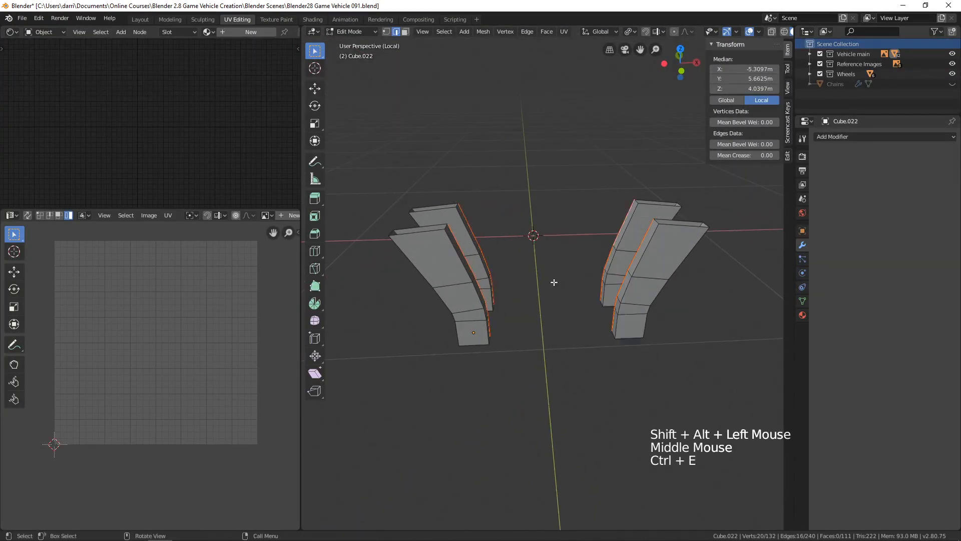
Select the whole geometry of the four brackets and unwrap it.
middle_click_drag(554, 281, 574, 271)
key("a")
key("u")
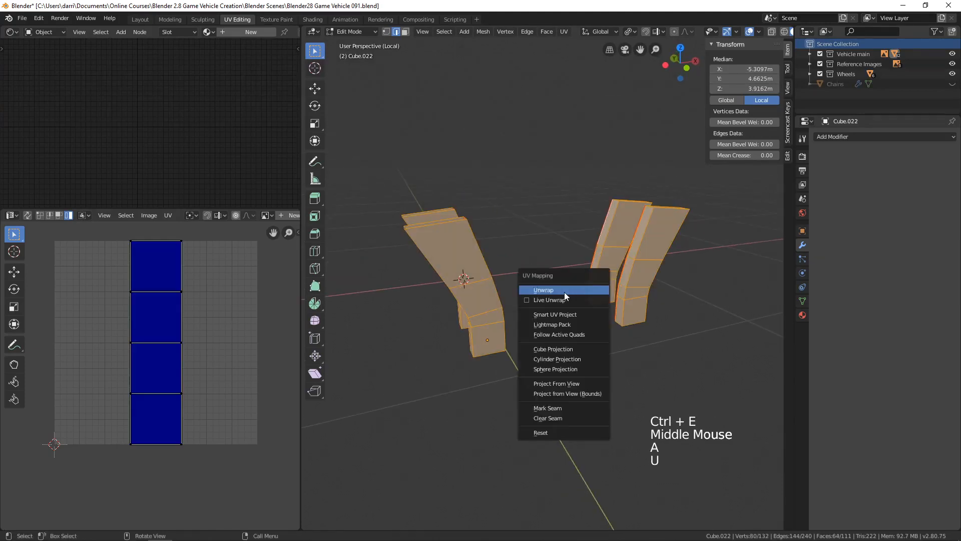
left_click(563, 291)
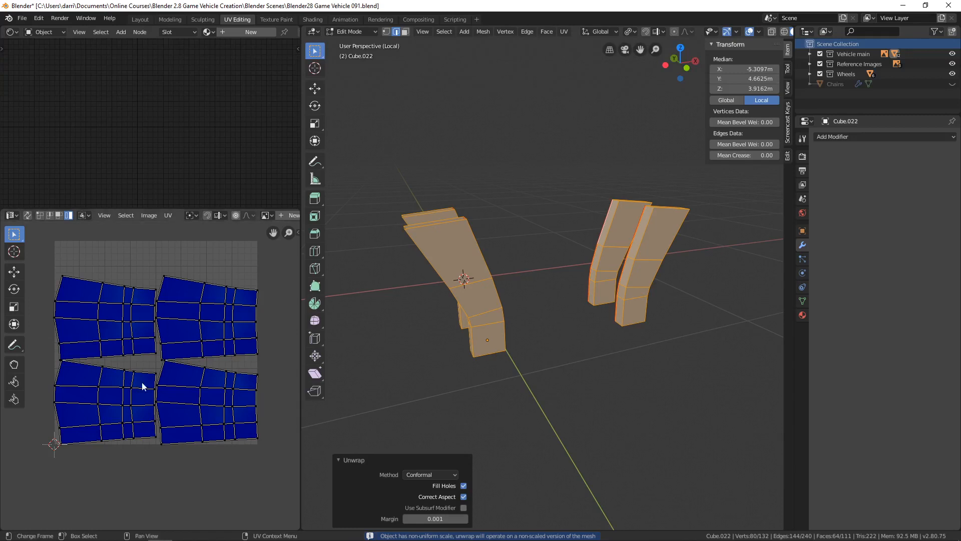
Reveal the hidden geometry, clear the selection and isolate the cross arm by hiding everything else.
middle_click_drag(543, 341, 557, 322)
key("alt+h")
key("alt+a")
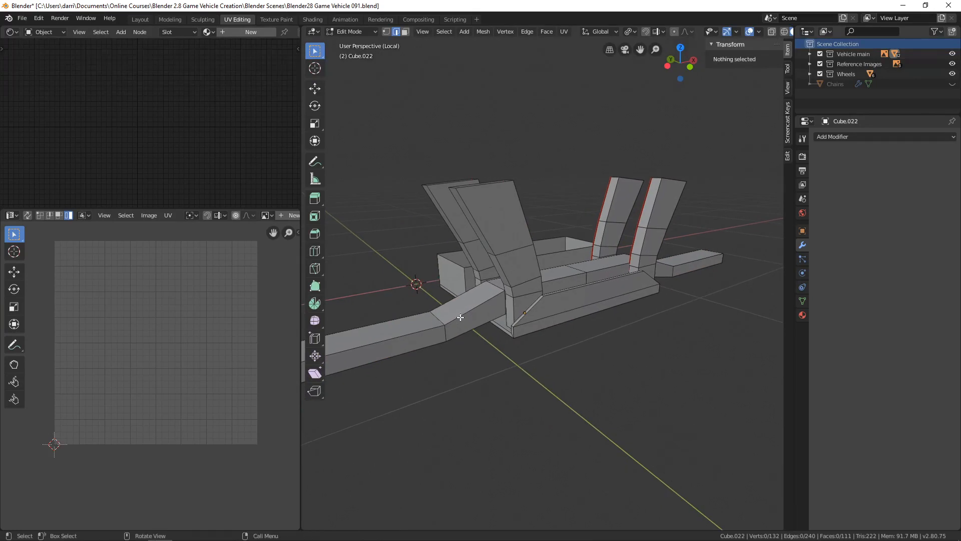
key("l")
key("shift+h")
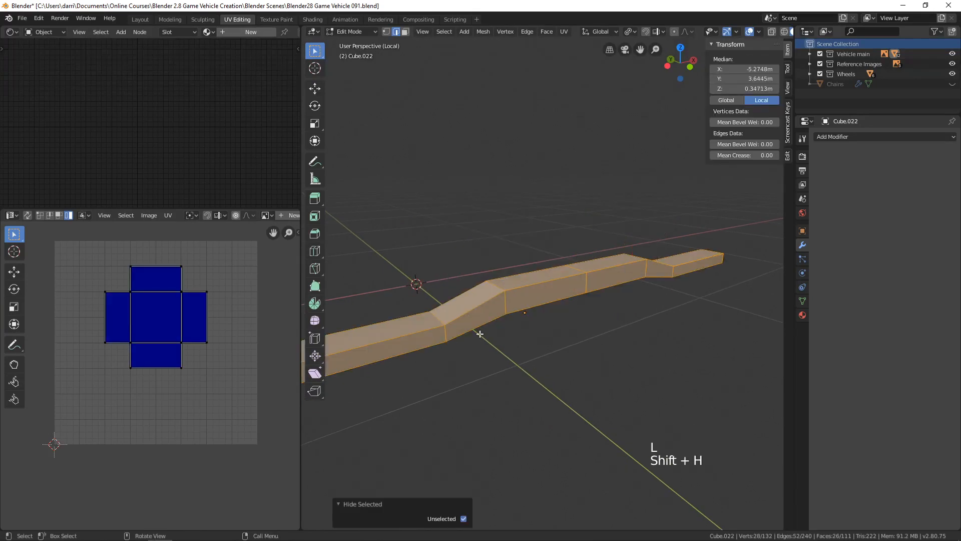
Delete the two end faces of the cross arm.
middle_click_drag(460, 317, 563, 324)
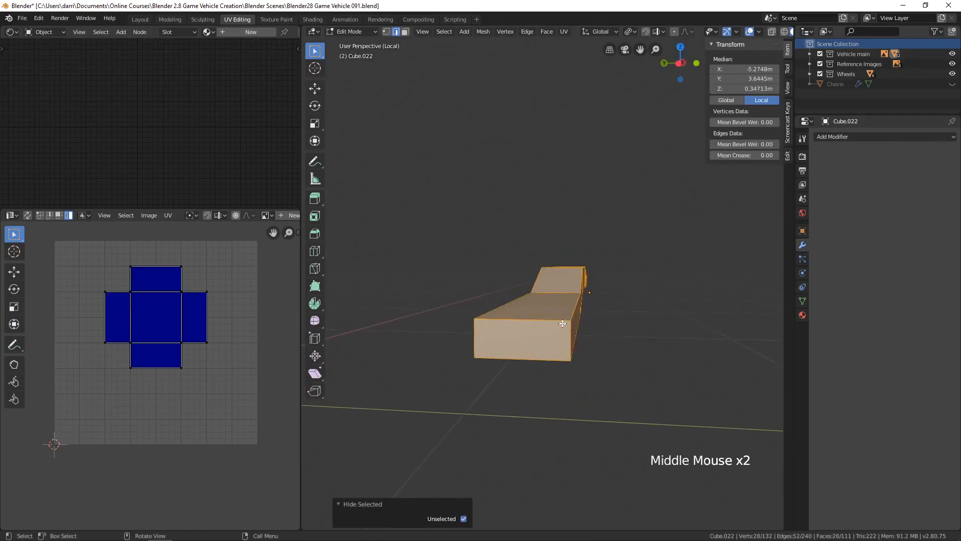
key("3")
left_click(536, 332)
scroll(689, 279, "down", 2)
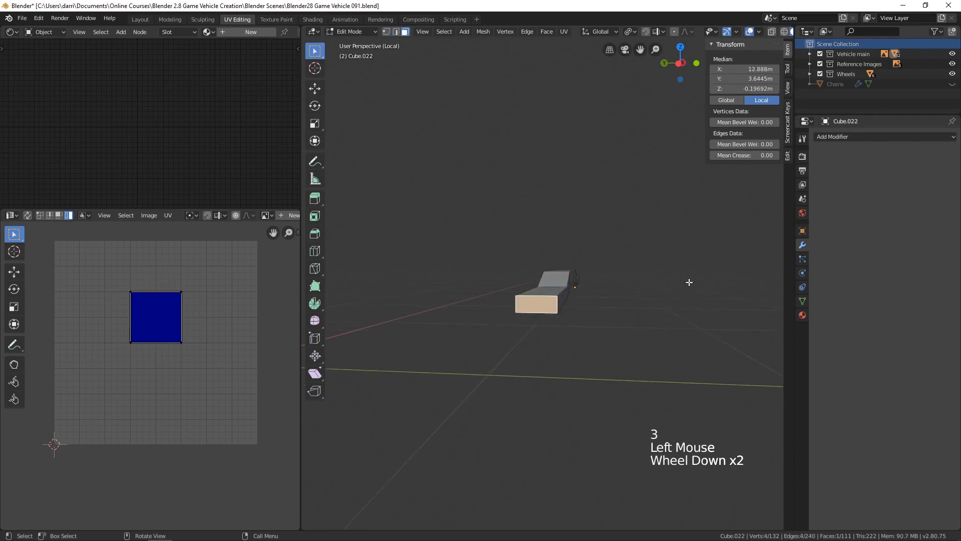
middle_click_drag(689, 279, 617, 379)
left_click(623, 387, "shift")
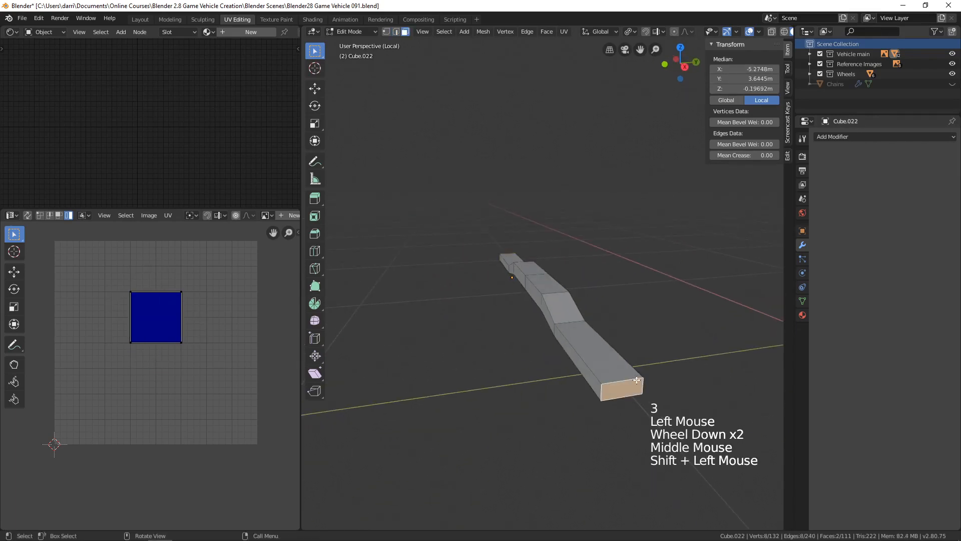
key("x")
left_click(608, 380)
Mark a seam along one upper lengthwise edge of the cross arm.
middle_click_drag(551, 366, 487, 348)
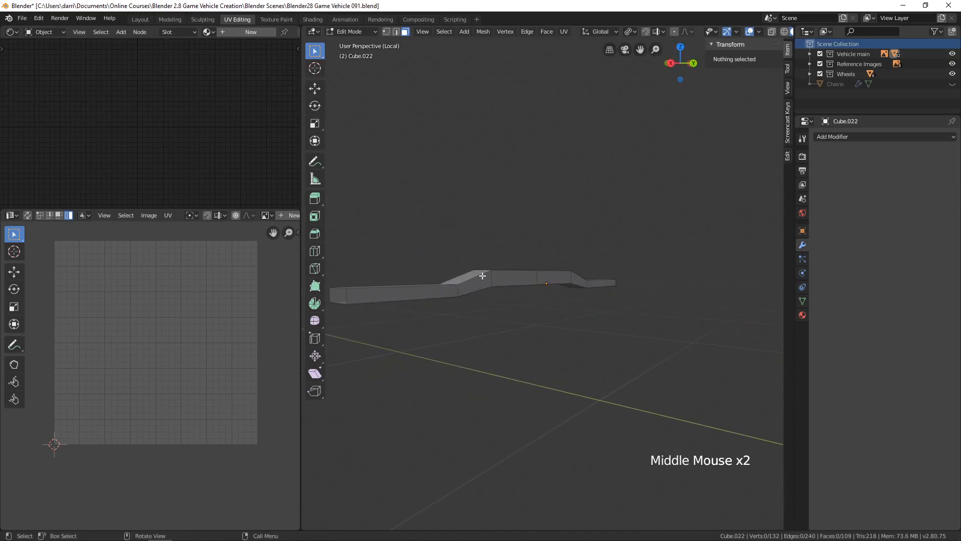
key("2")
left_click(554, 299, "alt")
key("ctrl+e")
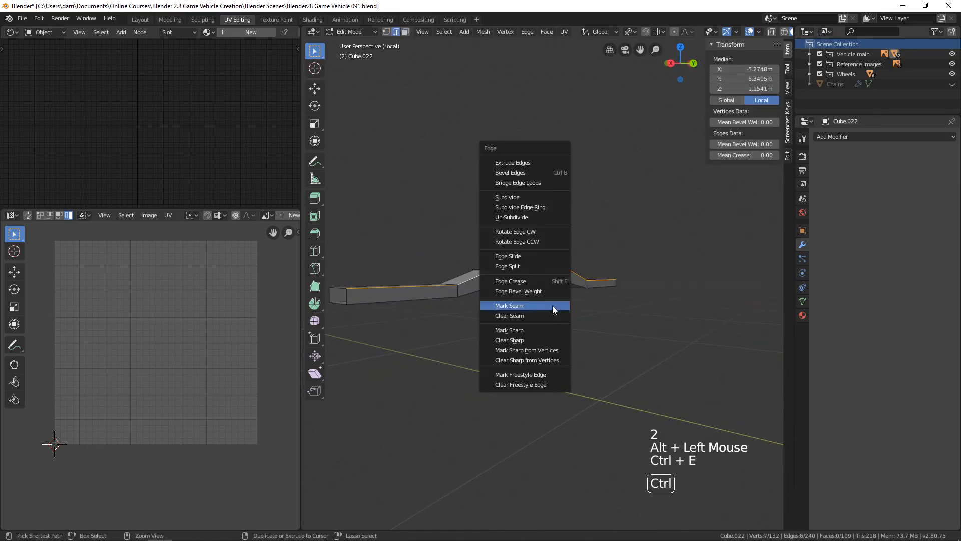
left_click(525, 307)
Select the entire cross arm and unwrap it.
middle_click_drag(525, 325, 536, 335)
key("a")
key("u")
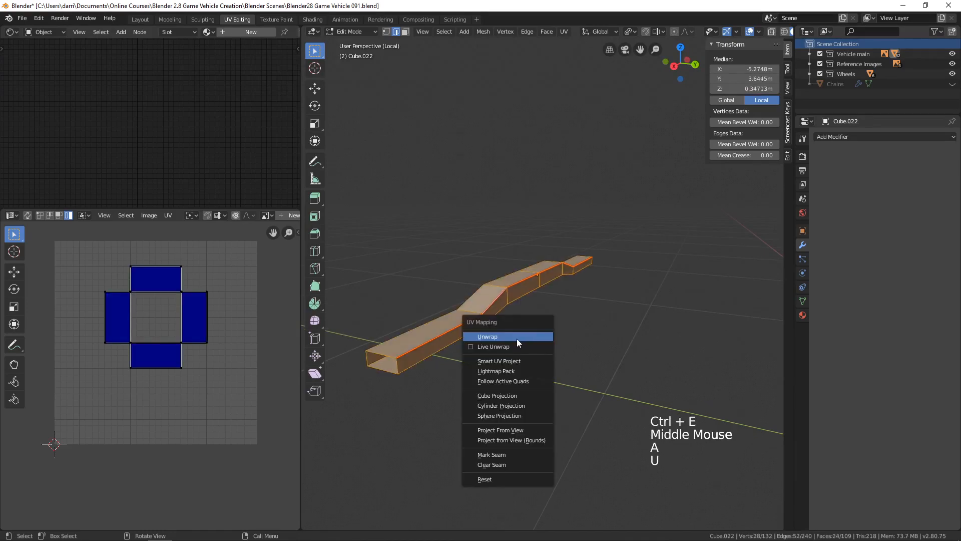
left_click(517, 337)
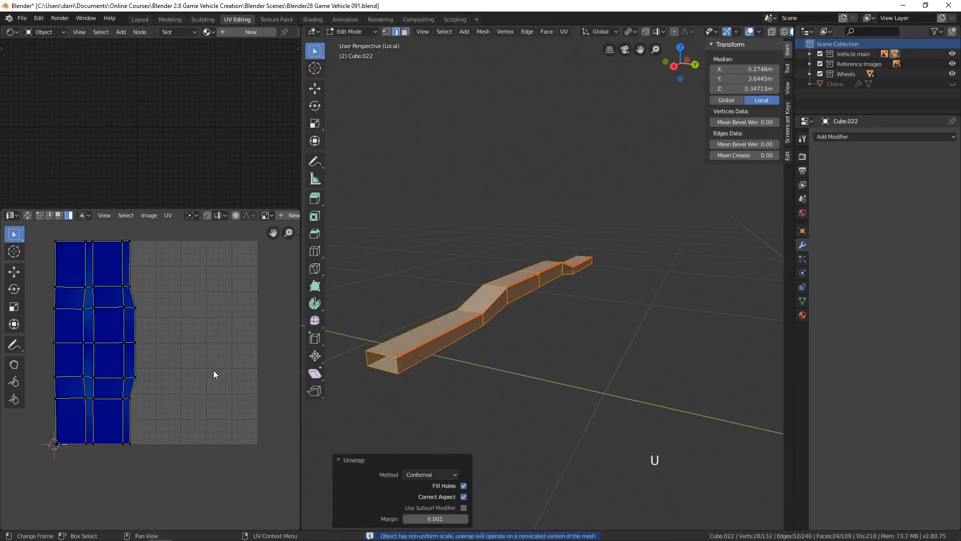
Try the Angle Based unwrap method on the cross arm and return to Conformal.
left_click(410, 476)
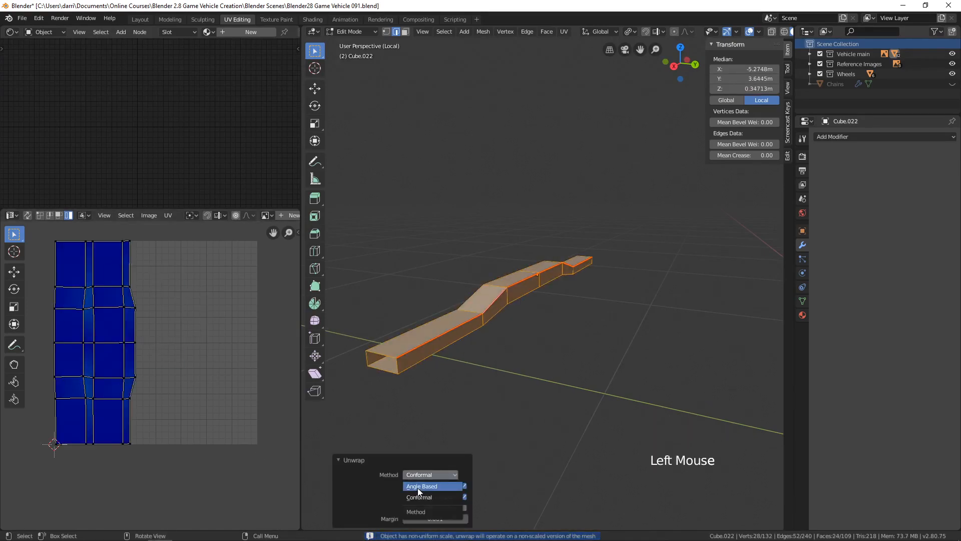
left_click(417, 486)
left_click(420, 473)
left_click(419, 496)
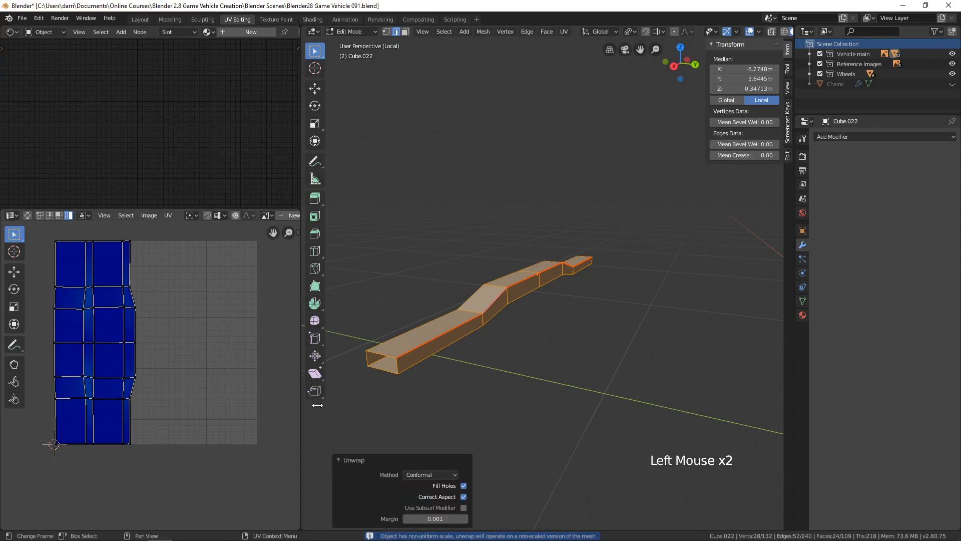
Reveal the hidden parts, clear the selection and isolate the tray by hiding everything else.
middle_click_drag(531, 383, 595, 379)
key("alt+h")
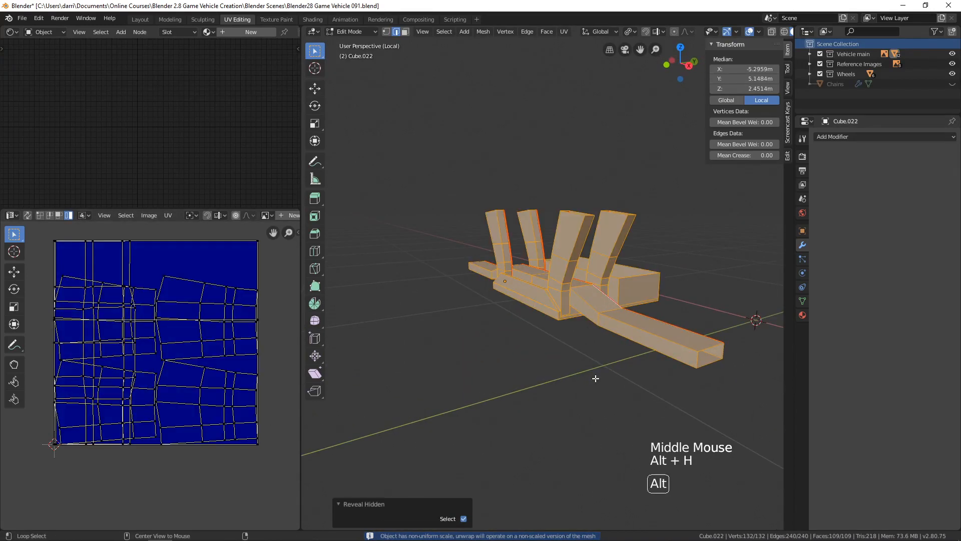
key("alt+a")
middle_click_drag(615, 337, 485, 324, "shift")
scroll(569, 329, "up", 2)
key("l")
key("shift+h")
Try a Smart UV Project on the tray with an angle limit of 89.
middle_click_drag(515, 340, 583, 338)
key("u")
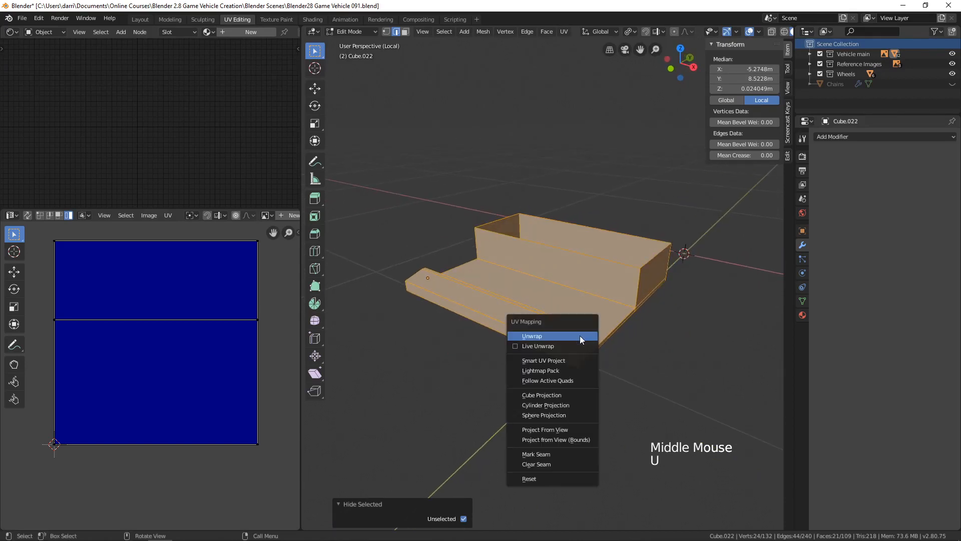
left_click(562, 361)
left_click(578, 436)
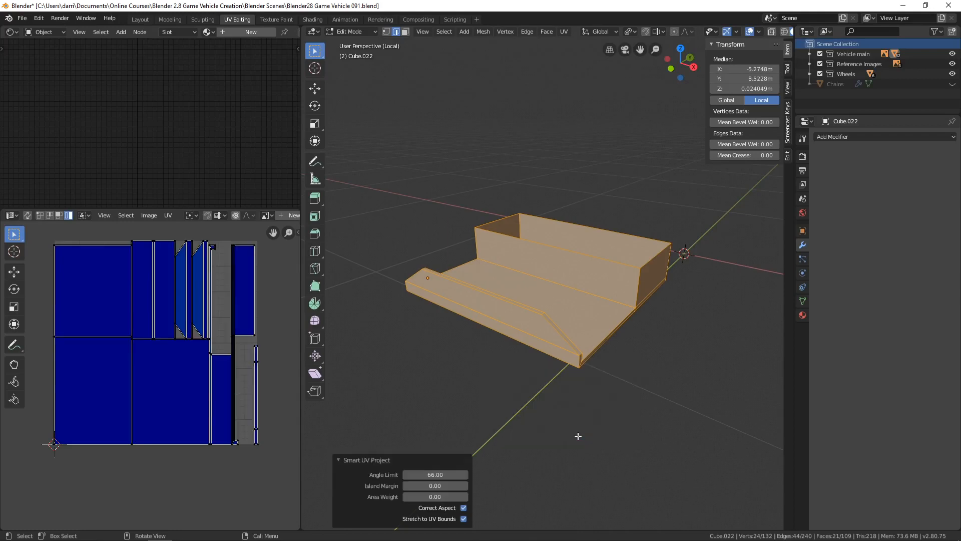
left_click_drag(425, 475, 425, 477)
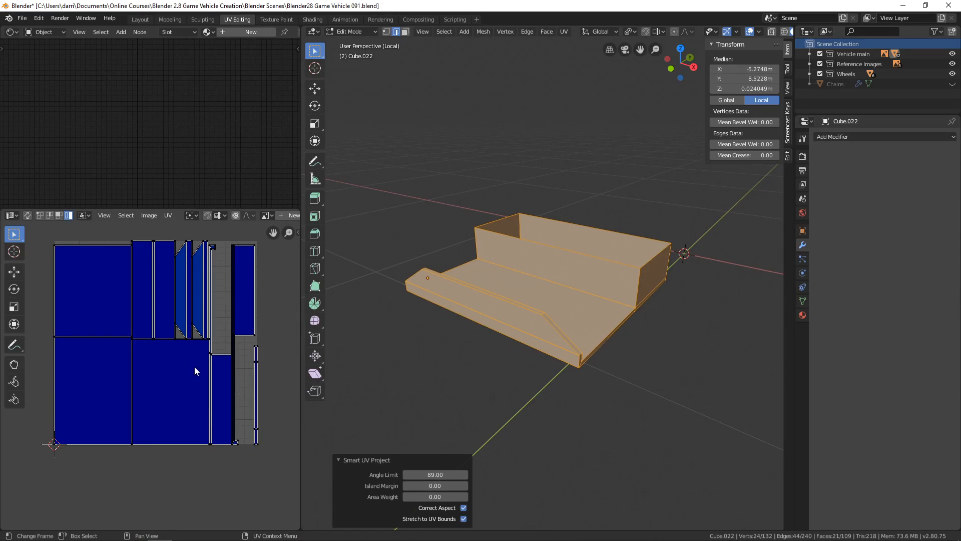
Mark a seam around the base of the tray's raised box section where its walls meet the floor.
middle_click_drag(613, 389, 570, 383)
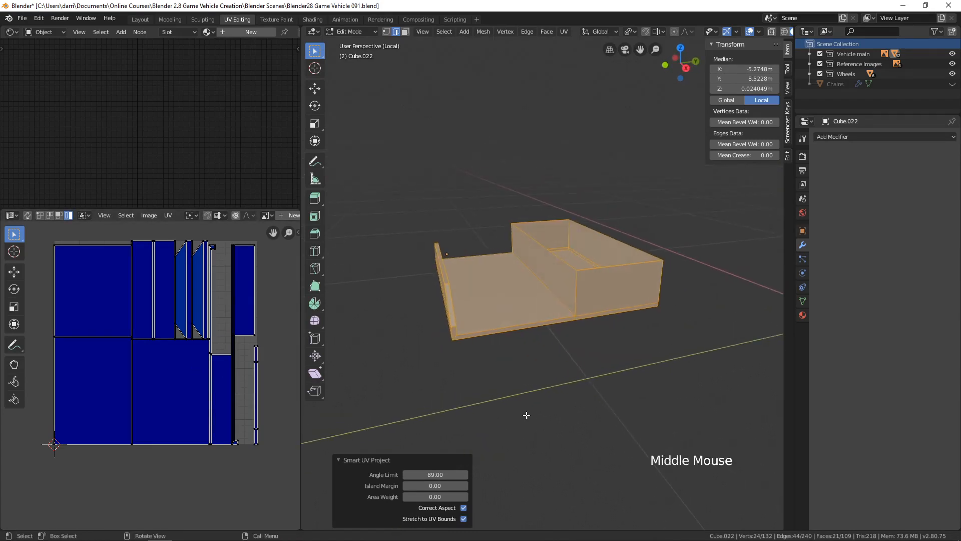
key("2")
left_click(556, 285, "alt")
left_click(599, 307, "alt+shift")
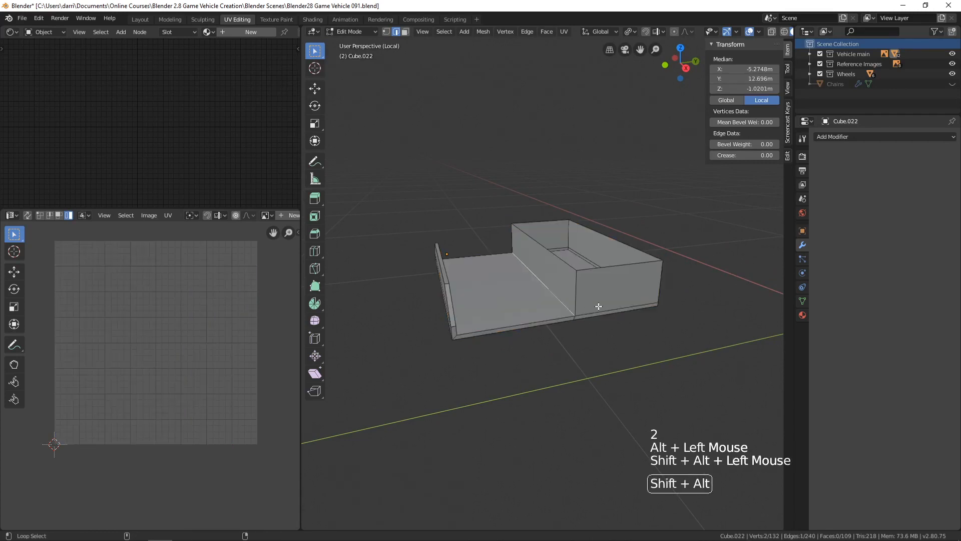
middle_click_drag(679, 339, 584, 319)
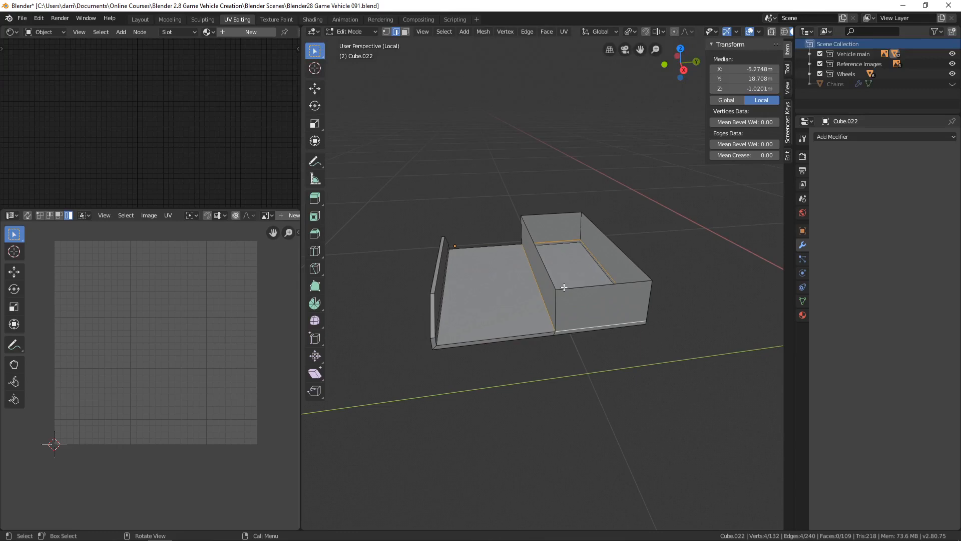
key("ctrl+e")
left_click(539, 287)
Mark a seam on one rear vertical corner edge of the box section and clear the selection.
middle_click_drag(538, 287, 509, 307)
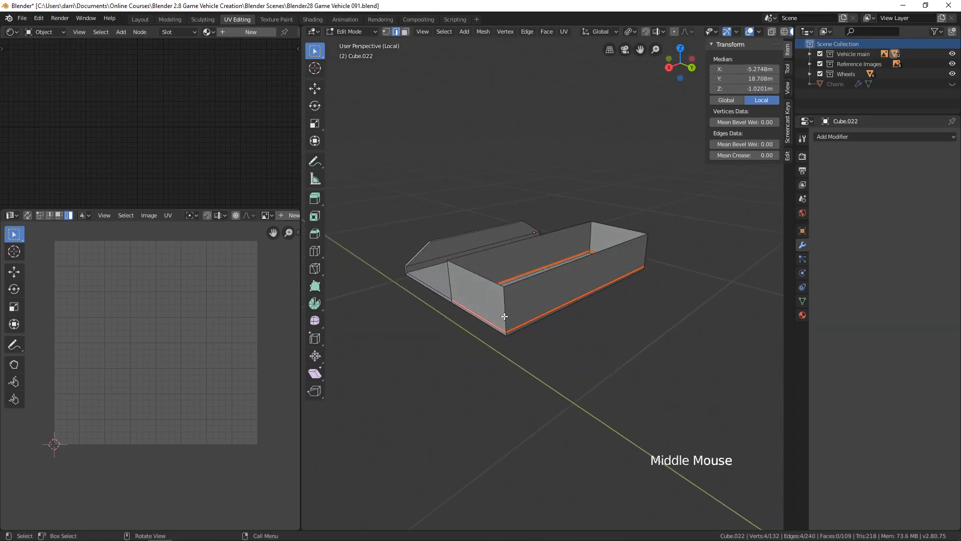
left_click(533, 319)
key("ctrl+e")
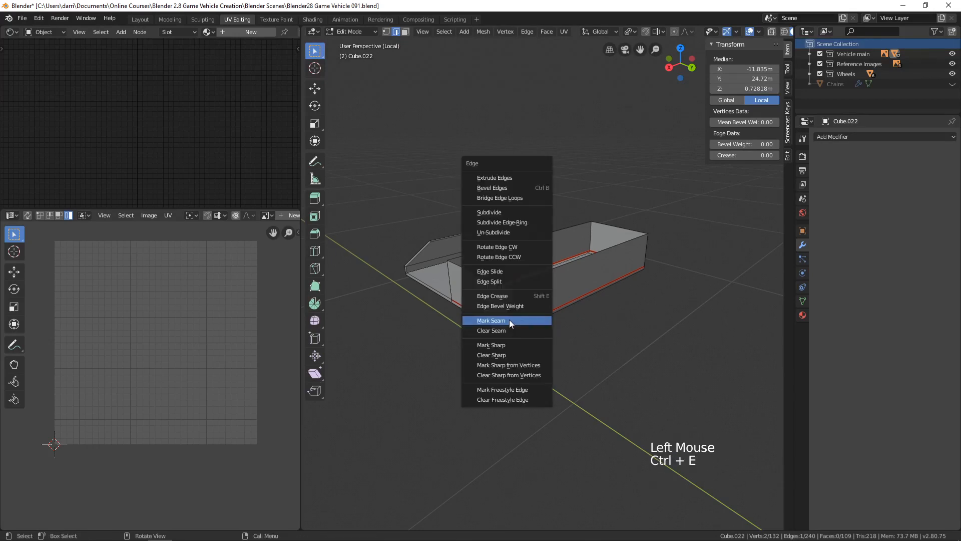
left_click(509, 320)
key("alt+a")
Select only the box walls using linked selection delimited by seam and unwrap them.
middle_click_drag(509, 320, 582, 318)
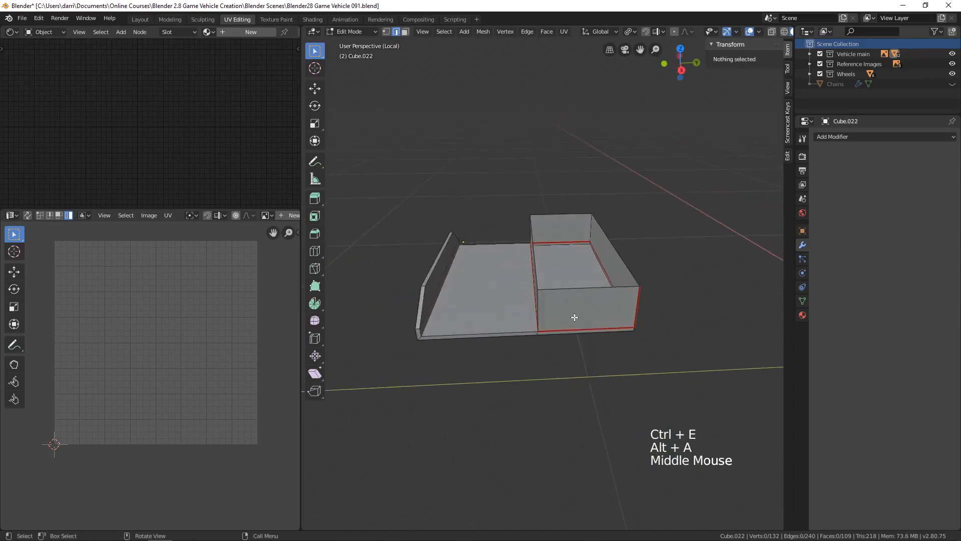
key("l")
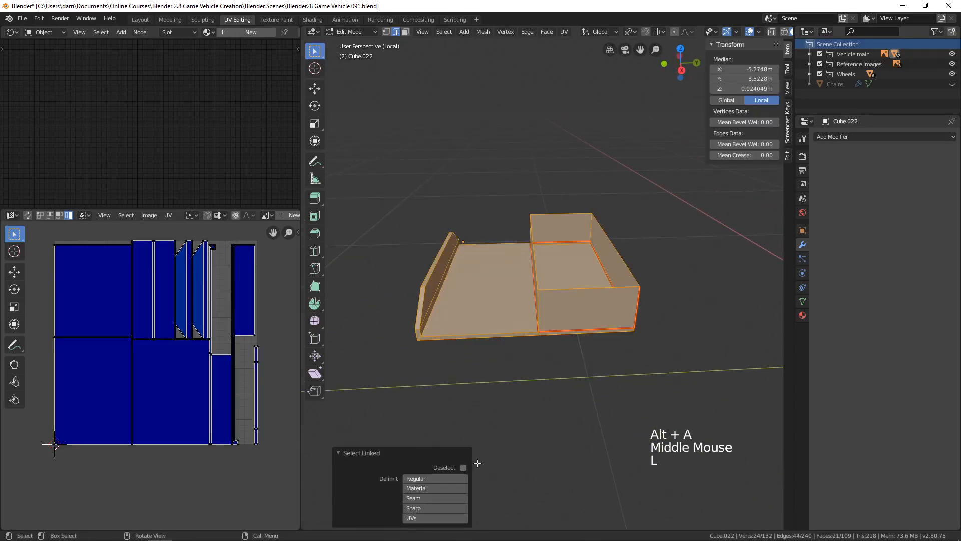
left_click(435, 497)
middle_click_drag(629, 355, 605, 332)
key("alt+a")
key("l")
key("u")
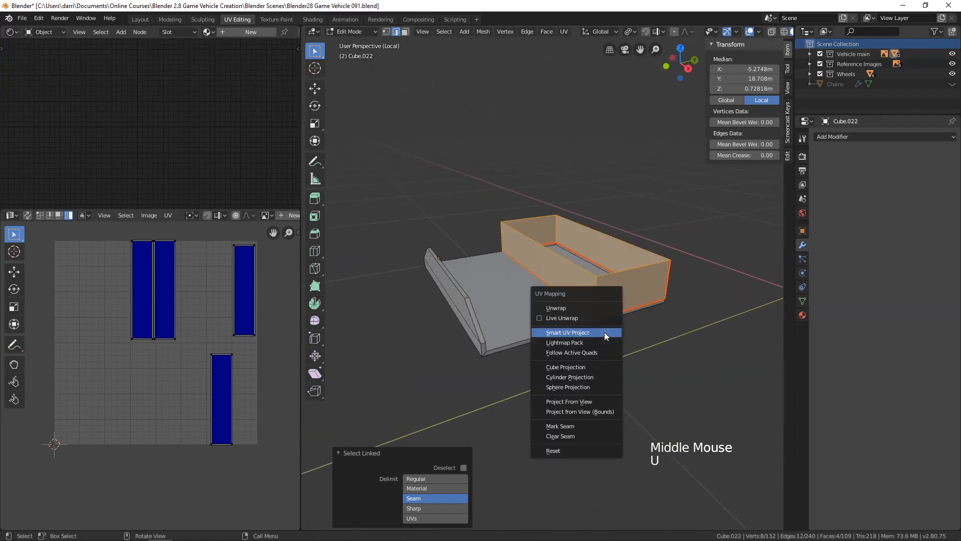
left_click(560, 308)
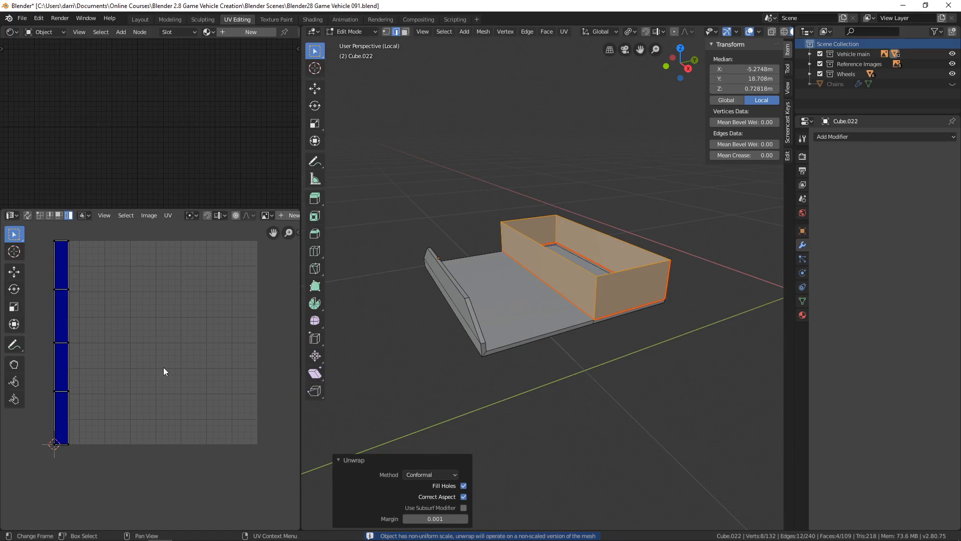
Apply the object's scale in Object Mode and unwrap the selected box walls again.
key("Tab")
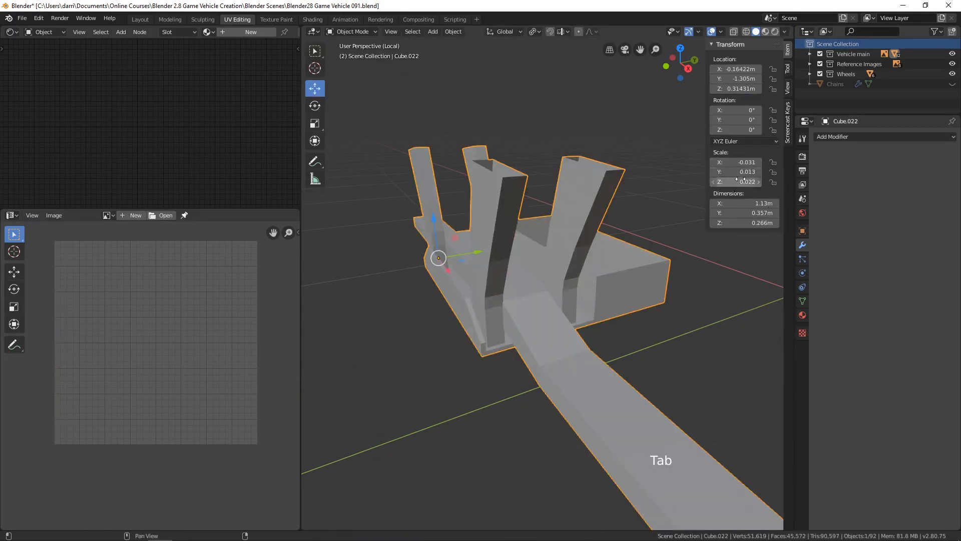
key("Tab")
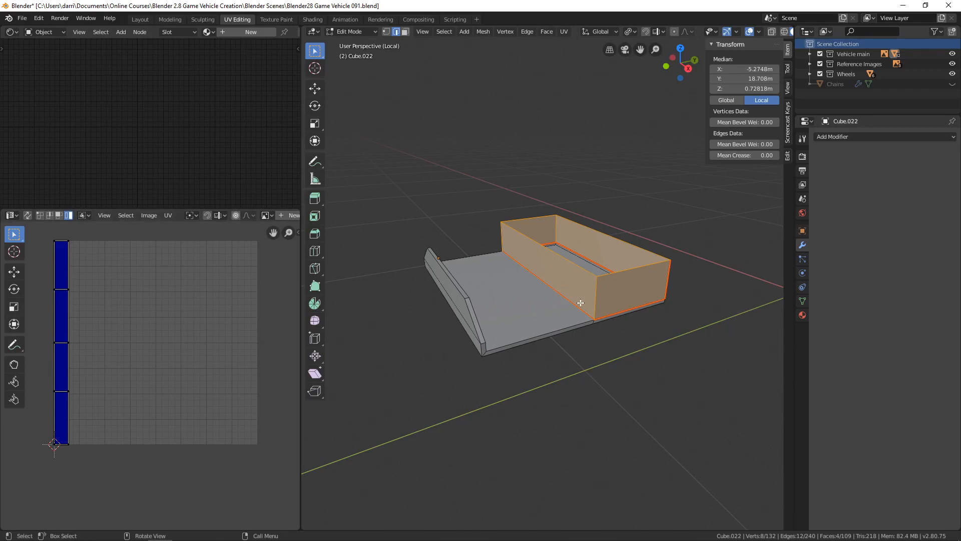
key("Tab")
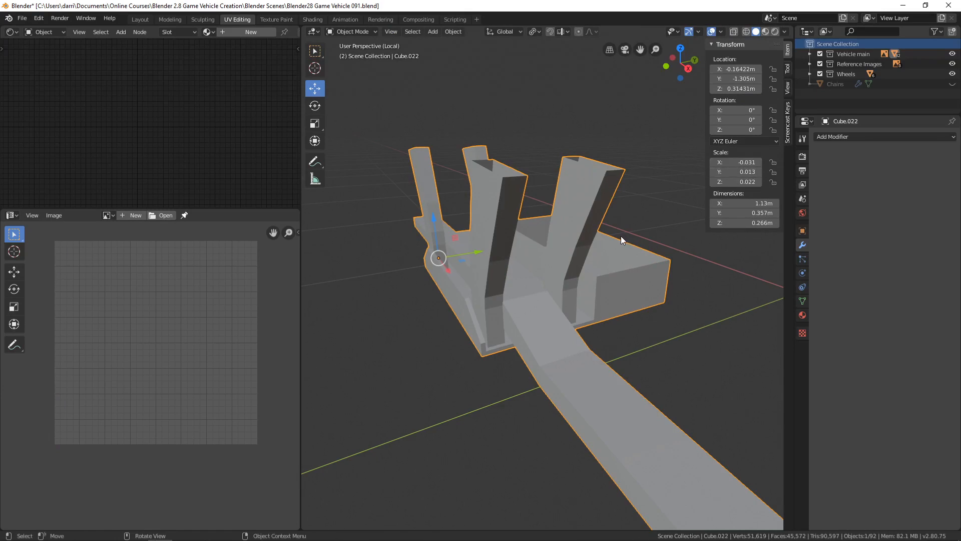
key("ctrl+a")
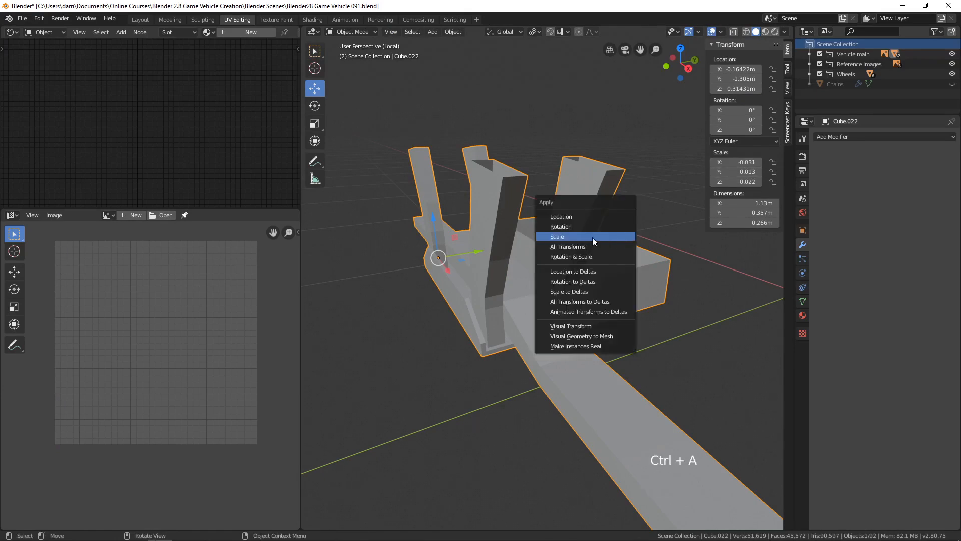
left_click(578, 238)
key("Tab")
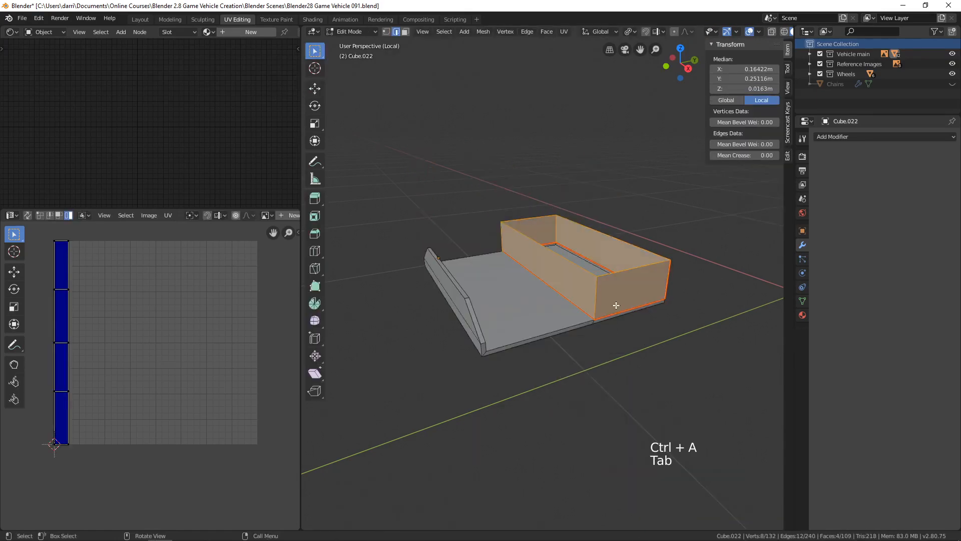
key("u")
left_click(594, 307)
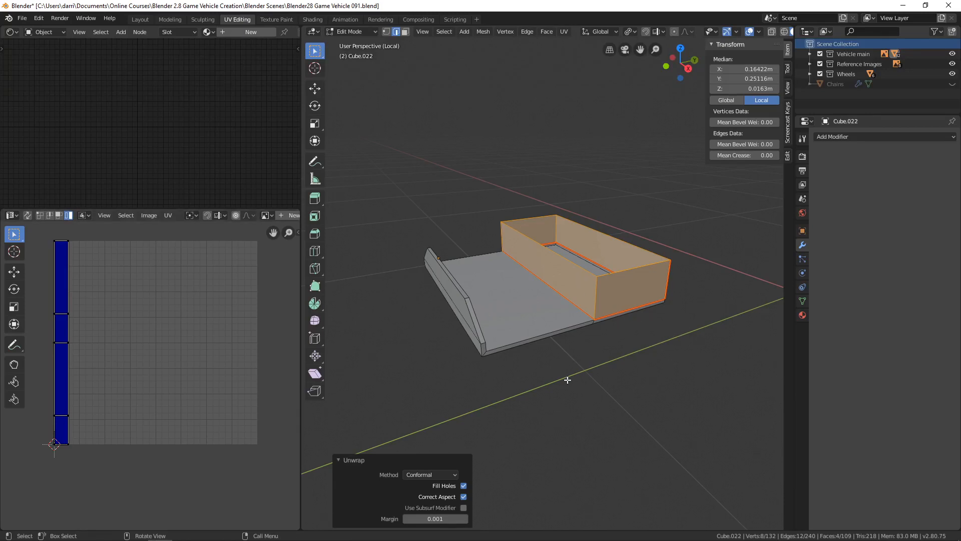
Mark a seam along the tray floor's side edges and the inner top edge of the front lip.
middle_click_drag(567, 380, 504, 315)
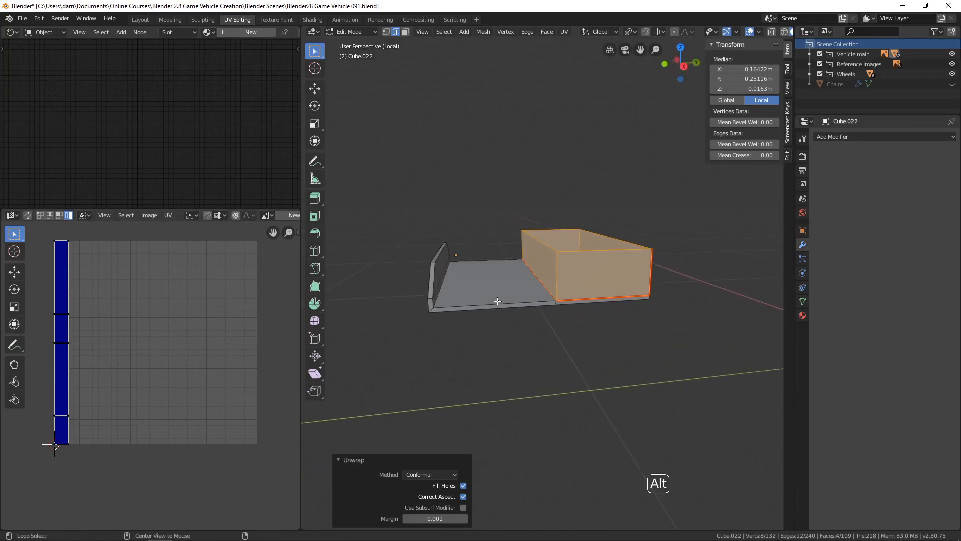
key("2")
left_click(489, 301, "alt")
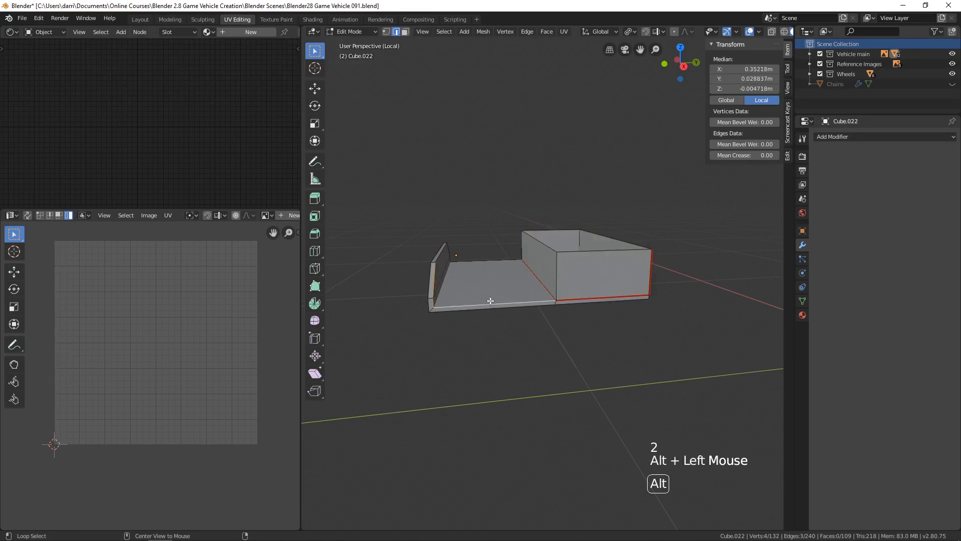
left_click(443, 253, "alt+shift")
middle_click_drag(502, 266, 480, 338)
key("ctrl+e")
left_click(581, 314)
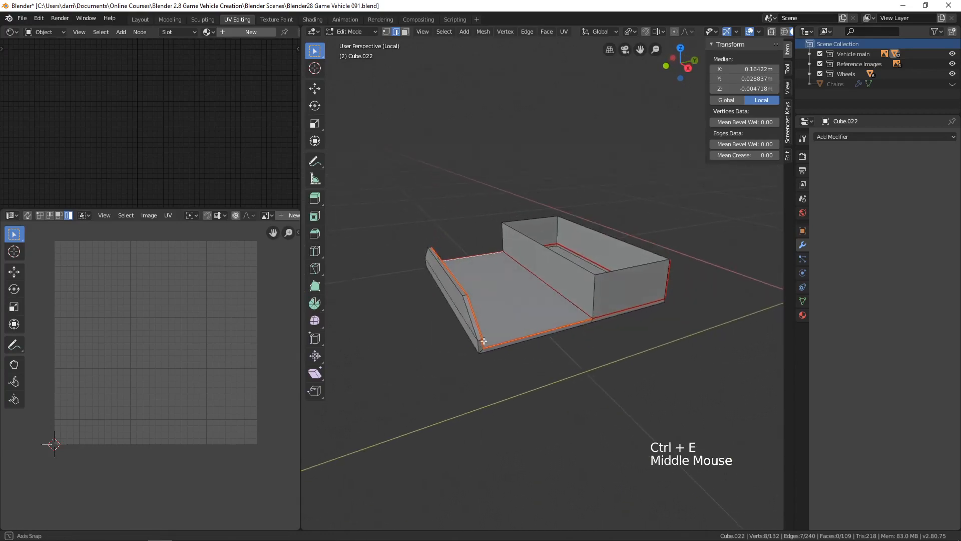
Select the entire tray and unwrap it with the new floor and lip seams.
key("a")
key("u")
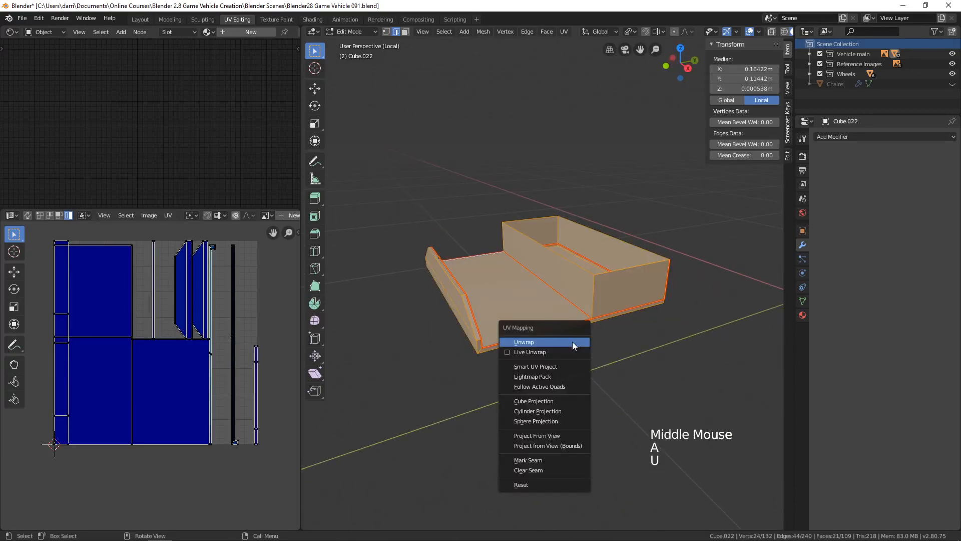
left_click(524, 342)
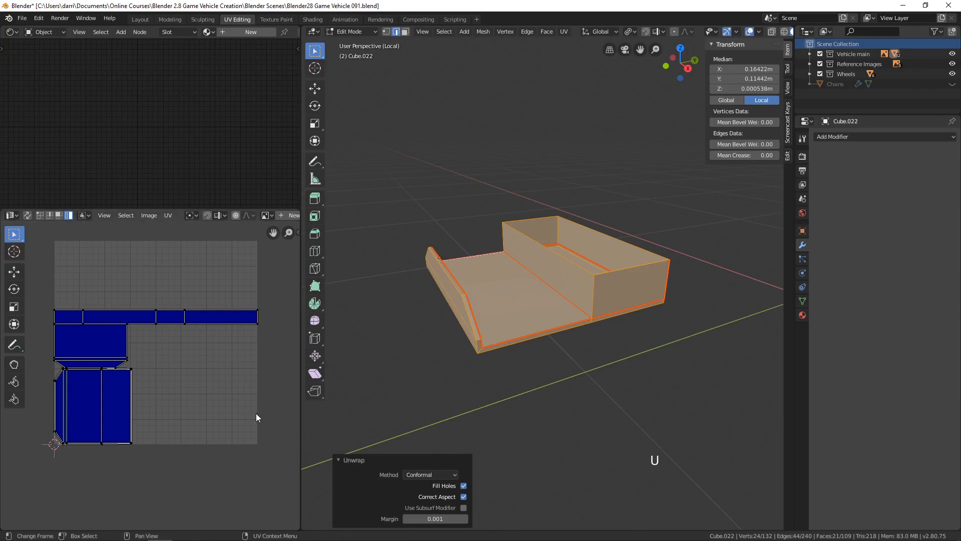
Mark seams on four short edges of the front lip: both base corners and both upper bends.
scroll(157, 419, "up", 2)
middle_click_drag(157, 419, 209, 388, "shift")
scroll(212, 383, "up", 2)
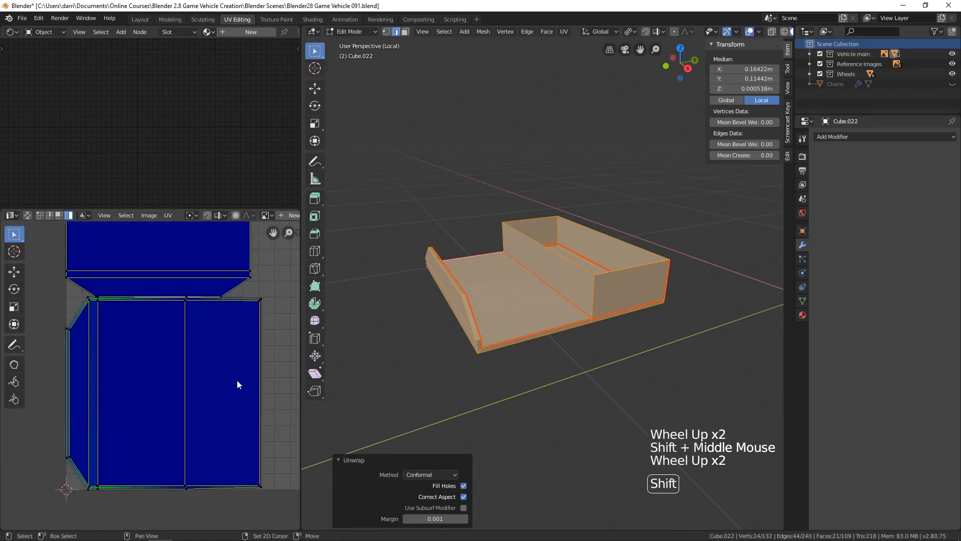
scroll(540, 345, "up", 3)
middle_click_drag(541, 345, 604, 284, "shift")
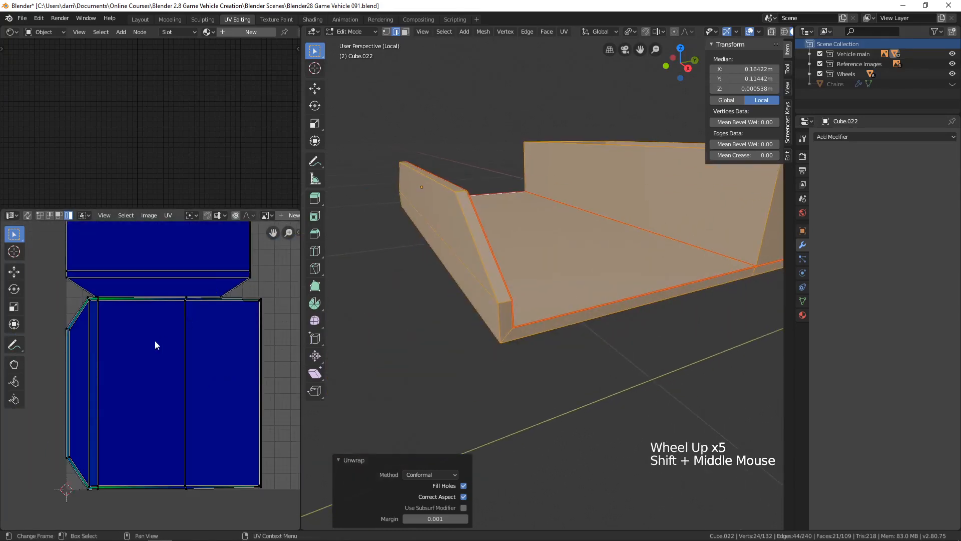
middle_click_drag(155, 340, 207, 422, "shift")
scroll(178, 340, "up", 3)
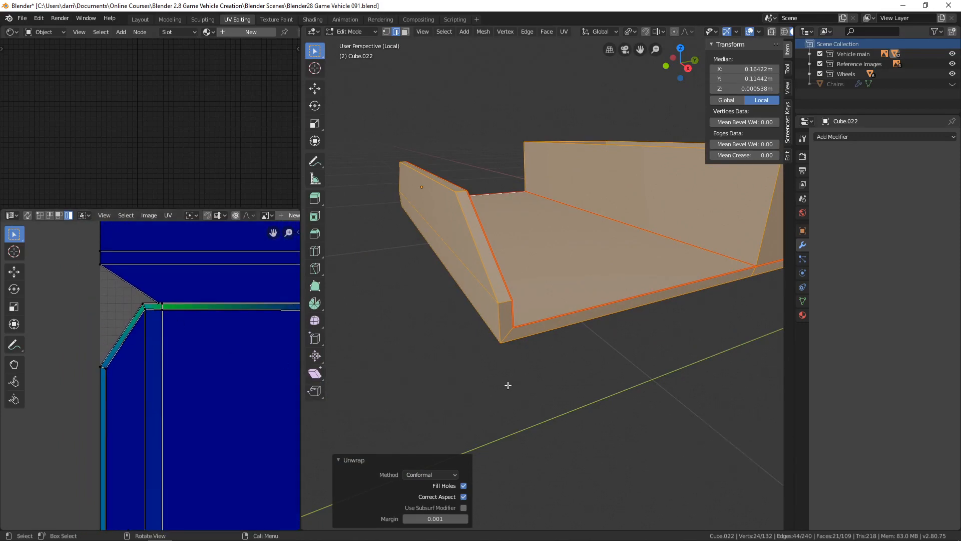
key("2")
left_click(507, 337)
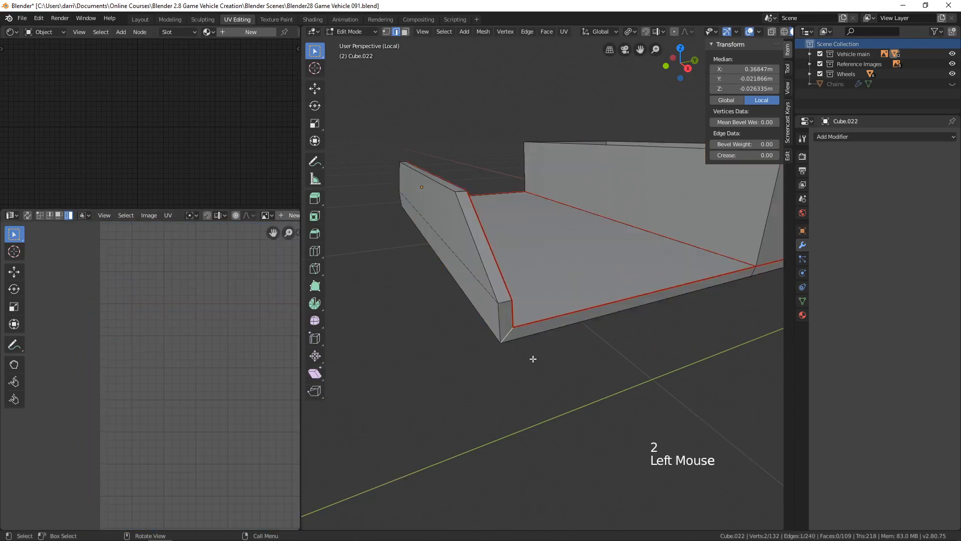
left_click(461, 192, "shift")
middle_click_drag(461, 195, 594, 214)
left_click(592, 270, "shift")
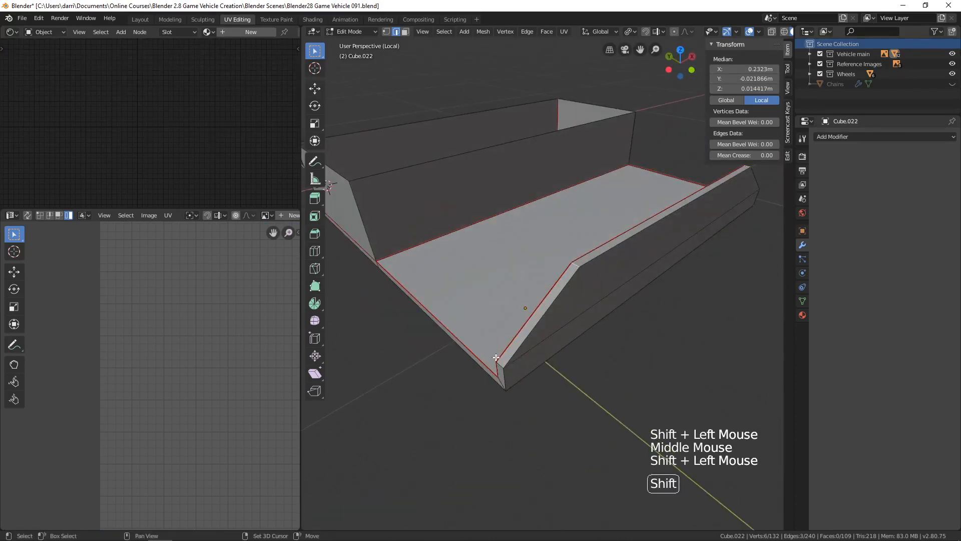
middle_click_drag(571, 351, 586, 343)
left_click(589, 344, "shift")
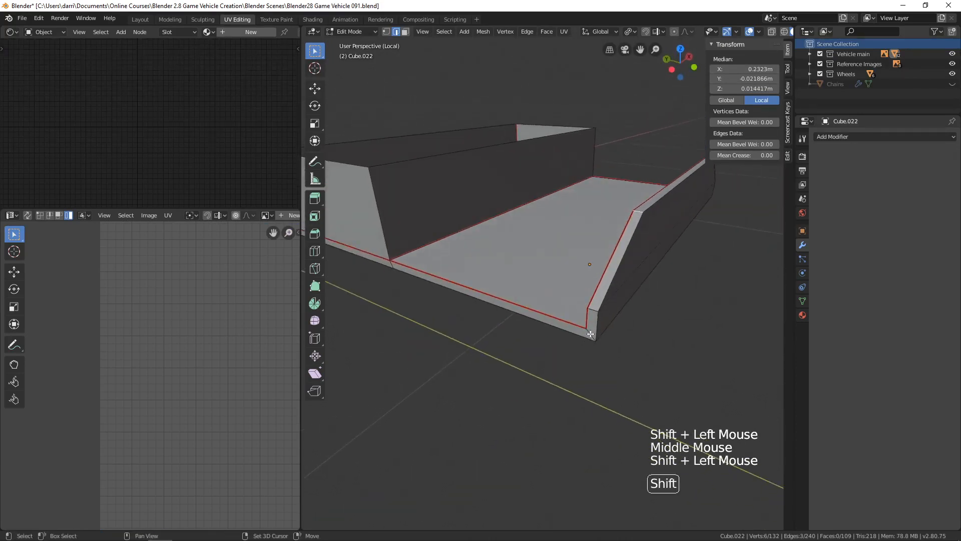
key("ctrl+e")
left_click(584, 349)
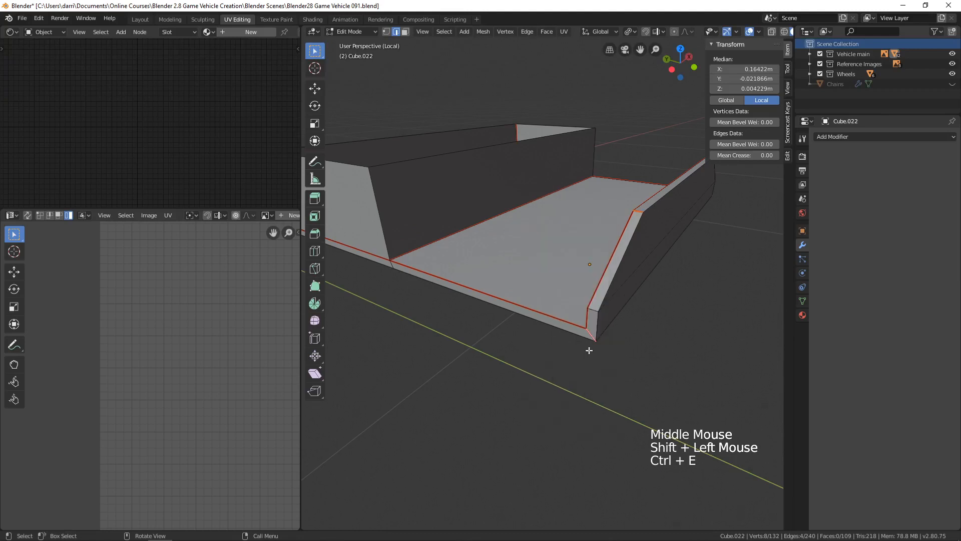
Select the entire tray and unwrap it again with the added lip seams.
middle_click_drag(590, 350, 557, 347)
key("a")
key("u")
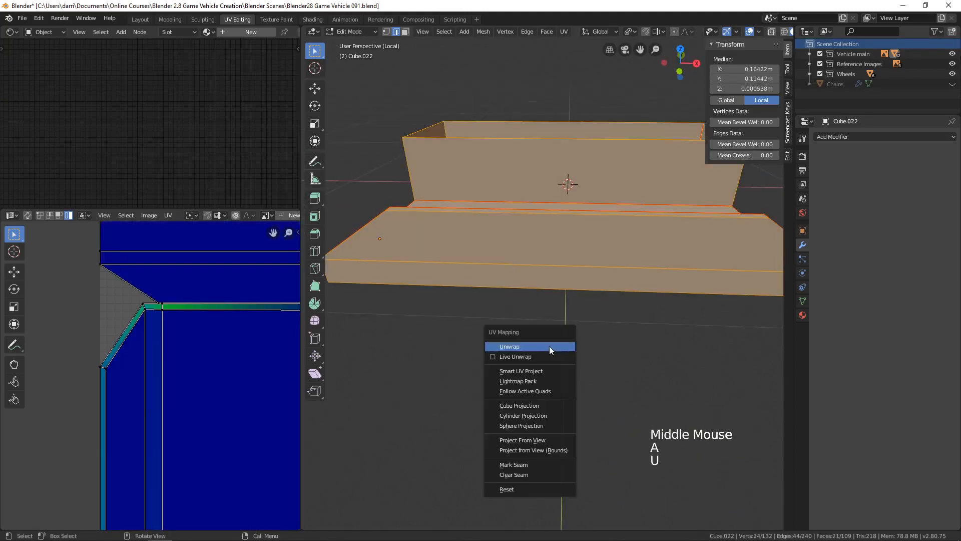
left_click(549, 346)
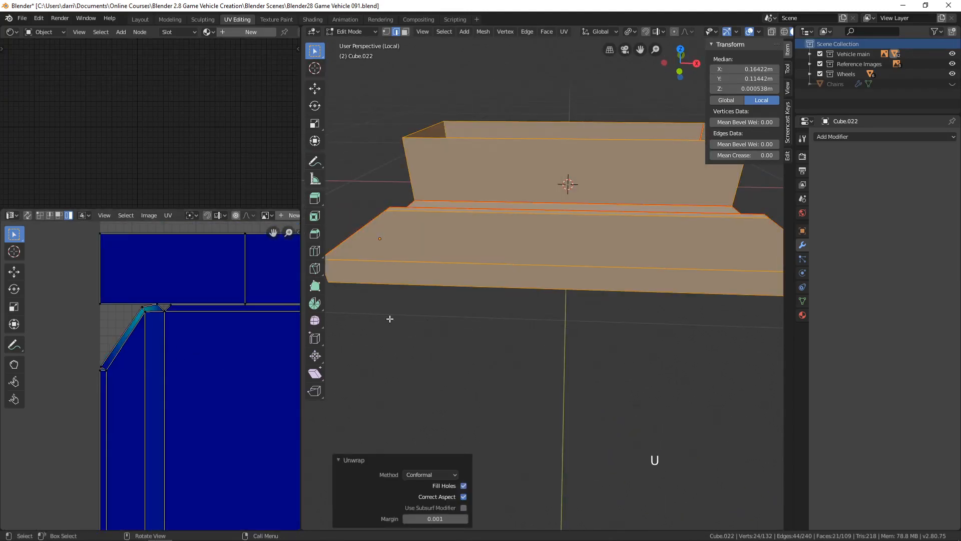
Mark seams on the short edges at the lower end of both front lip slopes.
middle_click_drag(592, 350, 540, 325)
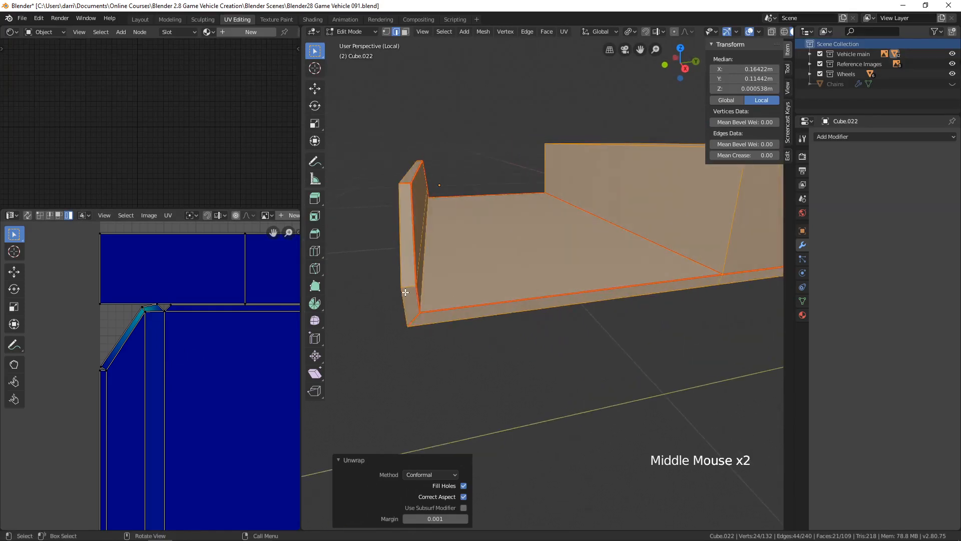
left_click(394, 309)
middle_click_drag(394, 309, 551, 333)
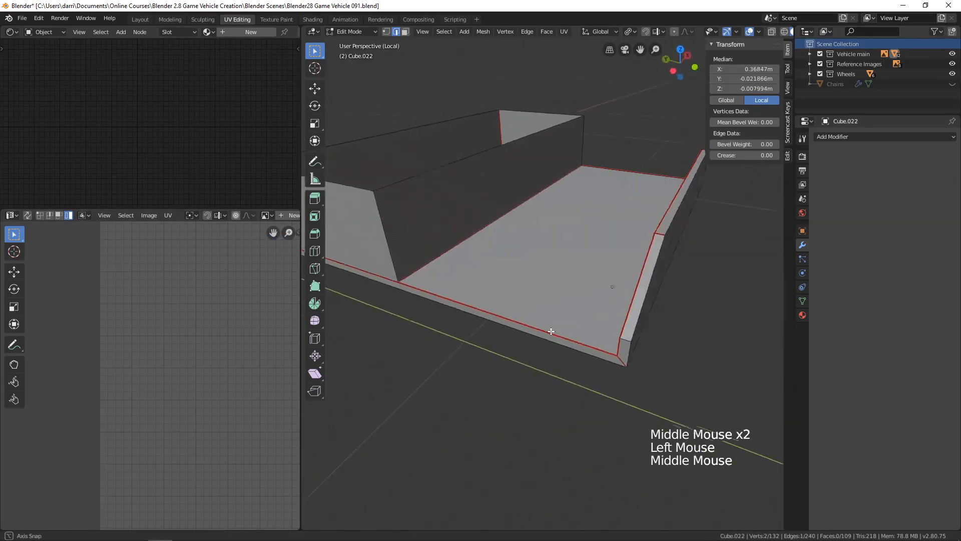
left_click(611, 335, "shift")
key("ctrl+e")
left_click(601, 353)
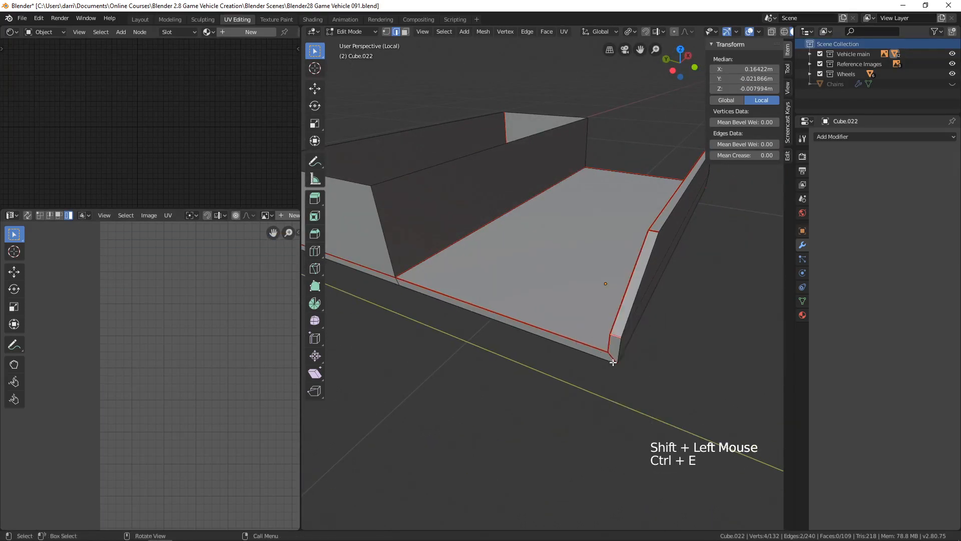
Select the entire tray, unwrap it with the new lip slope seams and check the resulting UV islands.
key("a")
key("u")
left_click(613, 365)
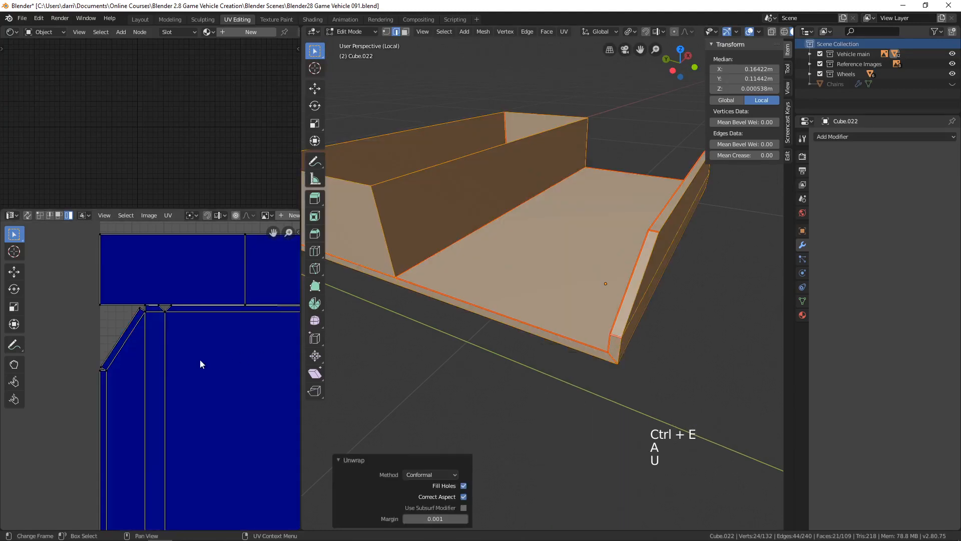
scroll(182, 360, "down", 3)
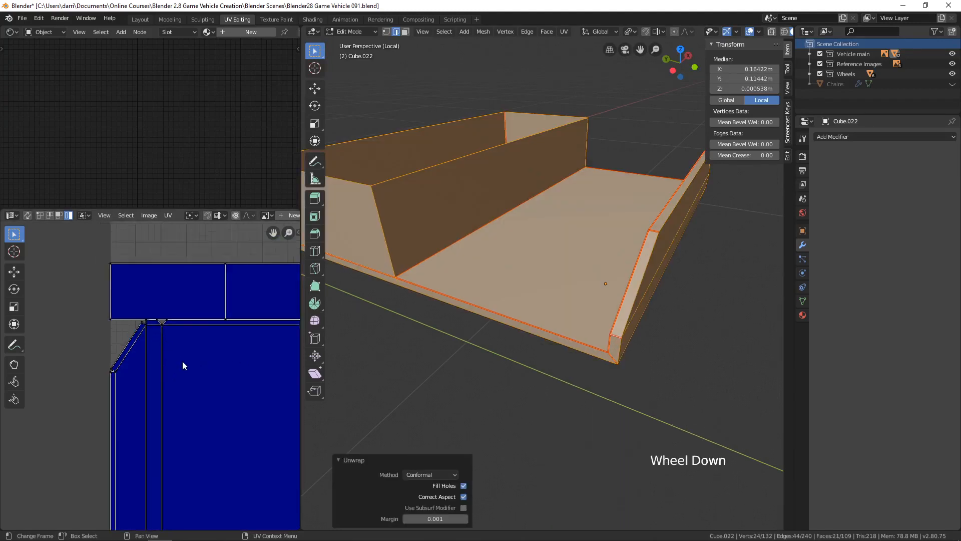
middle_click_drag(182, 360, 189, 322, "shift")
scroll(229, 275, "up", 4)
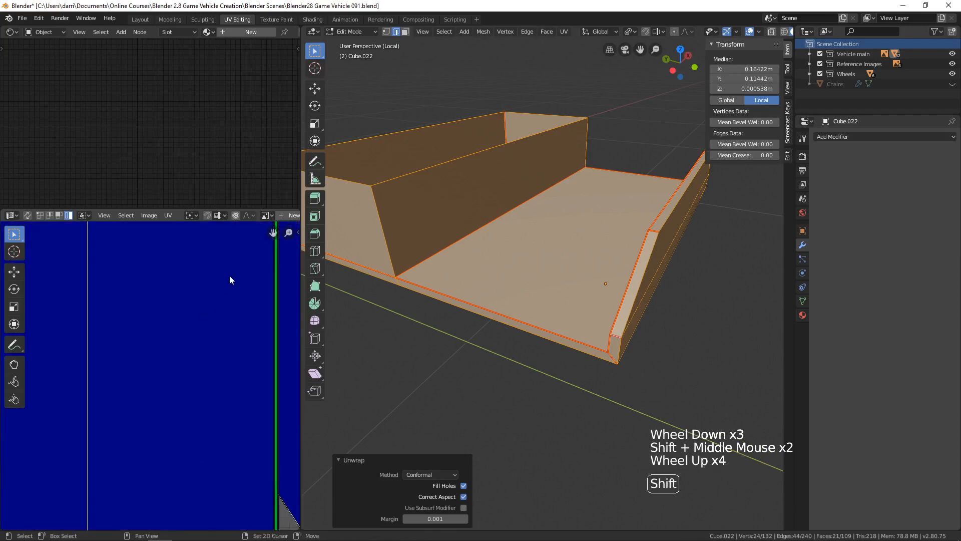
middle_click_drag(229, 275, 182, 412, "shift")
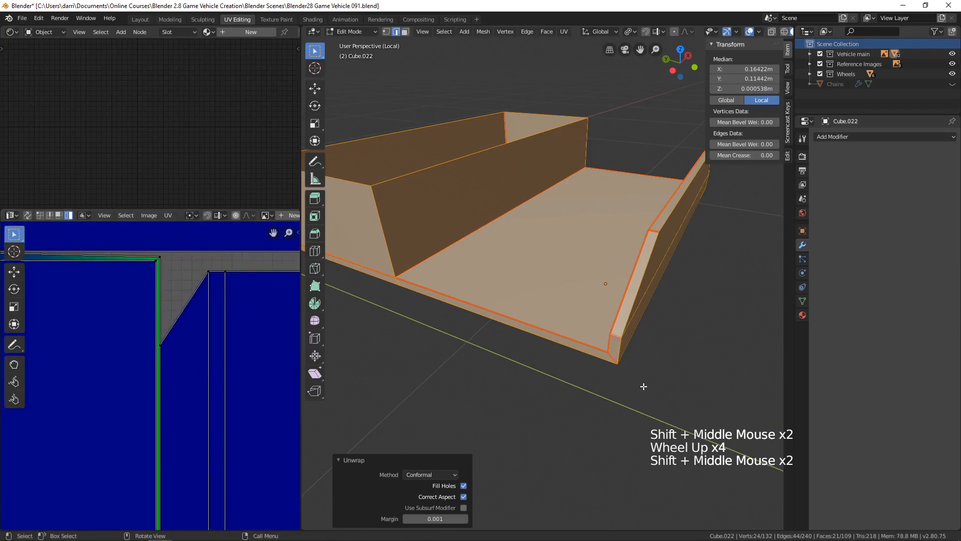
Mark seams on the short vertical edges at the two base corners of the tray's box end.
middle_click_drag(626, 387, 564, 344)
left_click(461, 344)
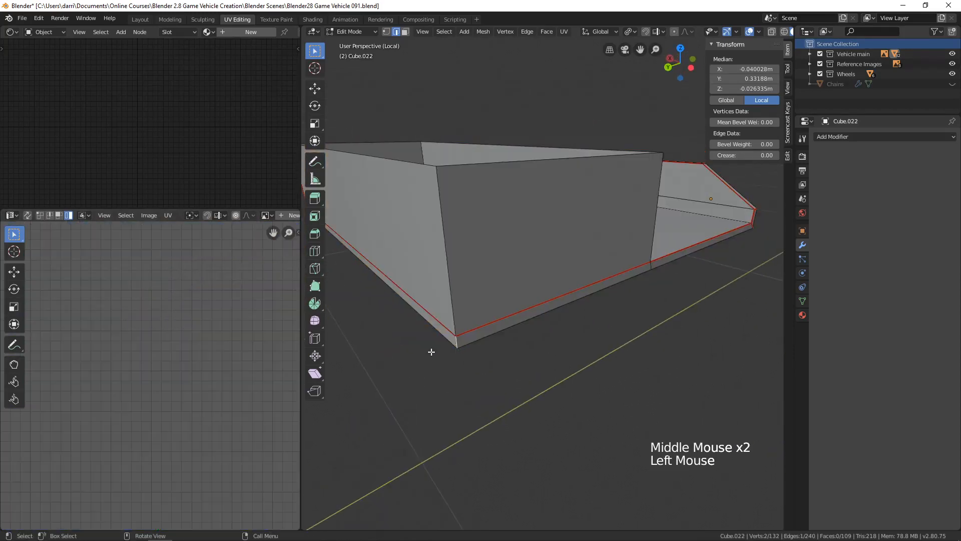
middle_click_drag(438, 345, 521, 347)
left_click(522, 348, "shift")
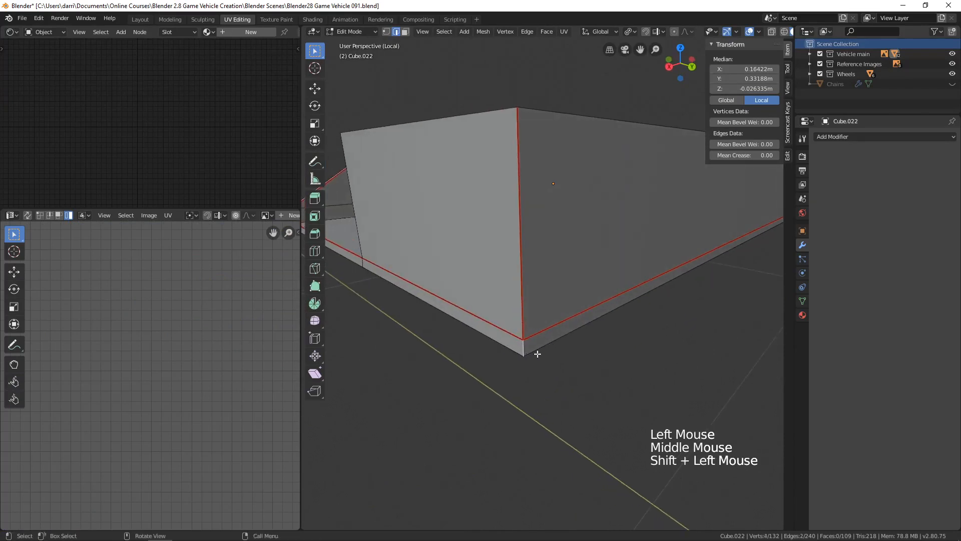
key("ctrl+e")
left_click(536, 353)
Select the entire tray, unwrap it again with the added base corner seams and check the full UV layout.
key("a")
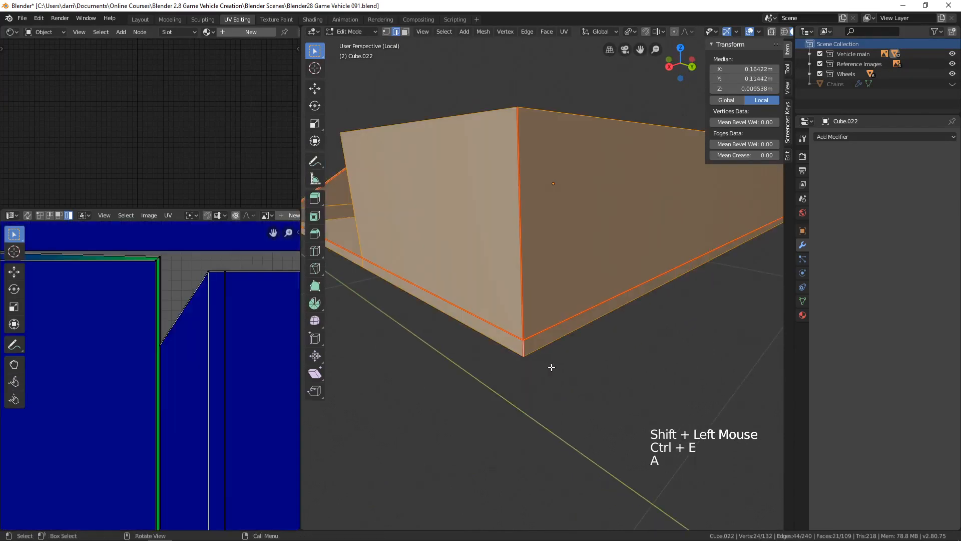
key("u")
left_click(551, 367)
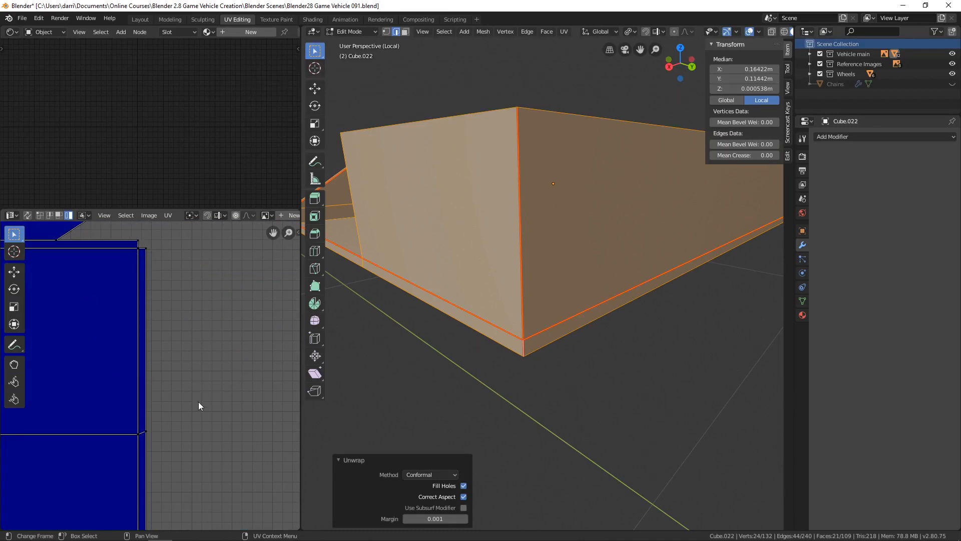
scroll(170, 344, "down", 6)
middle_click_drag(171, 345, 188, 359, "shift")
scroll(198, 356, "down", 1, "shift")
scroll(203, 358, "down", 2)
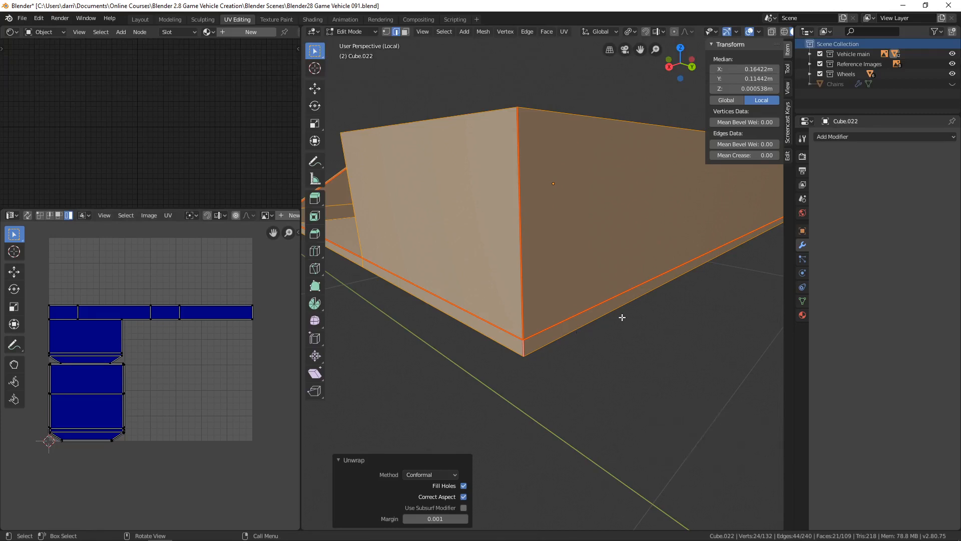
Reveal the hidden arms and brackets around the tray and assign the existing uv test pattern material to the object.
middle_click_drag(705, 280, 575, 304)
scroll(602, 296, "down", 4)
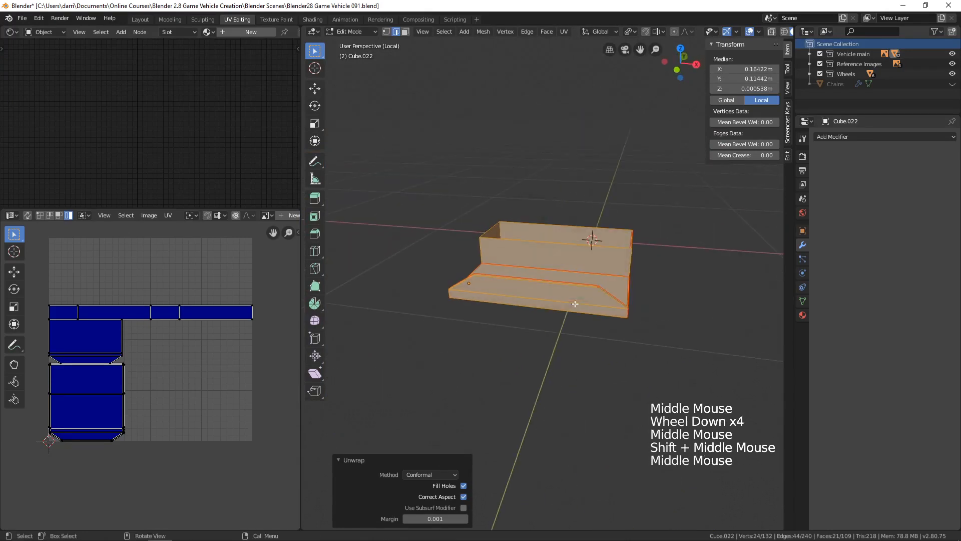
key("alt+h")
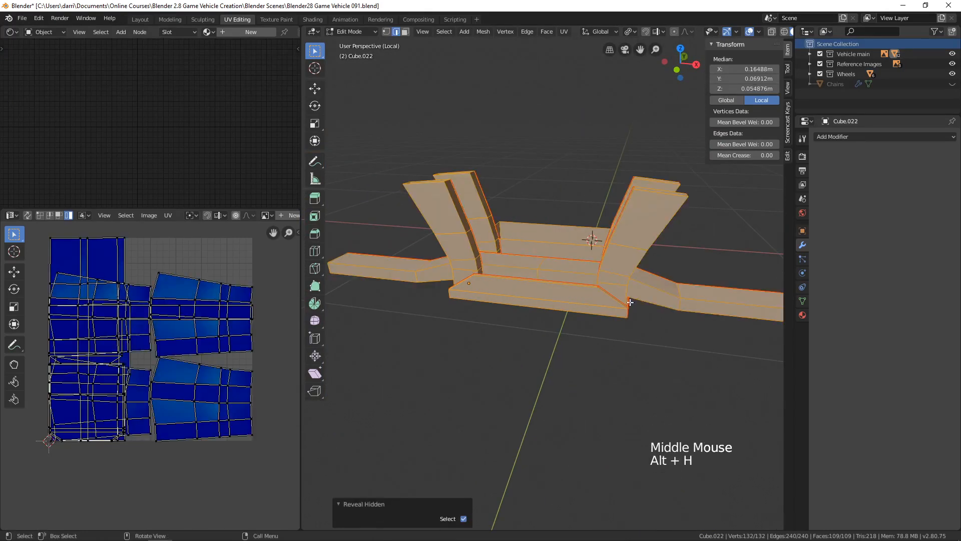
middle_click_drag(629, 302, 636, 307)
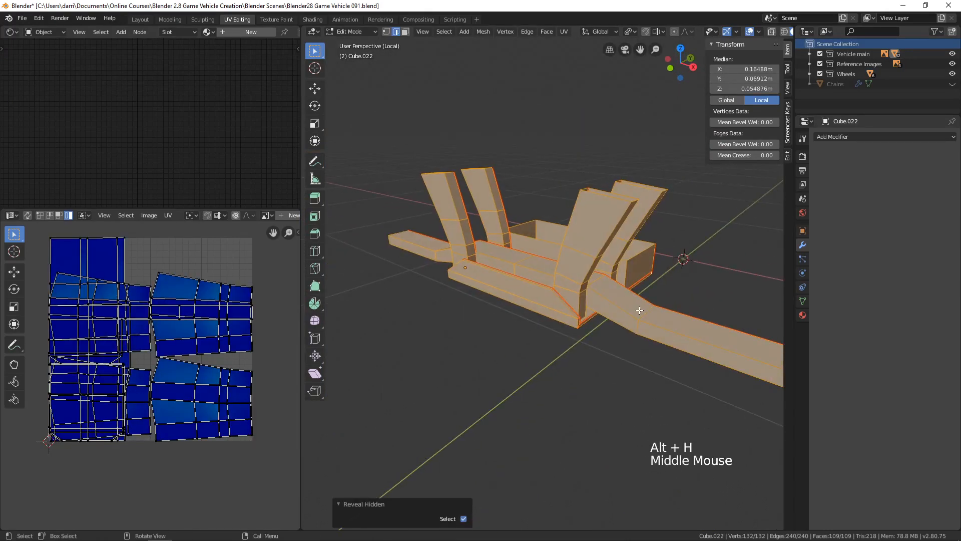
left_click(209, 32)
left_click(223, 47)
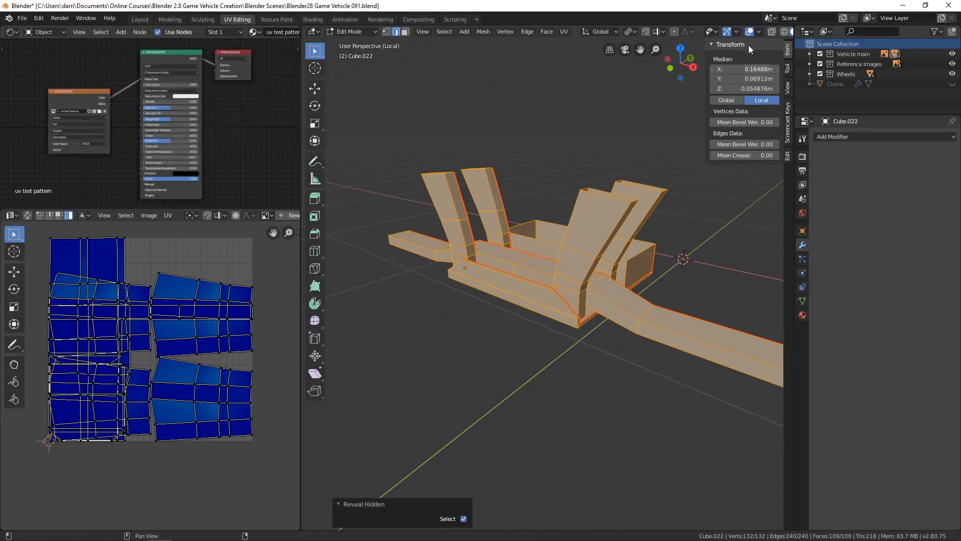
Switch the viewport to material preview shading and examine the checker pattern on the whole part in Object Mode.
middle_click(780, 31)
middle_click_drag(779, 31, 767, 34)
left_click(767, 31)
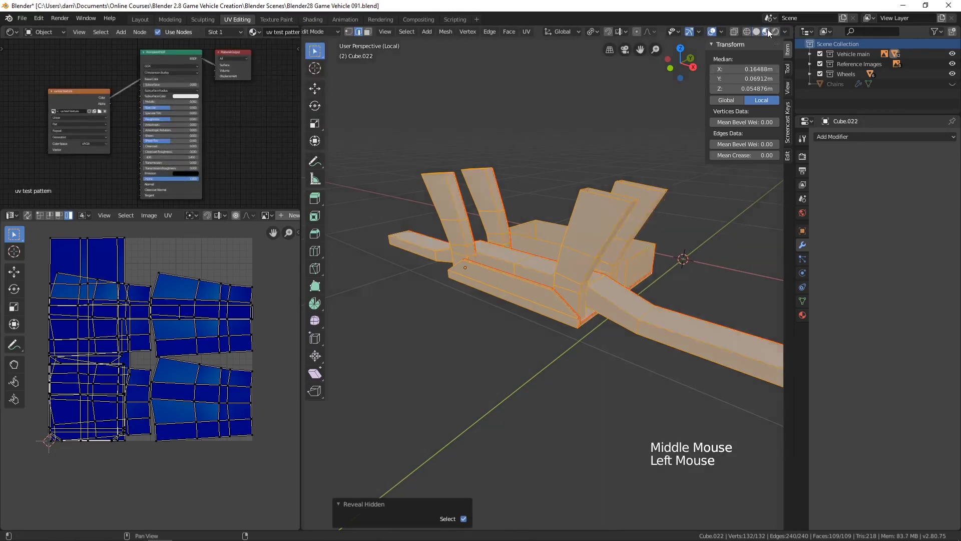
mouse_move(653, 263)
middle_mouse_down()
mouse_move(635, 279)
mouse_move(653, 289)
mouse_move(641, 303)
mouse_move(530, 291)
middle_mouse_up()
key("Tab")
middle_click_drag(532, 292, 552, 316)
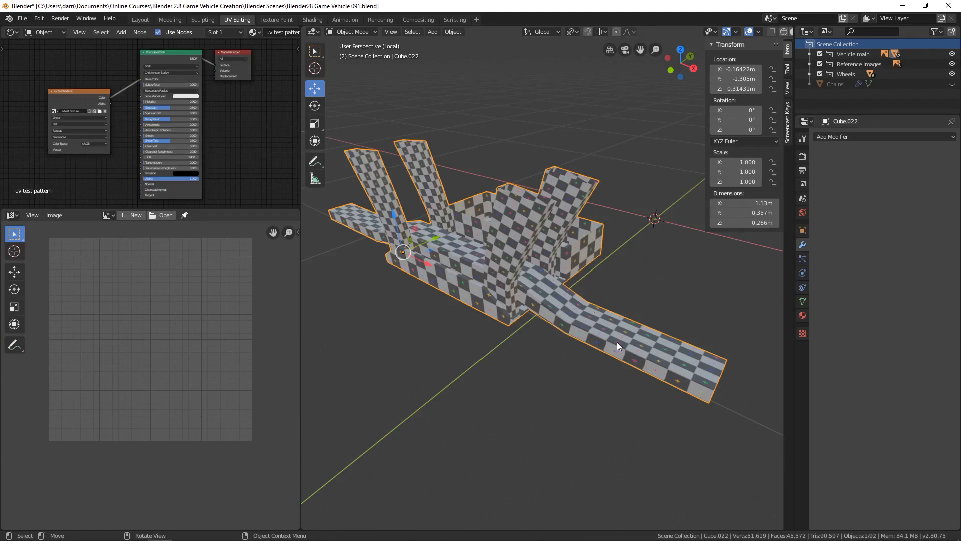
scroll(618, 346, "up", 2)
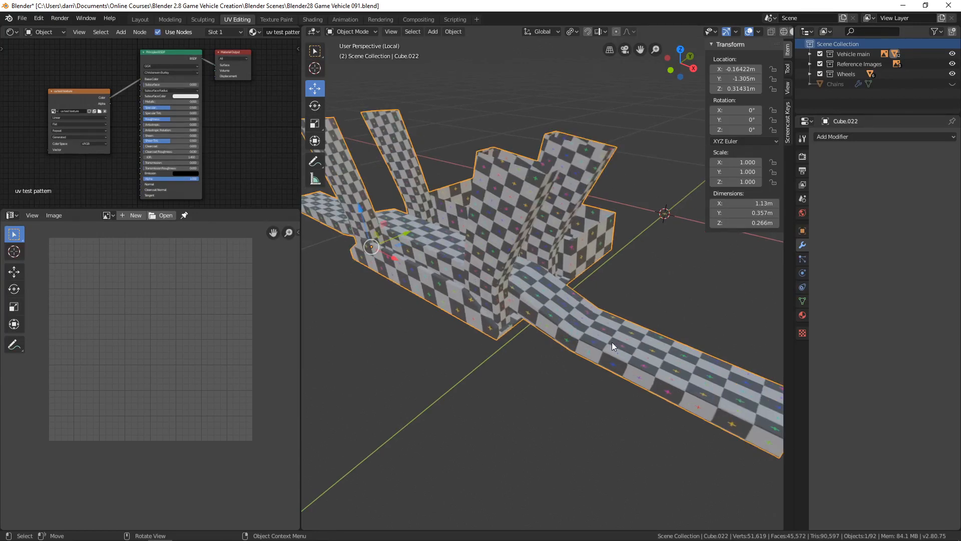
scroll(628, 353, "down", 3)
Unwrap the tray, arms and brackets together in Edit Mode and check that the checker squares match in size.
key("Tab")
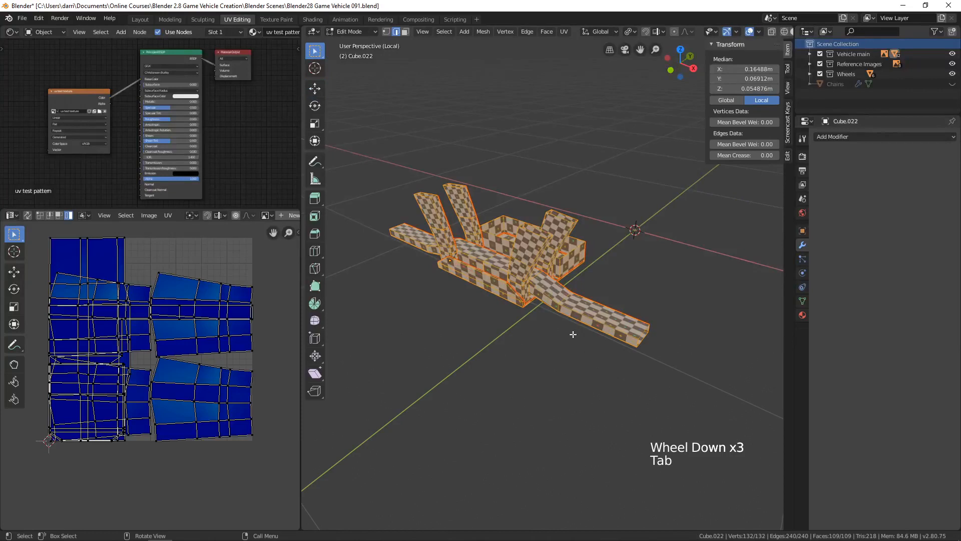
key("u")
left_click(532, 290)
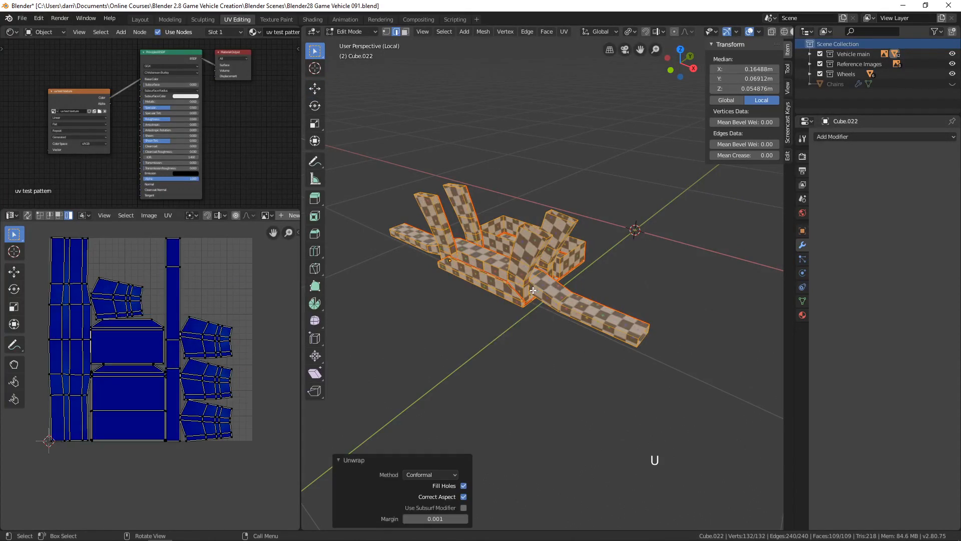
scroll(580, 332, "up", 2)
middle_click_drag(580, 333, 593, 346, "shift")
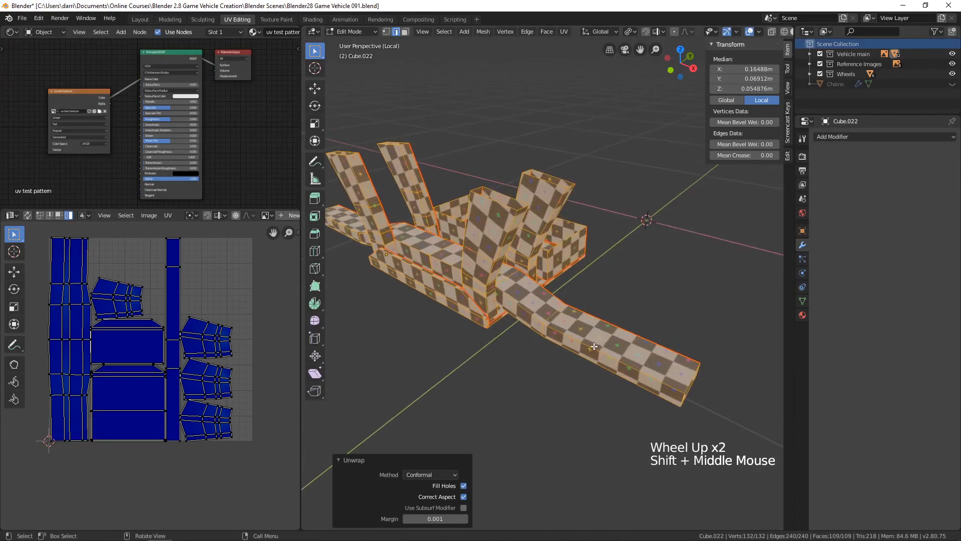
middle_click_drag(496, 386, 505, 378, "shift")
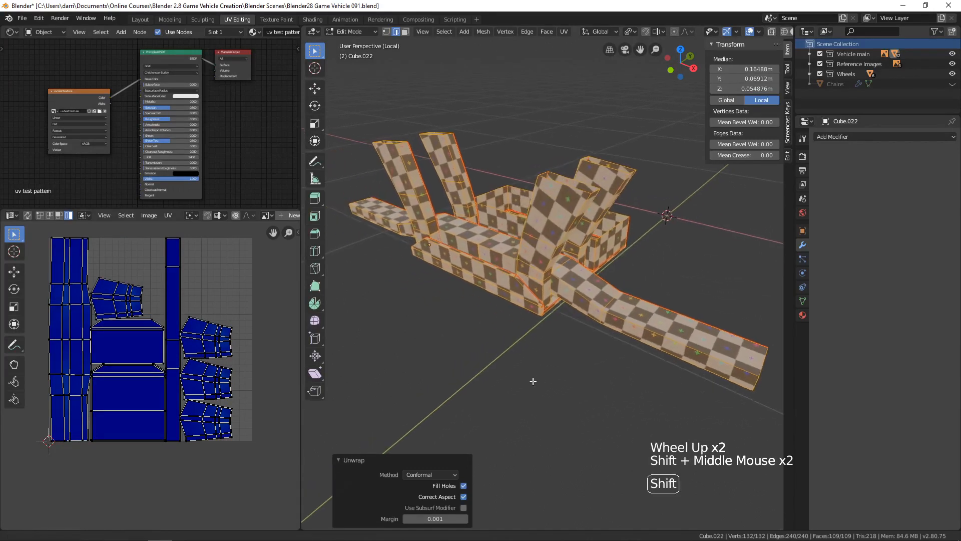
scroll(526, 389, "down", 2)
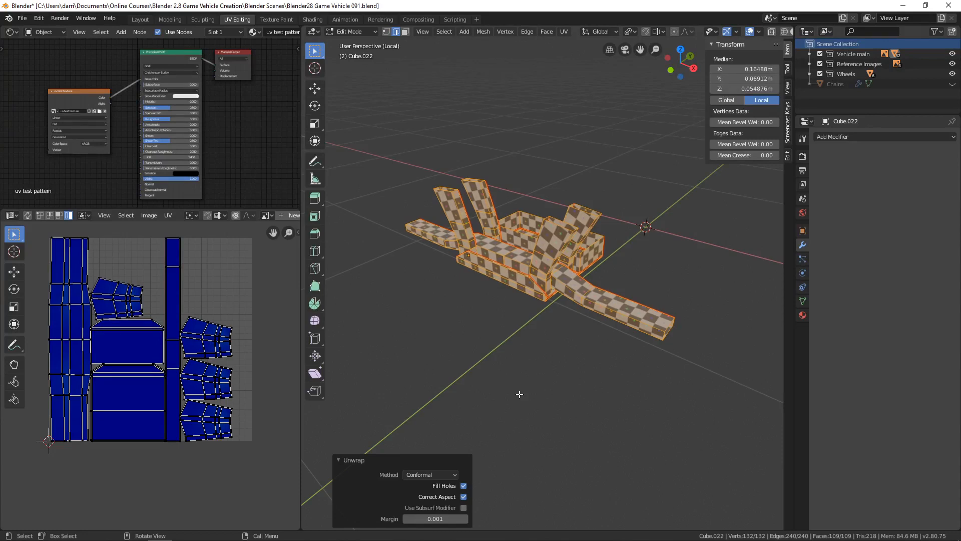
Return to Object Mode and the full vehicle, then isolate the front suspension spring and wheel hub object in local view.
key("Tab")
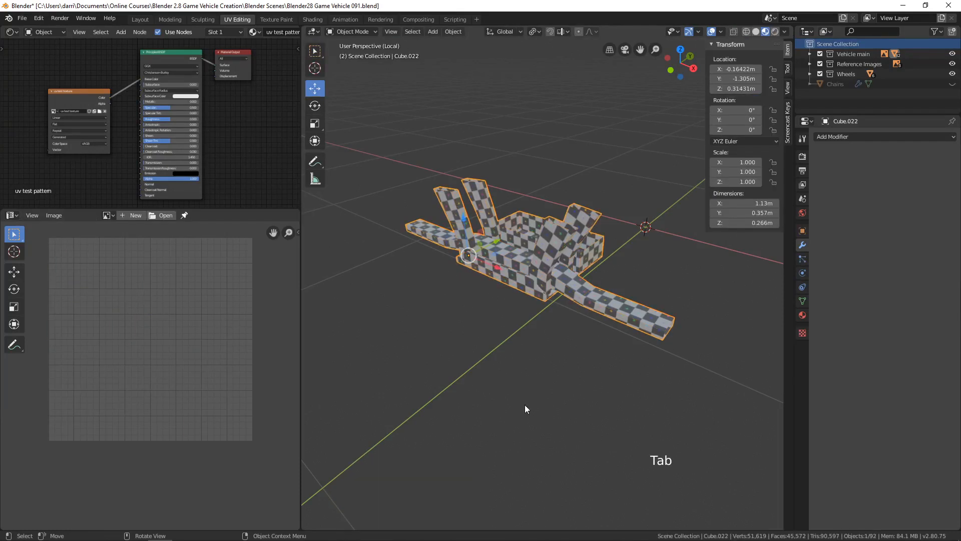
key("KP_Divide")
scroll(556, 378, "down", 5)
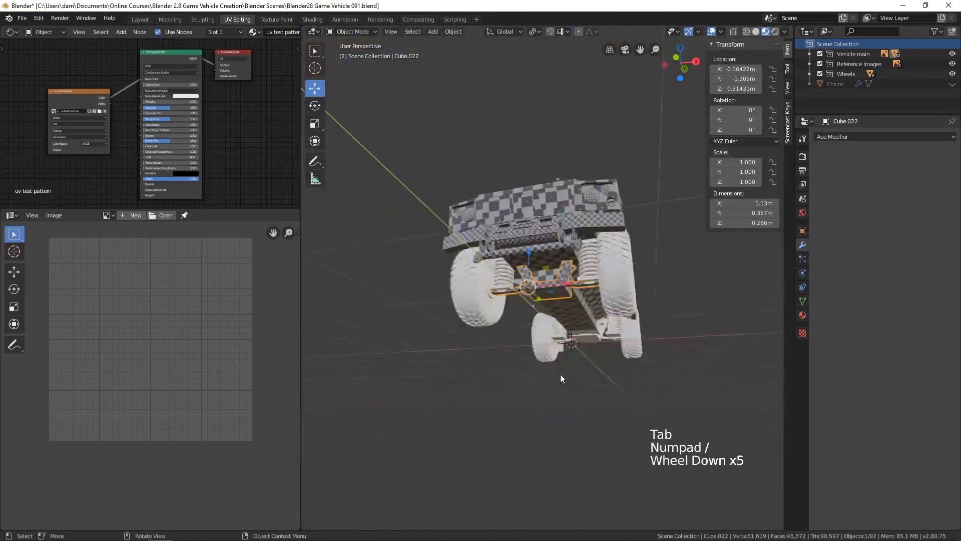
middle_click_drag(560, 373, 621, 328)
scroll(573, 377, "up", 4)
scroll(605, 356, "up", 3)
scroll(620, 329, "down", 2)
left_click(563, 316)
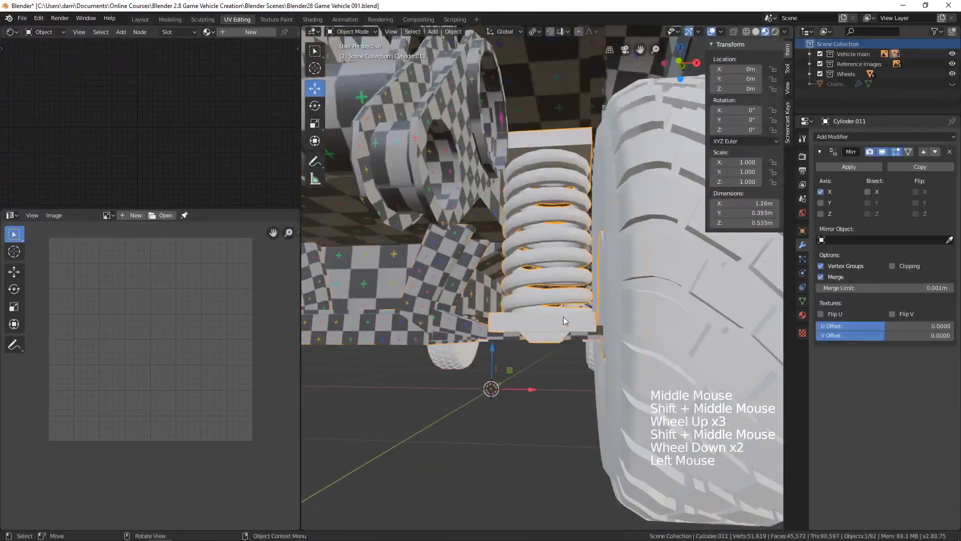
middle_click_drag(563, 316, 595, 395)
key("KP_Divide")
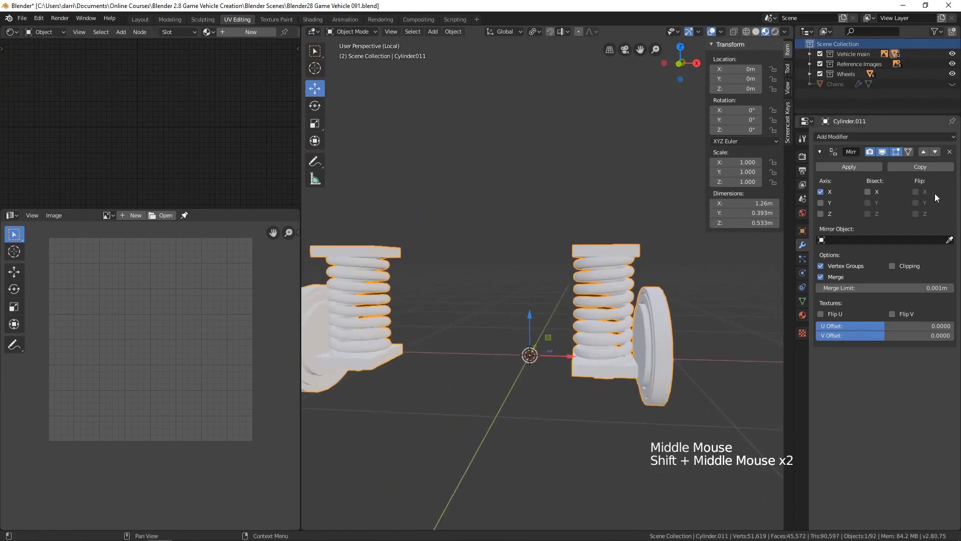
Remove the Mirror modifier from the suspension object and switch the viewport to solid shading.
left_click(949, 153)
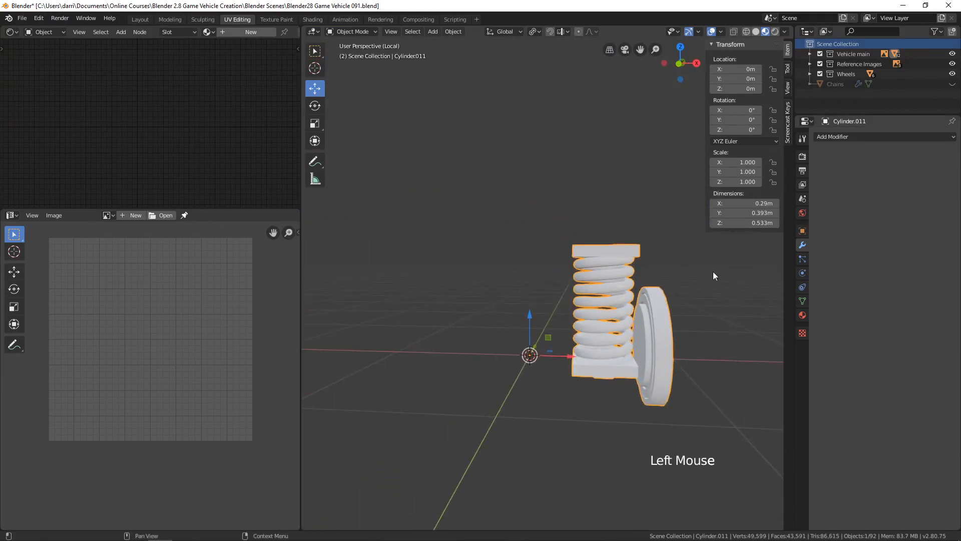
middle_click_drag(712, 271, 686, 274, "shift")
left_click(757, 31)
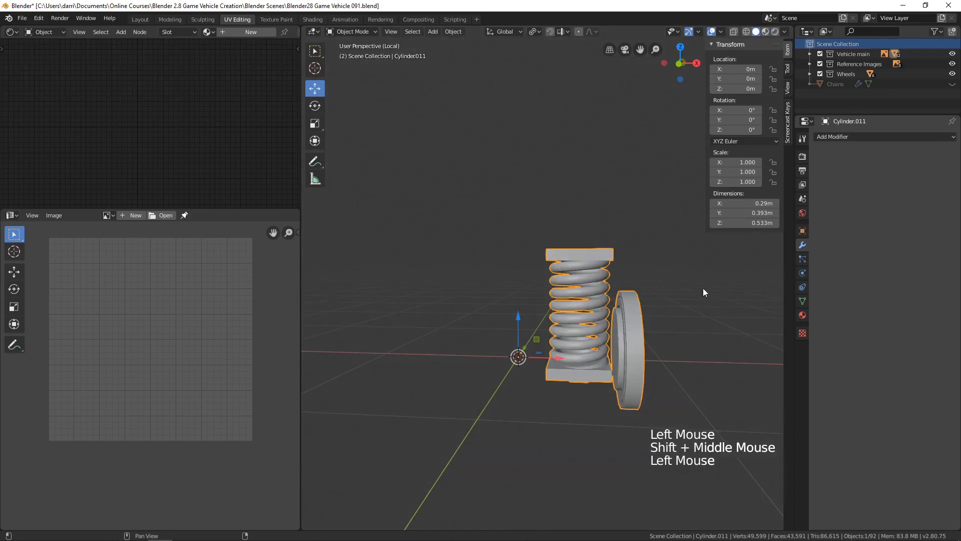
Select only the linked geometry of the round hub disc in Edit Mode and unwrap it.
mouse_move(638, 343)
middle_mouse_down("shift")
mouse_move(626, 312)
mouse_move(620, 329)
mouse_move(674, 329)
mouse_move(575, 318)
mouse_move(636, 330)
middle_mouse_up("shift")
scroll(627, 312, "down", 1, "shift")
key("Tab")
key("alt+a")
scroll(558, 339, "up", 2)
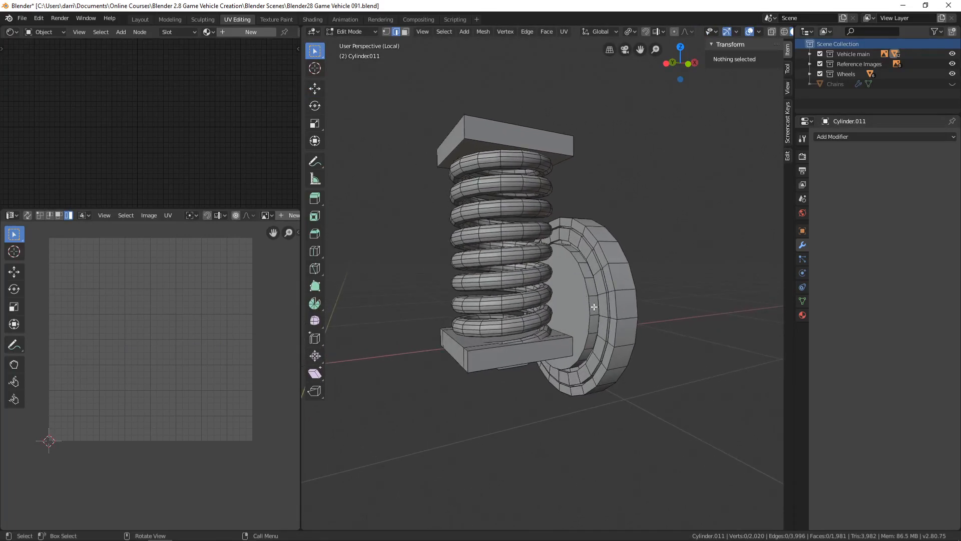
key("Tab")
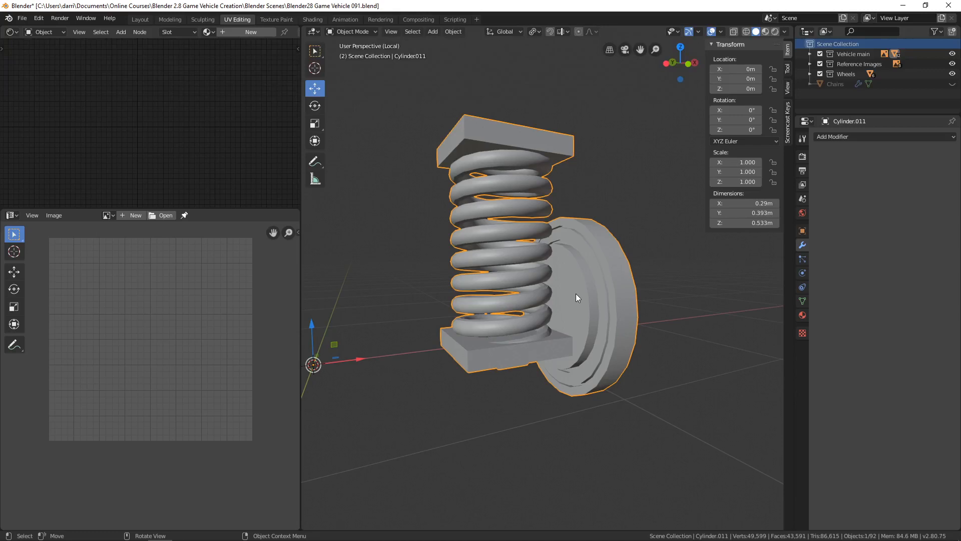
key("Tab")
key("l")
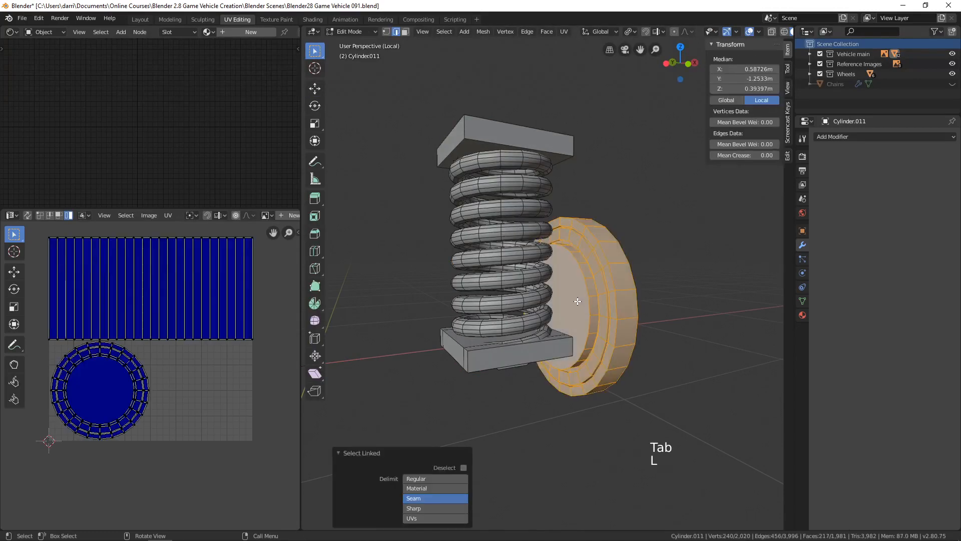
key("u")
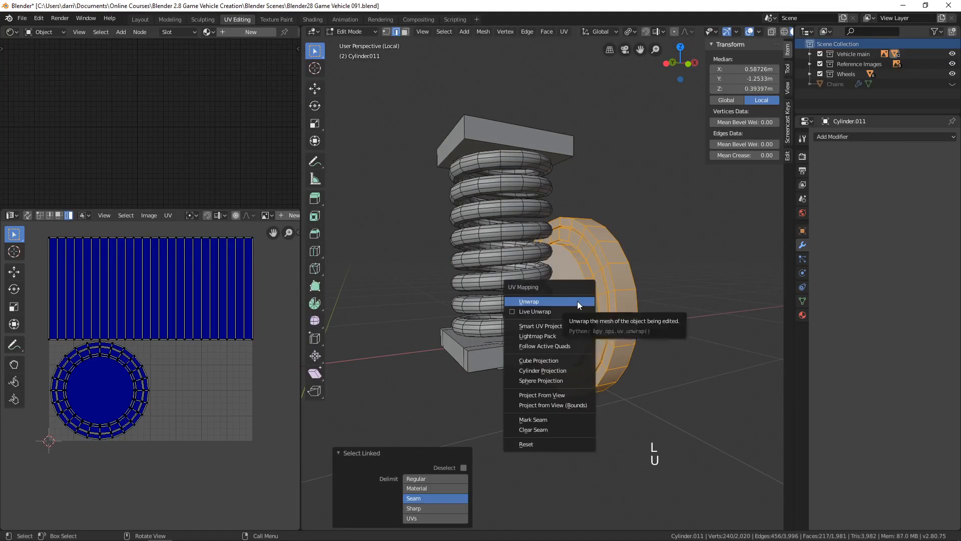
left_click(579, 300)
Change the hub disc's unwrap method to Angle Based and assign the uv test pattern material to the suspension object.
left_click(423, 474)
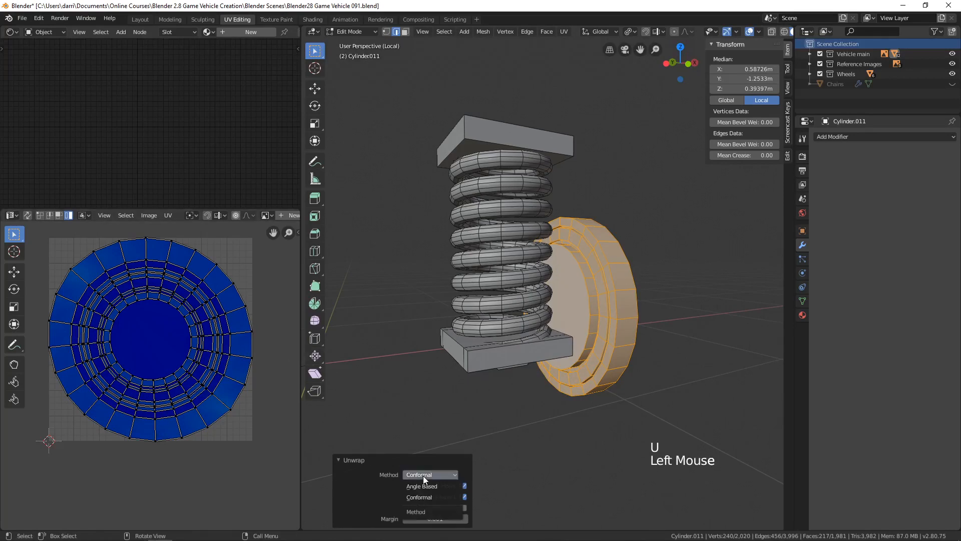
left_click(421, 485)
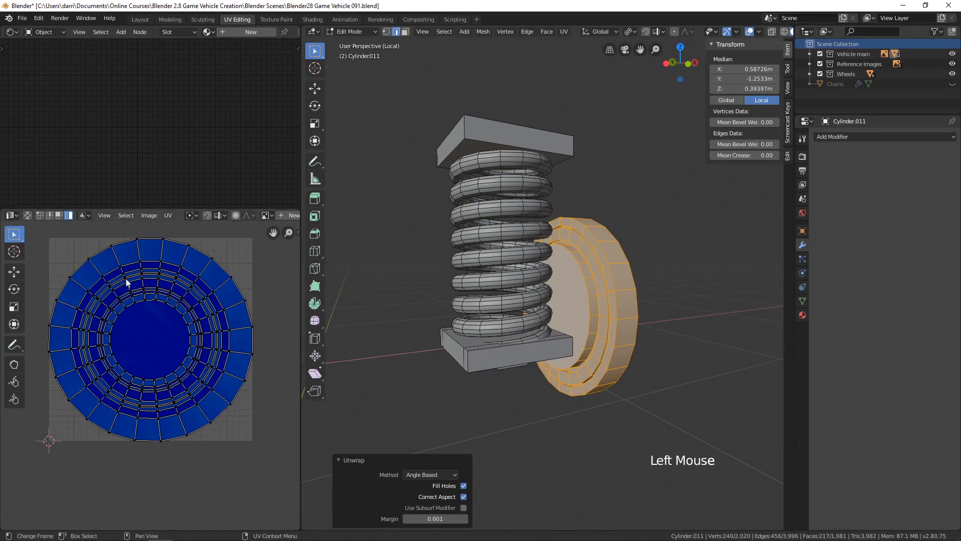
left_click(207, 31)
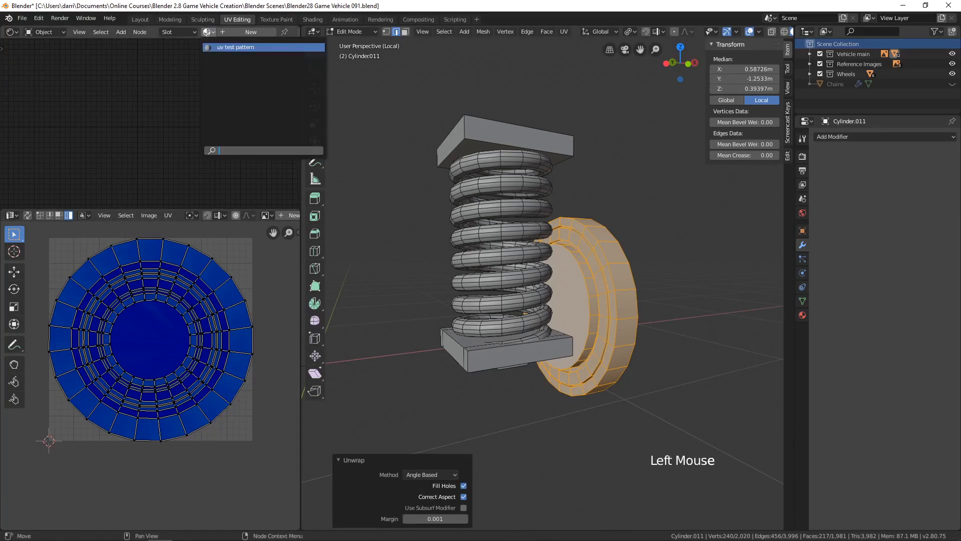
left_click(223, 47)
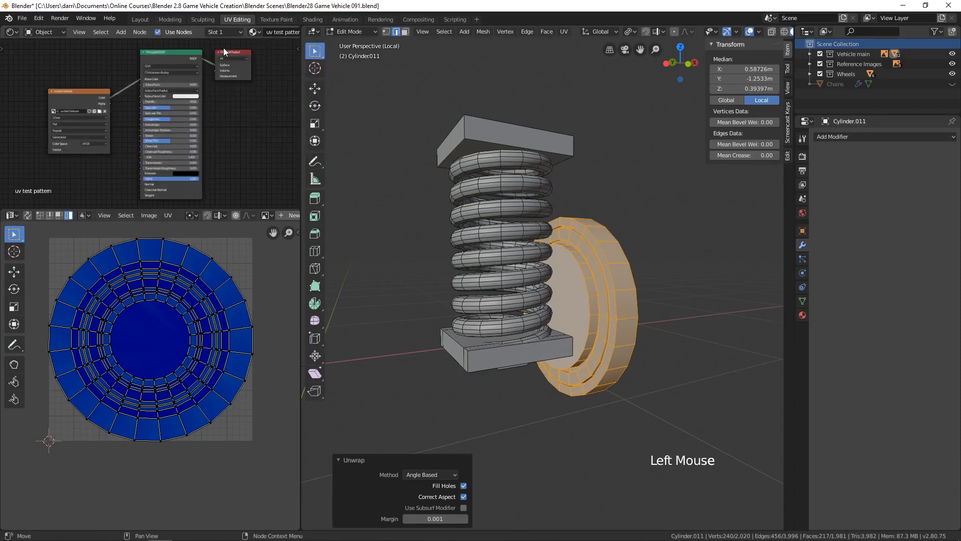
Check the hub disc's checker pattern in material preview, and return the viewport to solid shading.
middle_click_drag(756, 31, 715, 30)
left_click(765, 32)
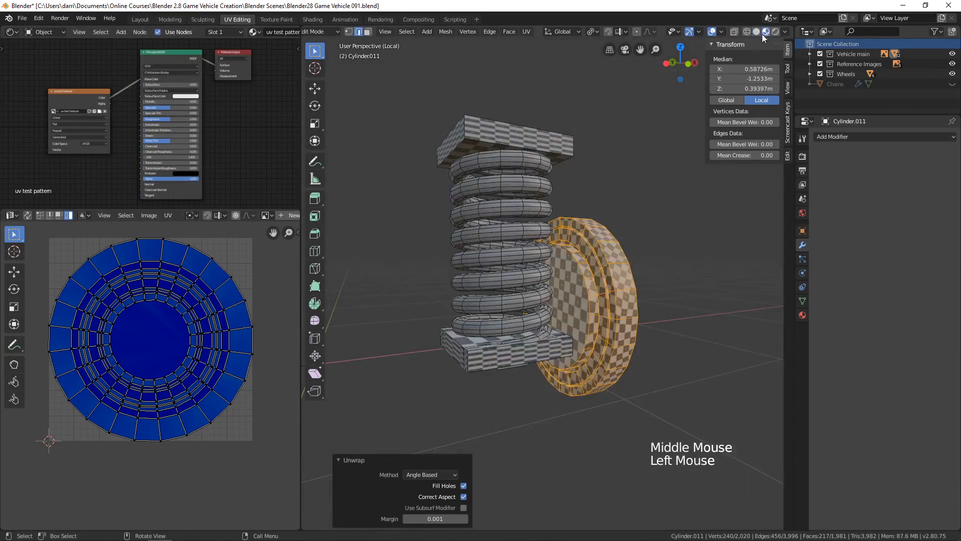
mouse_move(641, 302)
middle_mouse_down()
mouse_move(638, 288)
mouse_move(597, 276)
mouse_move(581, 304)
mouse_move(628, 313)
mouse_move(636, 301)
middle_mouse_up()
left_click(756, 32)
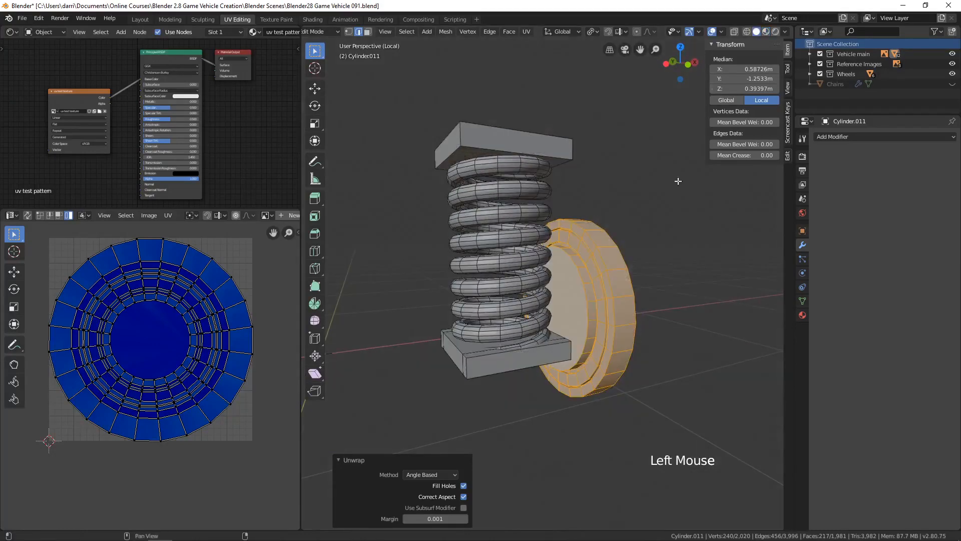
Mark seams along the edges where the two small blocks meet the underside of the spring's lower plate.
mouse_move(677, 180)
middle_mouse_down("shift")
mouse_move(556, 279)
mouse_move(522, 252)
mouse_move(519, 239)
middle_mouse_up("shift")
scroll(555, 279, "up", 2)
key("alt+a")
key("l")
scroll(521, 253, "up", 1)
key("2")
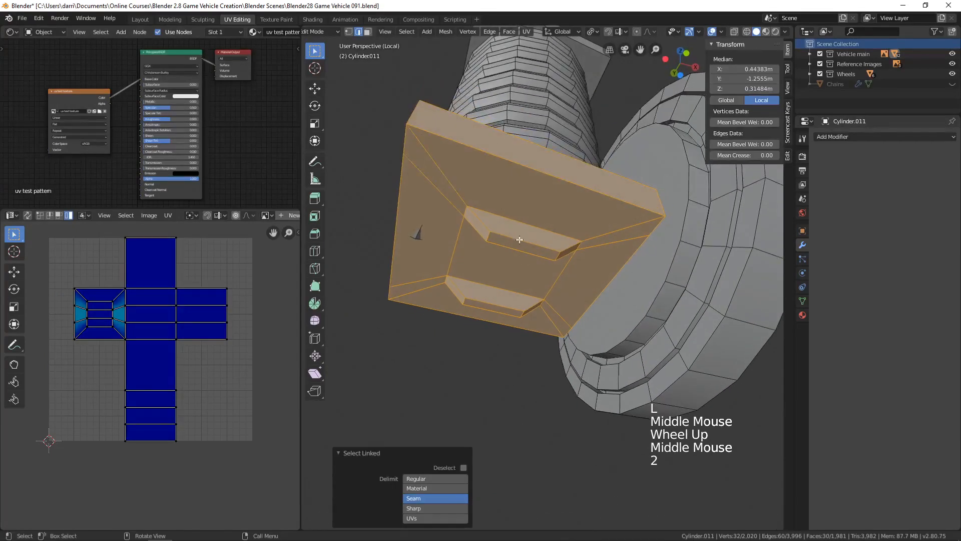
left_click(516, 222, "alt")
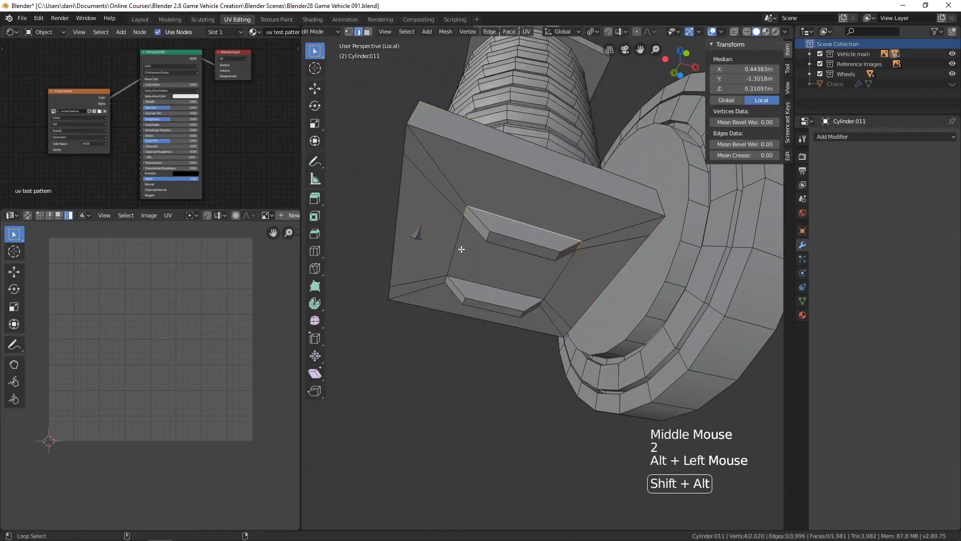
left_click(462, 285, "alt+shift")
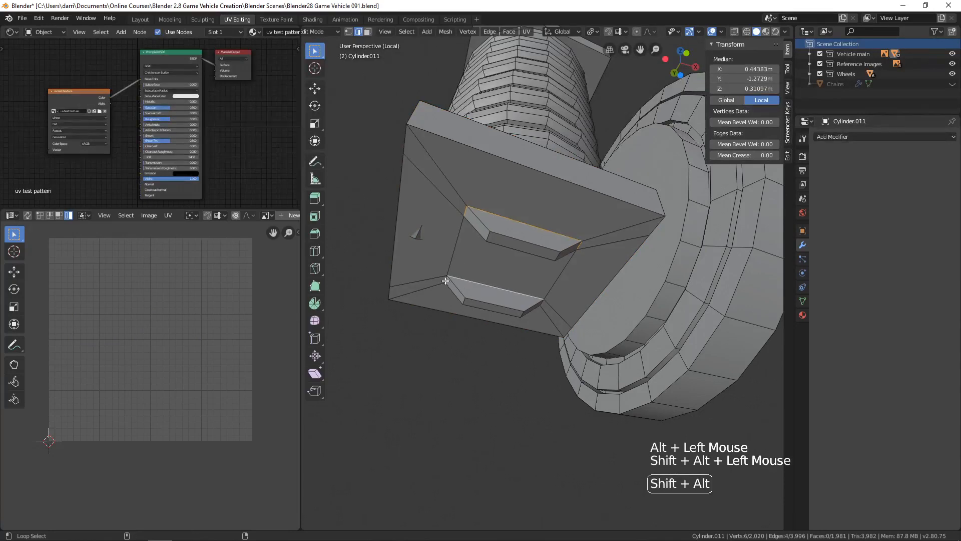
middle_click_drag(583, 260, 540, 294)
left_click(696, 287, "alt+shift")
key("ctrl+e")
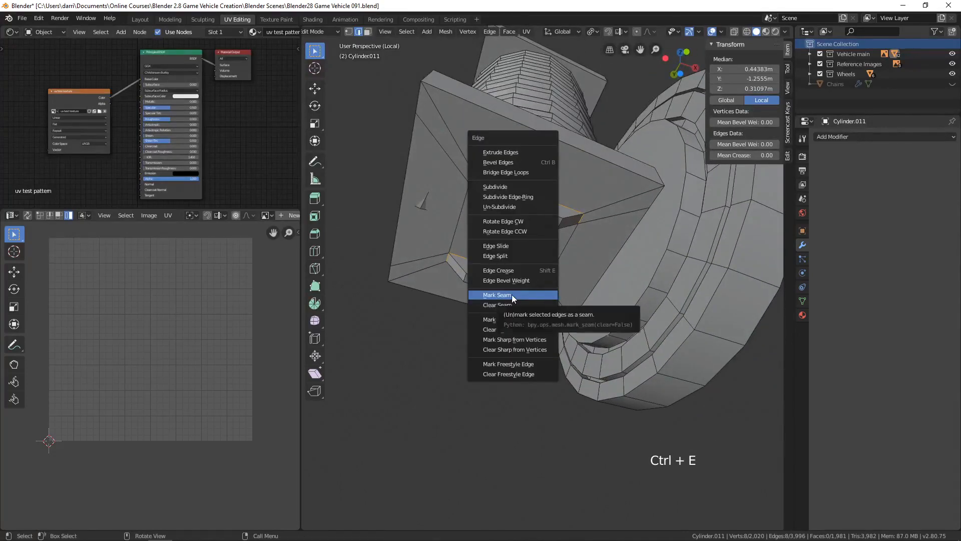
left_click(512, 294)
Mark the slanted end edges of both small blocks under the lower plate as seams.
left_click(495, 270)
left_click(575, 224, "shift")
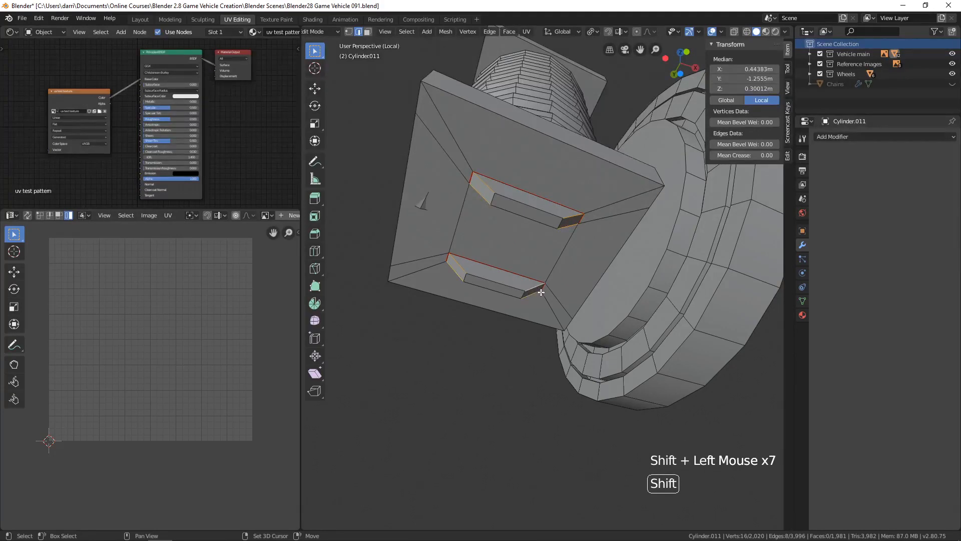
key("ctrl+e")
left_click(512, 293)
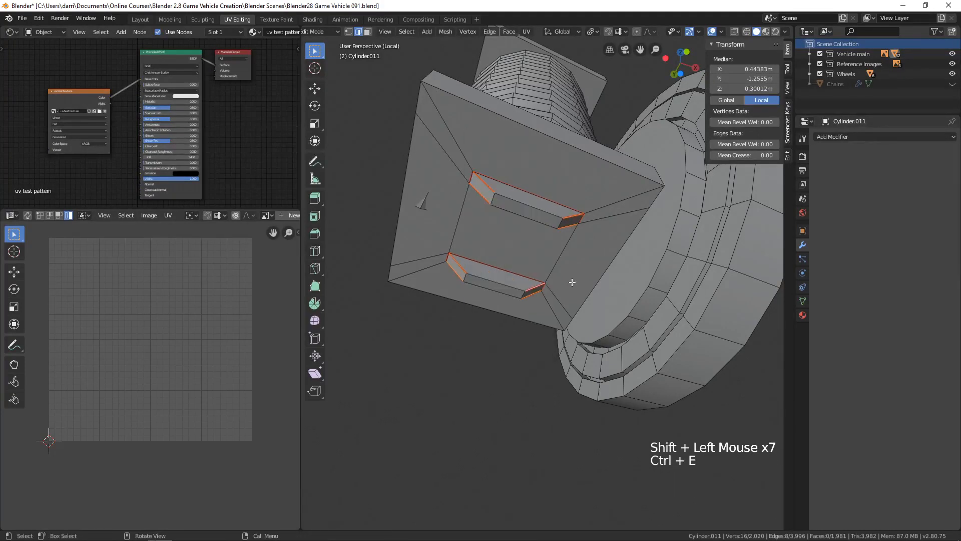
Mark the outer edge loop around the lower plate's underside as a seam.
middle_click_drag(535, 233, 533, 280)
left_click(516, 246, "alt")
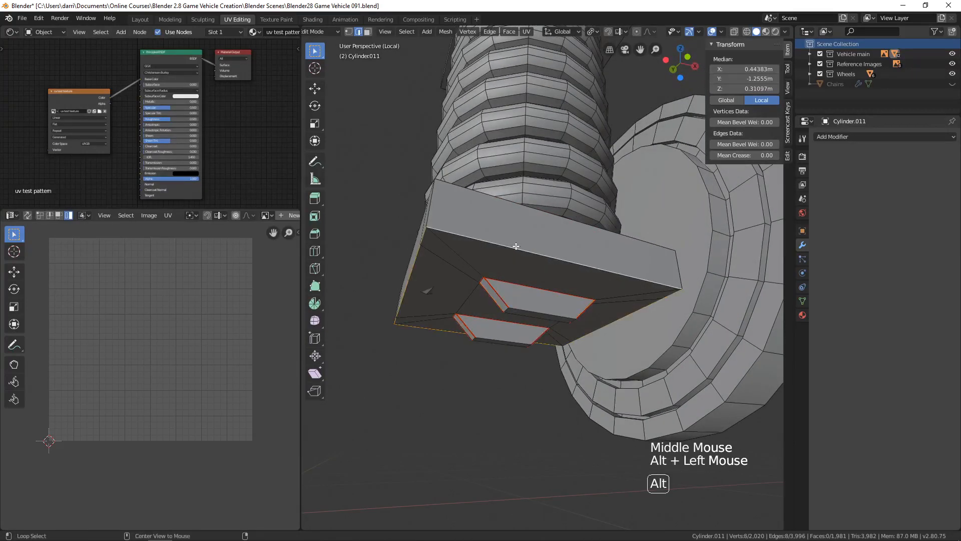
key("ctrl+e")
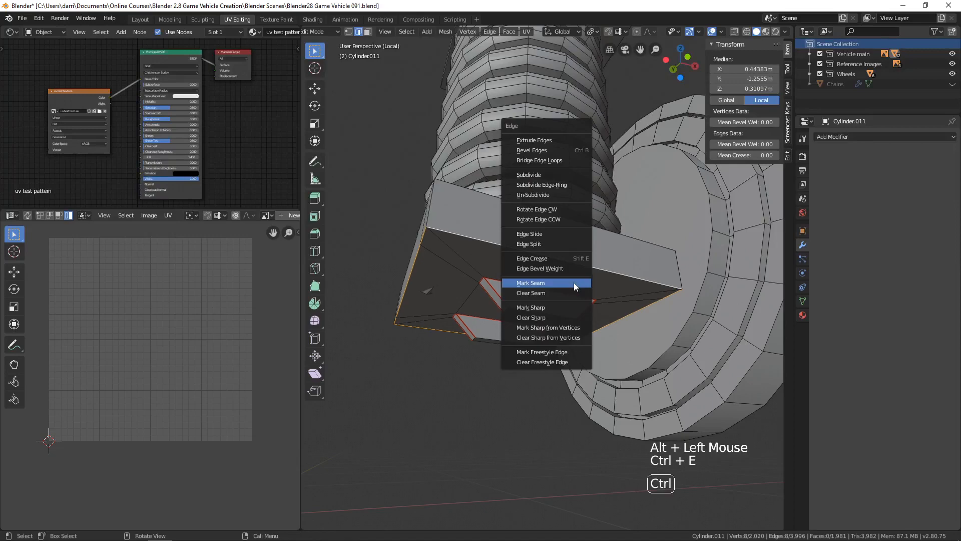
left_click(538, 282)
Mark the four vertical corner edges of the spring's lower plate as seams.
middle_click_drag(482, 243, 548, 347)
left_click(453, 305)
left_click(431, 301, "shift")
left_click(536, 339, "shift")
middle_click_drag(386, 321, 557, 345)
left_click(557, 346, "shift")
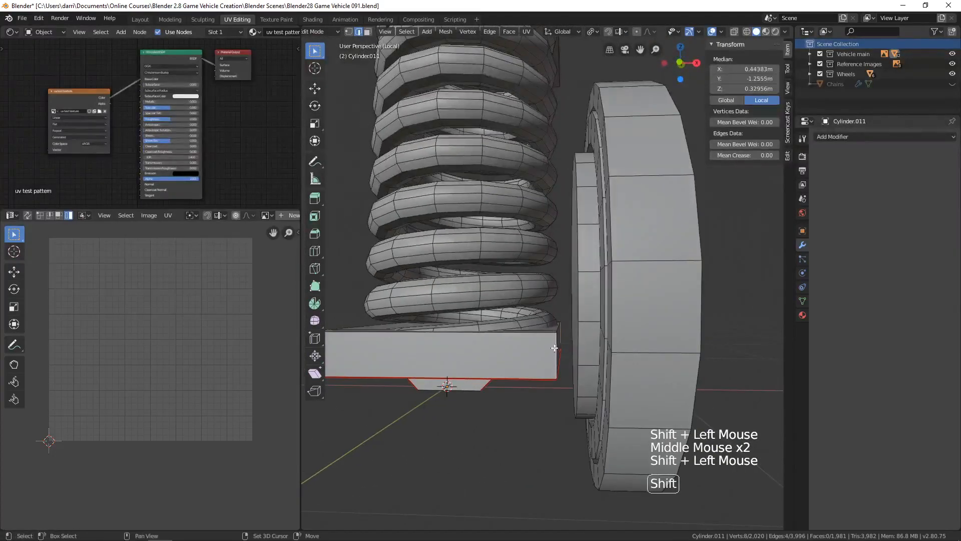
key("ctrl+e")
left_click(529, 349)
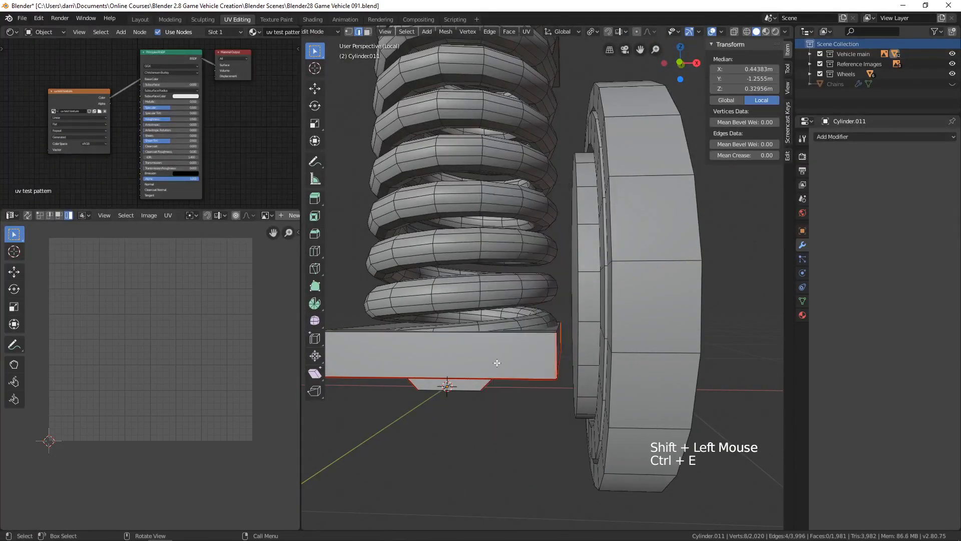
Select the whole lower plate with its small blocks and unwrap it.
key("l")
middle_click_drag(497, 361, 449, 472)
left_click(442, 500, "shift")
scroll(480, 373, "down", 3)
middle_click_drag(480, 373, 549, 360)
key("u")
left_click(542, 360)
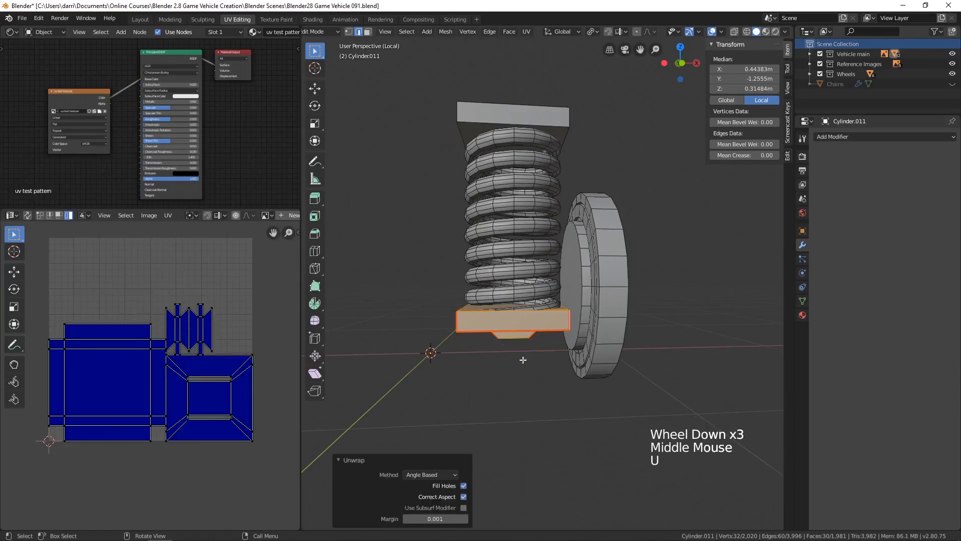
Mark the edge loop around the underside of the spring's upper plate as a seam.
middle_click_drag(505, 280, 515, 235)
scroll(515, 236, "up", 1, "shift")
middle_click_drag(515, 235, 536, 220, "shift")
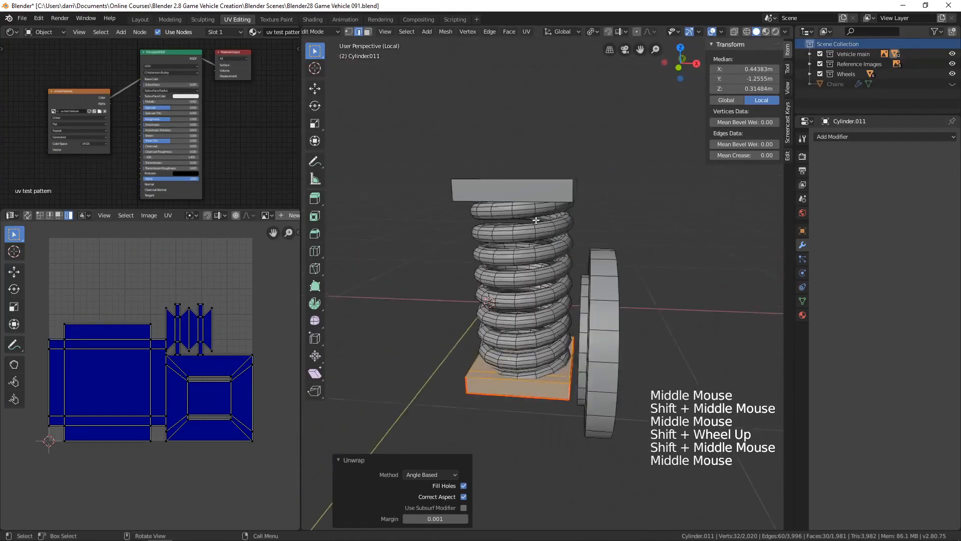
key("2")
left_click(597, 224, "alt")
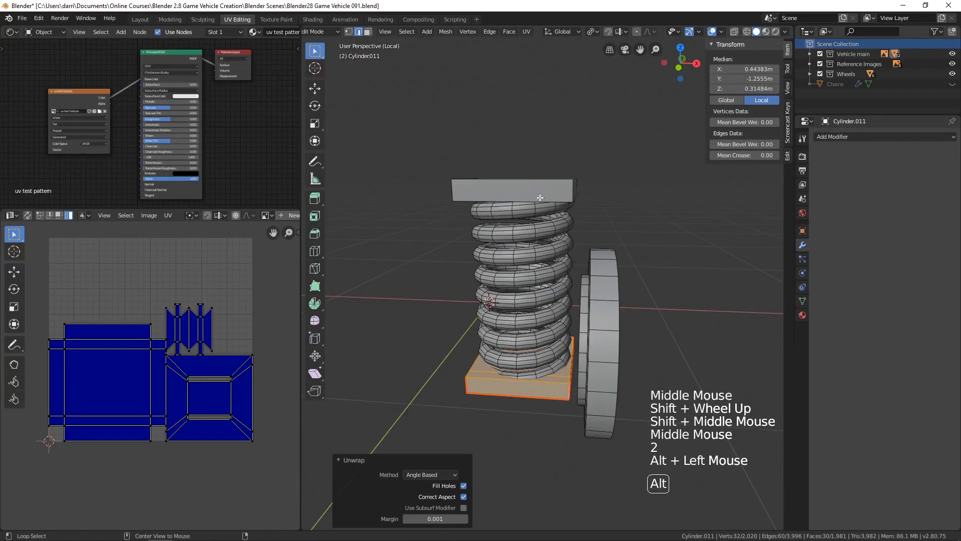
middle_click_drag(597, 224, 515, 229)
left_click(536, 198, "alt+shift")
left_click(555, 193, "alt+shift")
left_click(629, 197, "alt+shift")
key("ctrl+e")
left_click(617, 199)
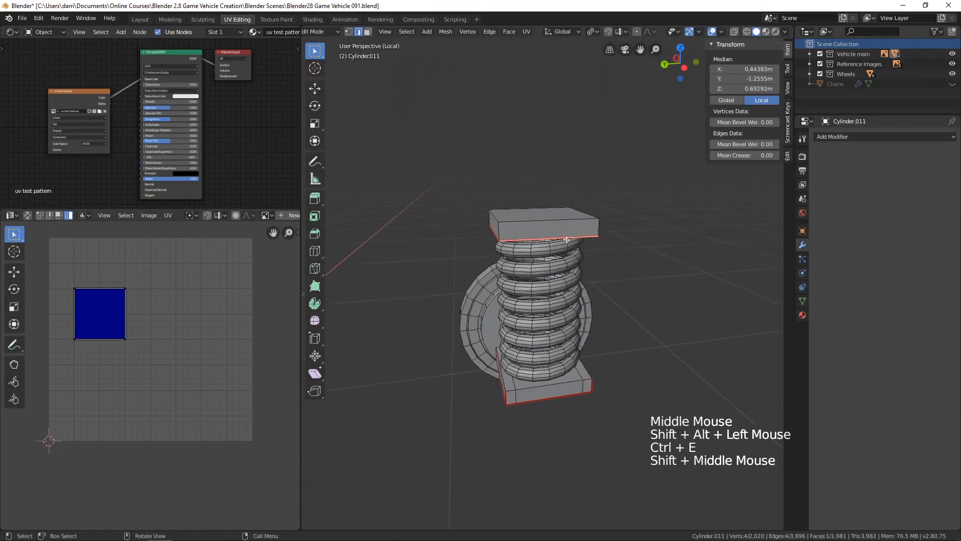
Mark the four vertical corner edges of the spring's upper plate as seams.
scroll(516, 229, "up", 1)
left_click(516, 229)
left_click(612, 219, "shift")
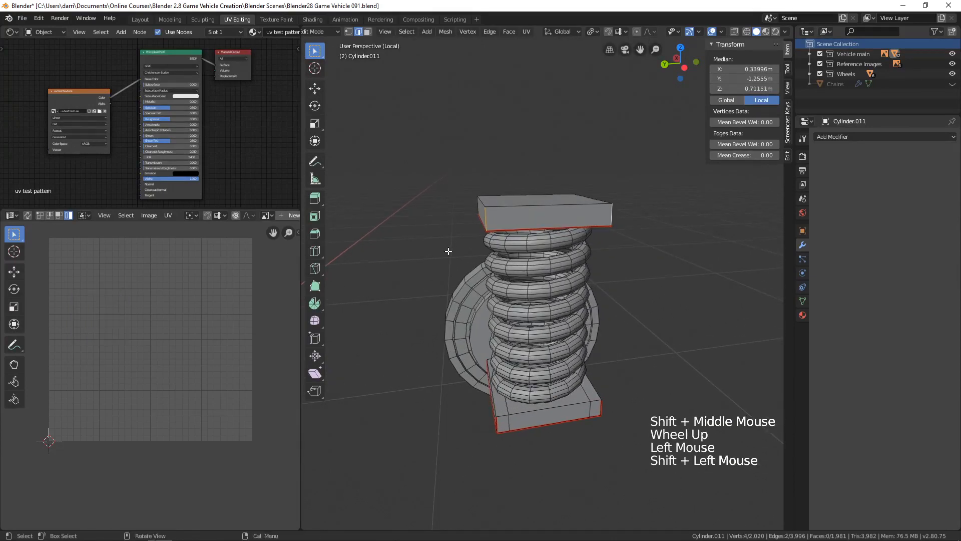
middle_click_drag(612, 219, 607, 257)
left_click(481, 205, "shift")
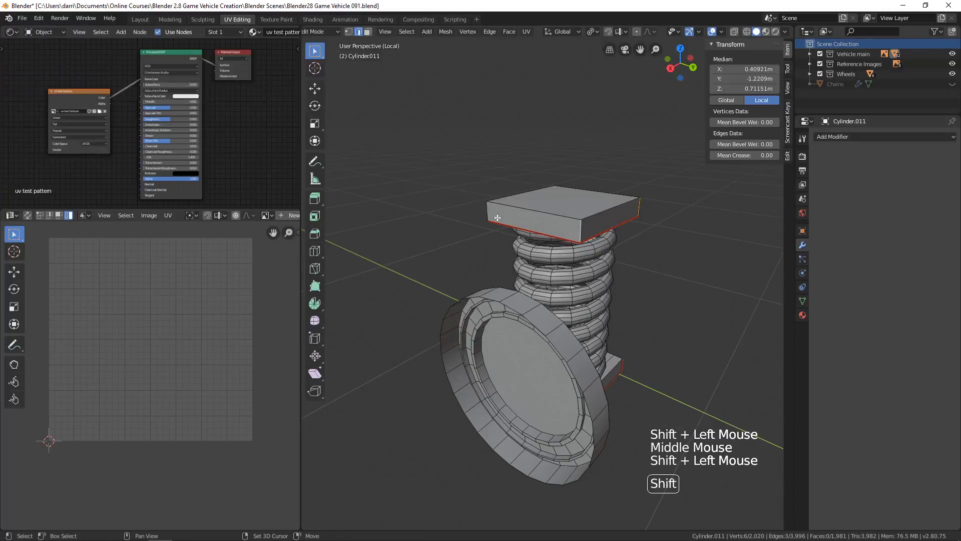
key("ctrl+e")
left_click(489, 217)
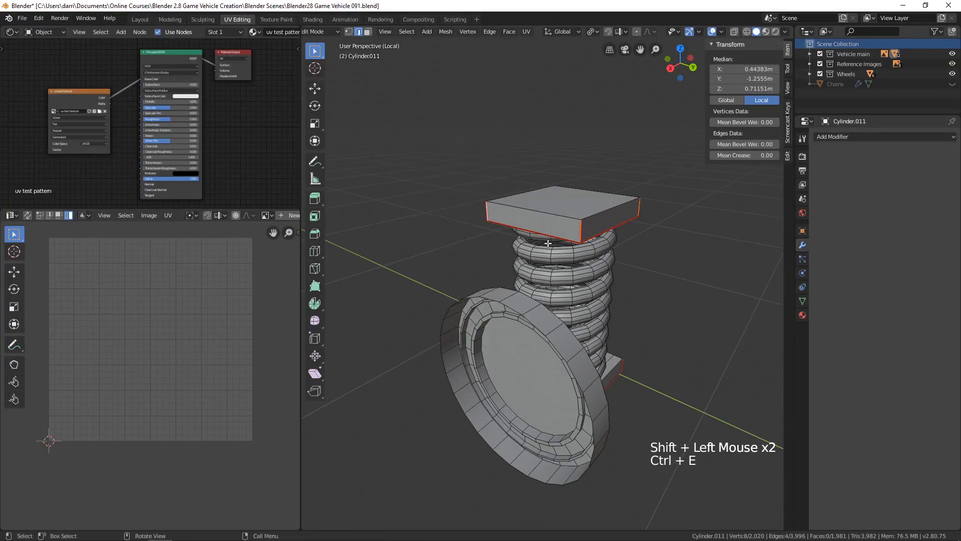
Select the linked geometry of the upper plate and unwrap it.
key("l")
key("u")
left_click(535, 223)
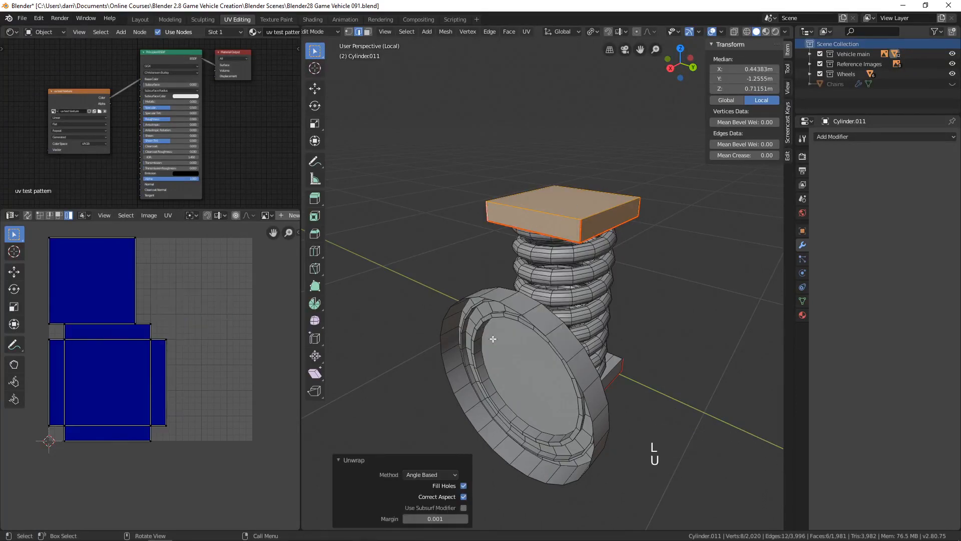
Select only the linked coil spring geometry, hide all other geometry and clear the selection.
middle_click_drag(124, 382, 88, 426)
middle_click_drag(601, 346, 528, 330)
middle_click_drag(675, 320, 591, 336)
middle_click_drag(573, 341, 555, 342, "shift")
key("alt+a")
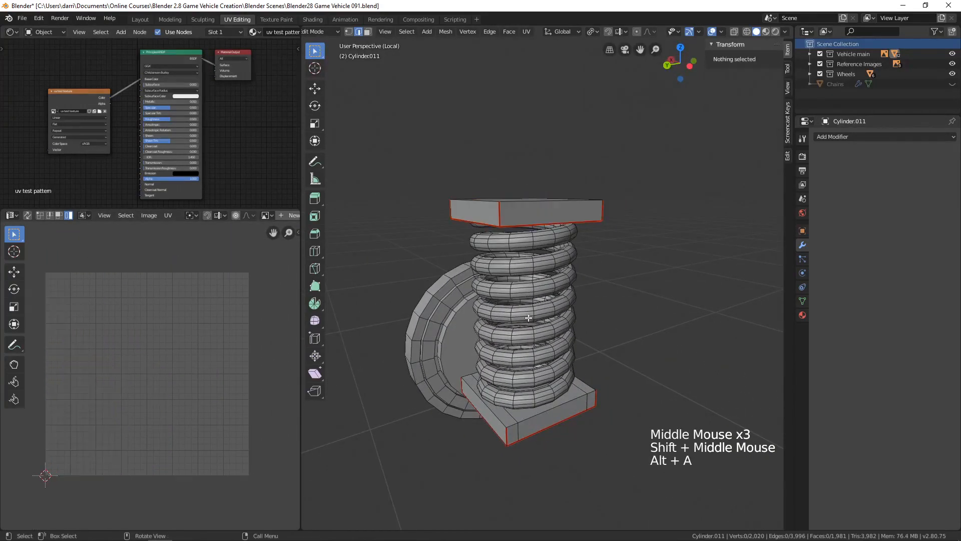
key("l")
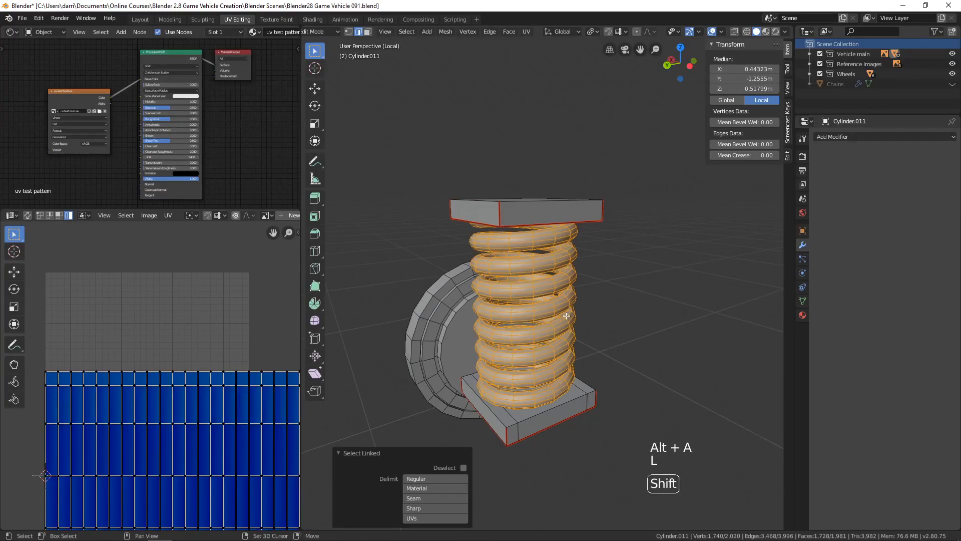
key("shift+h")
middle_click_drag(566, 316, 544, 331)
key("alt+a")
scroll(570, 292, "up", 3)
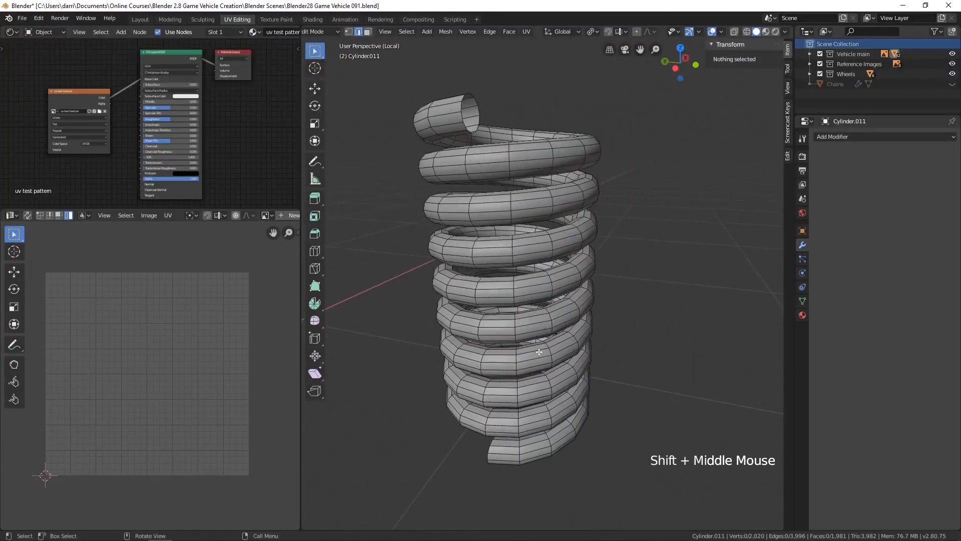
Select one continuous edge loop running along the underside of the coil spring and mark it as a seam.
middle_click_drag(534, 408, 470, 288)
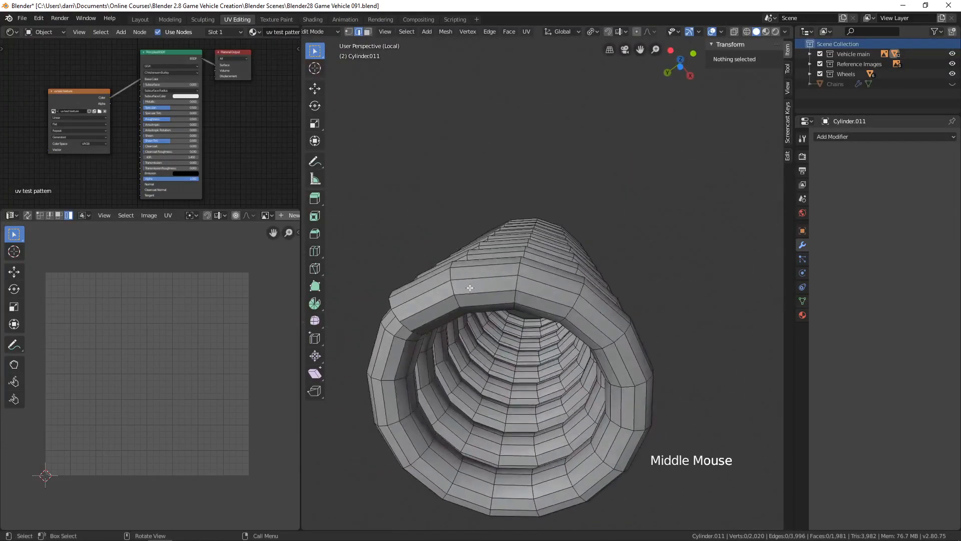
left_click(540, 321, "alt")
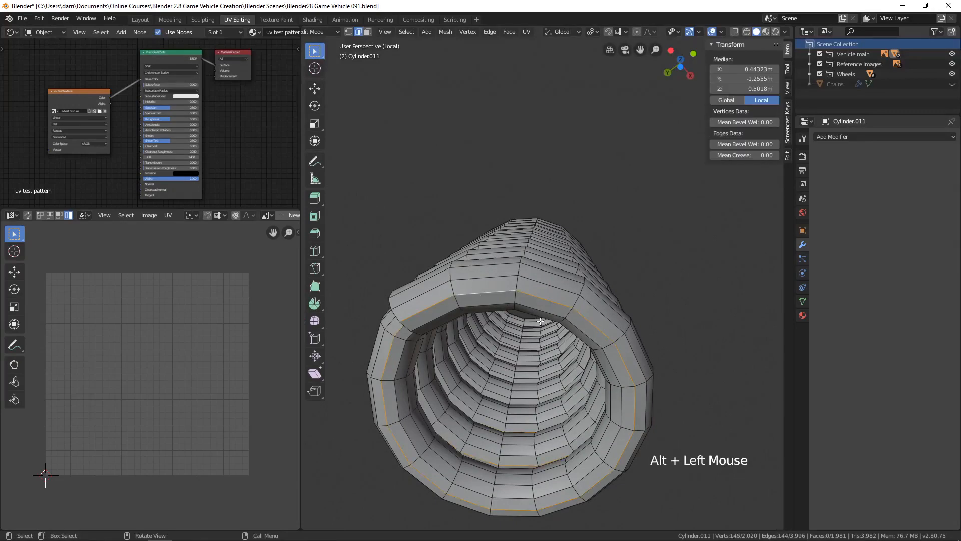
middle_click_drag(540, 321, 508, 120)
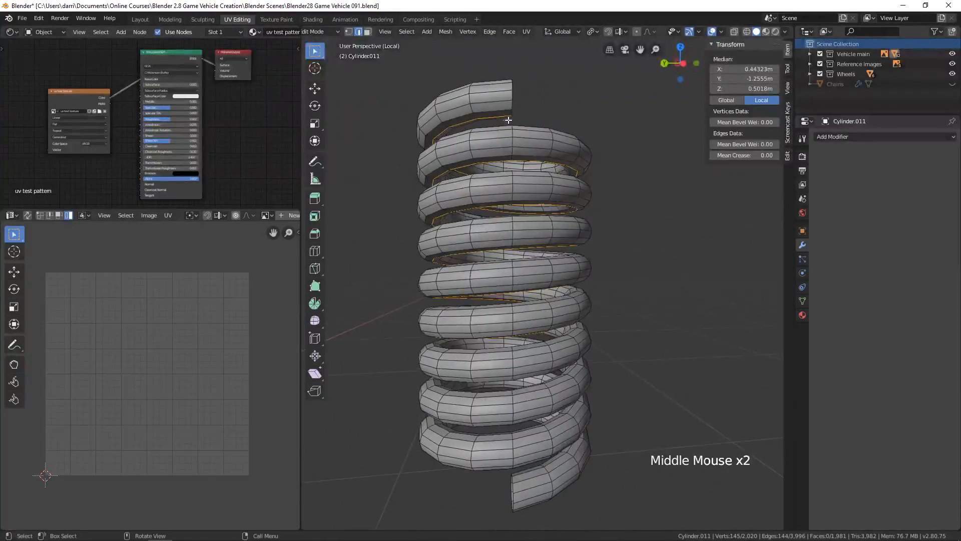
key("ctrl+e")
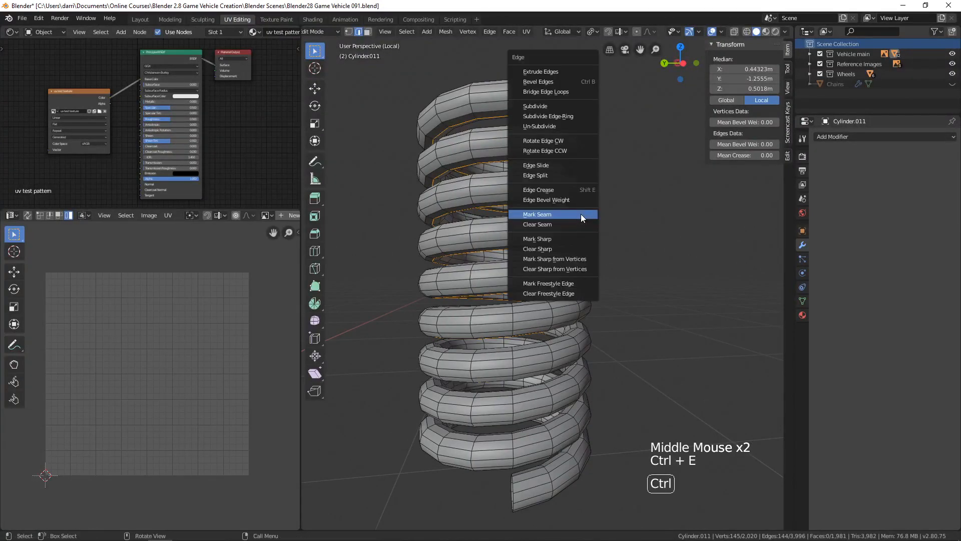
left_click(551, 215)
Select the entire coil spring and unwrap it.
scroll(608, 262, "down", 2)
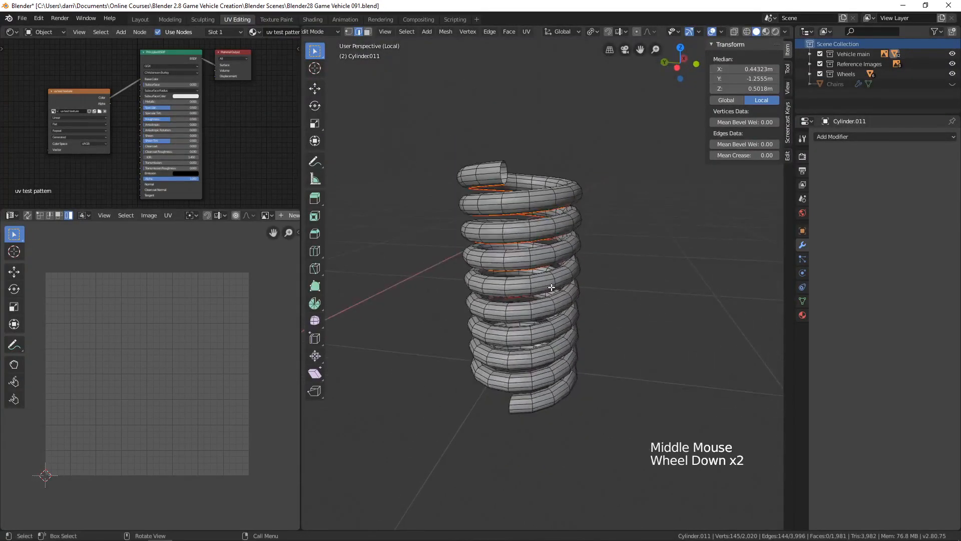
key("a")
key("u")
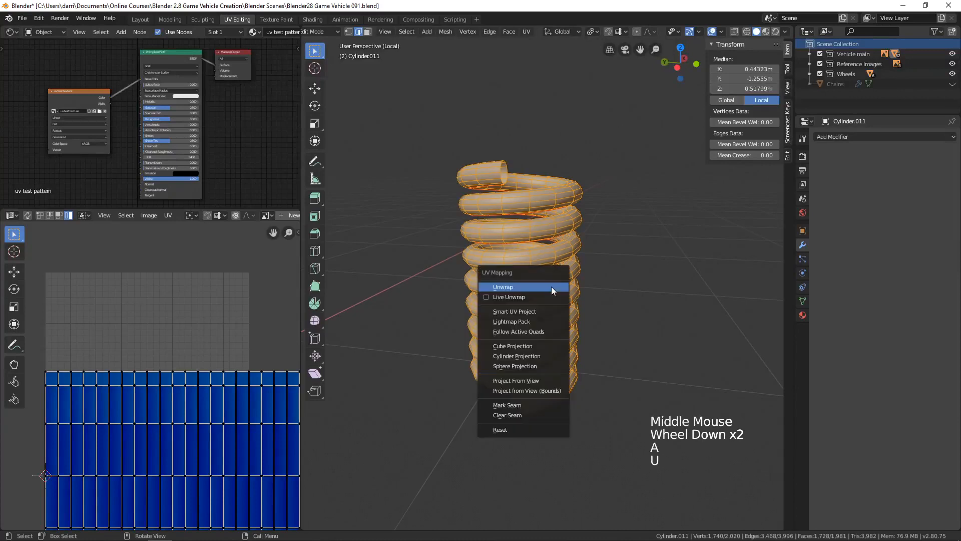
left_click(532, 287)
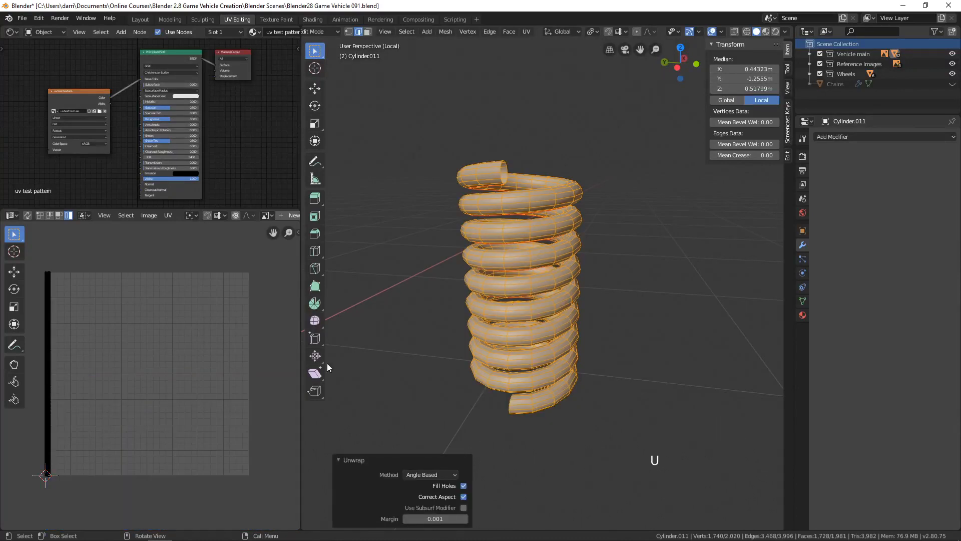
Examine the coil spring's narrow unwrapped strip up close in the UV editor.
scroll(113, 391, "up", 3)
middle_click_drag(113, 391, 206, 390, "shift")
scroll(142, 399, "up", 3)
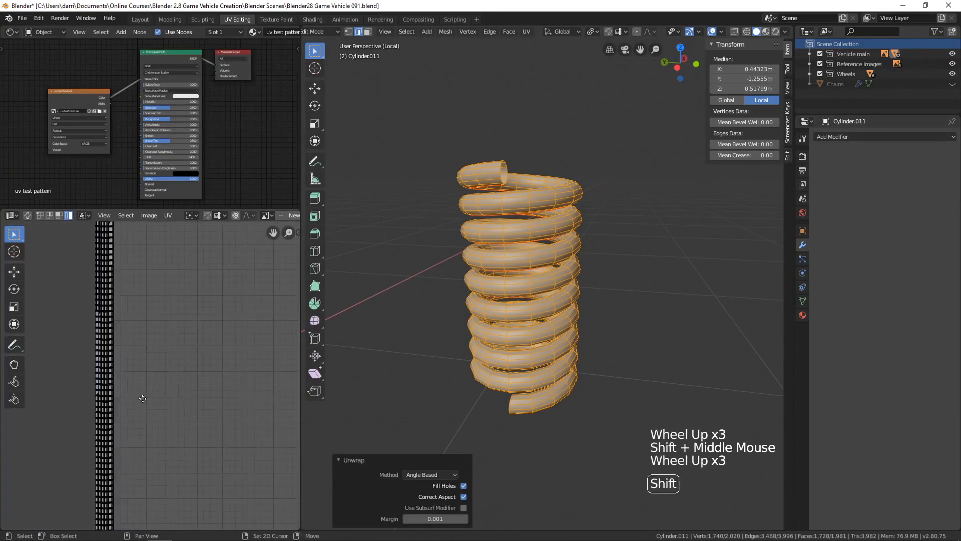
scroll(212, 377, "up", 3)
middle_click_drag(143, 398, 190, 380, "shift")
scroll(212, 378, "up", 1)
scroll(206, 404, "up", 2)
scroll(208, 382, "down", 6)
scroll(205, 380, "down", 4)
scroll(180, 384, "down", 2)
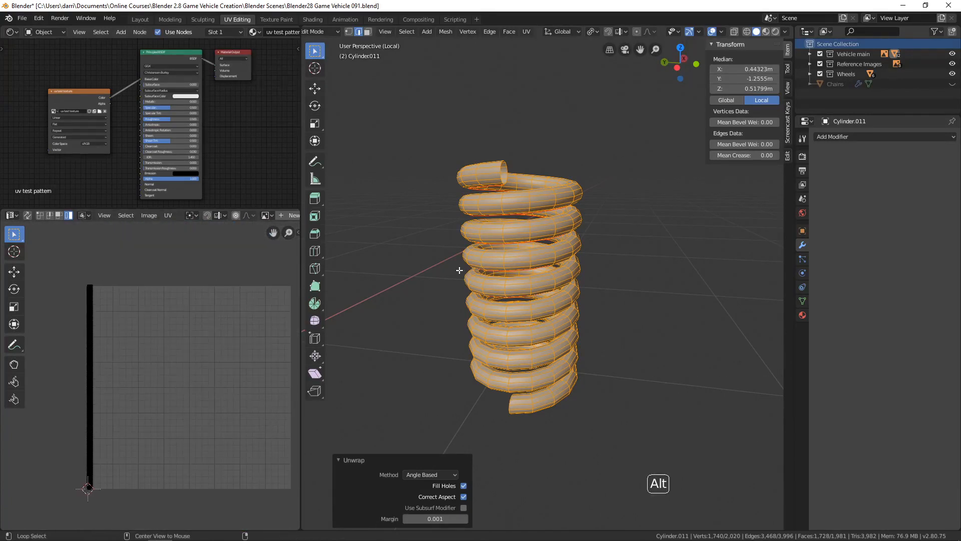
Reveal the hidden suspension geometry, switch to material preview shading and return to Object Mode to inspect the checker pattern.
key("alt+h")
scroll(459, 270, "down", 4)
scroll(519, 289, "up", 2)
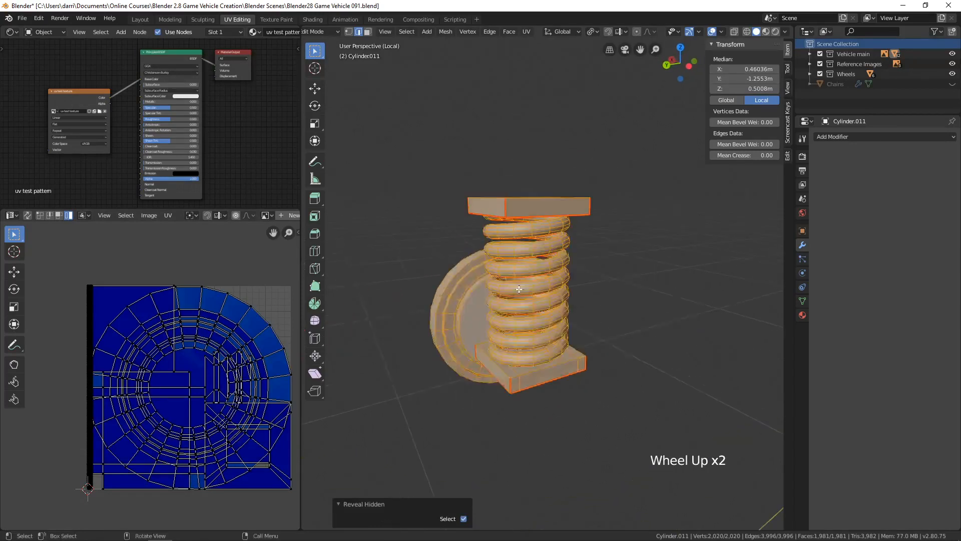
left_click(765, 33)
scroll(509, 308, "up", 2)
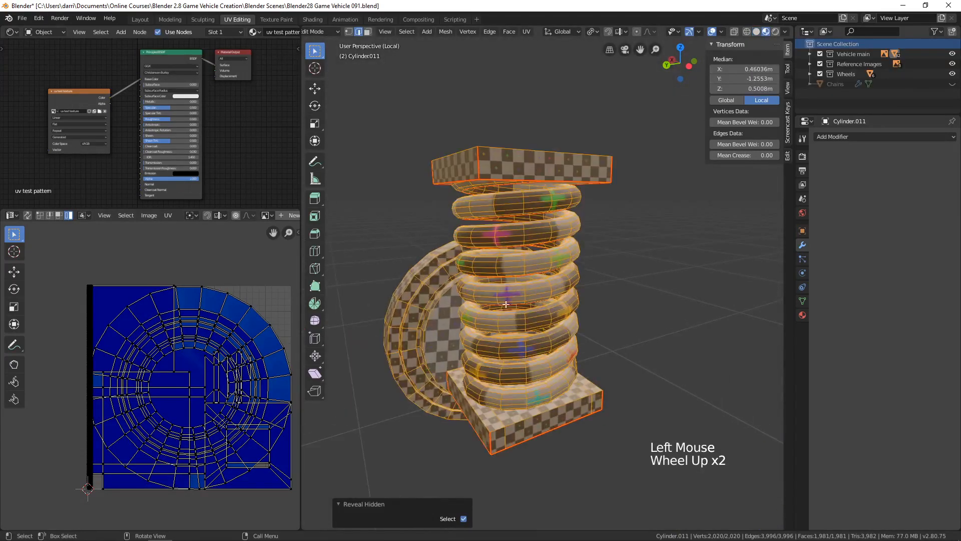
key("alt+a")
key("Tab")
middle_click_drag(514, 310, 542, 236)
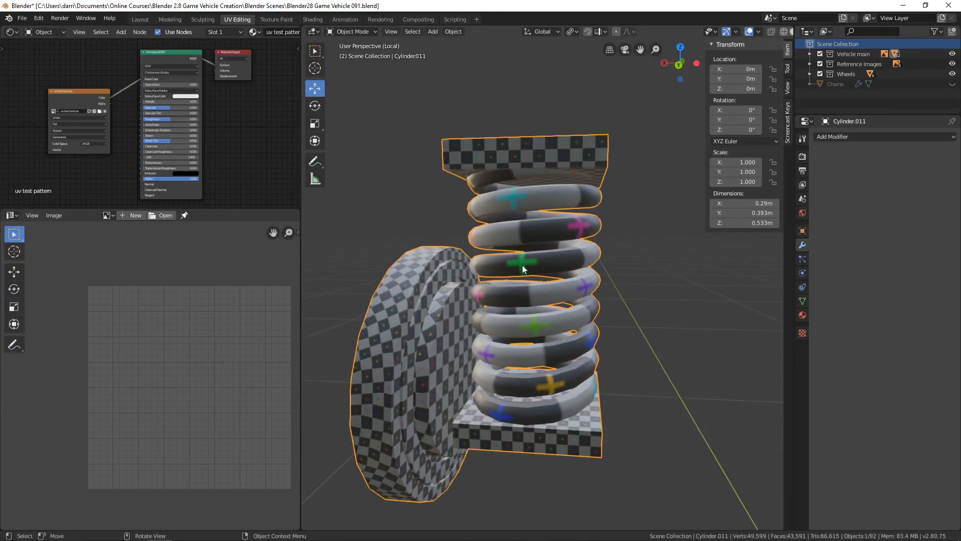
Select the whole coil spring in Edit Mode and scale its UV strip up by about 8.66.
scroll(555, 305, "down", 3)
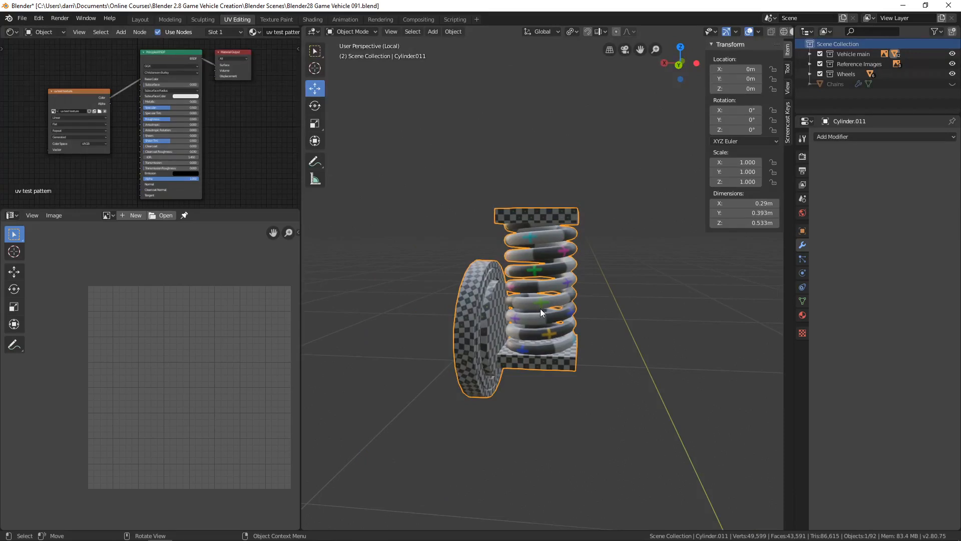
middle_click_drag(557, 305, 533, 304)
scroll(525, 290, "up", 2)
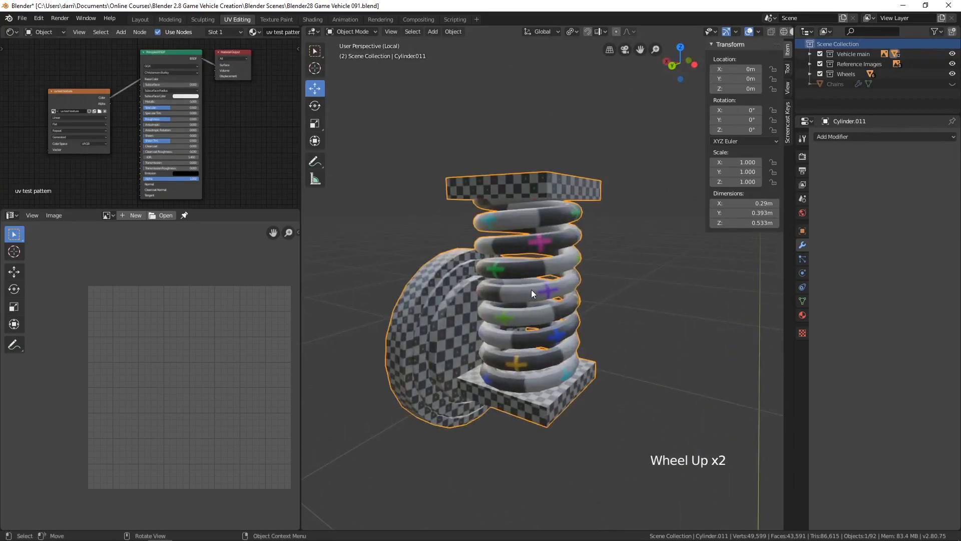
key("Tab")
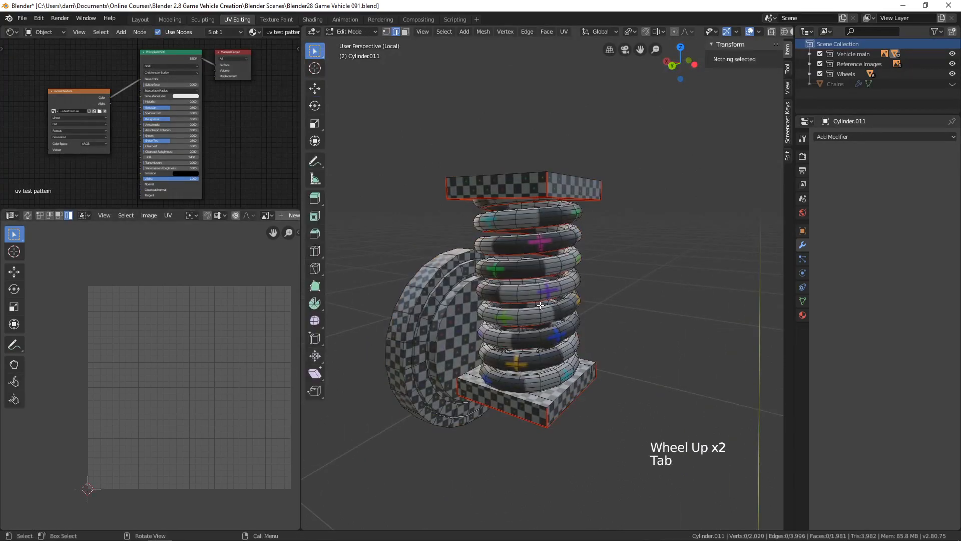
key("l")
key("a")
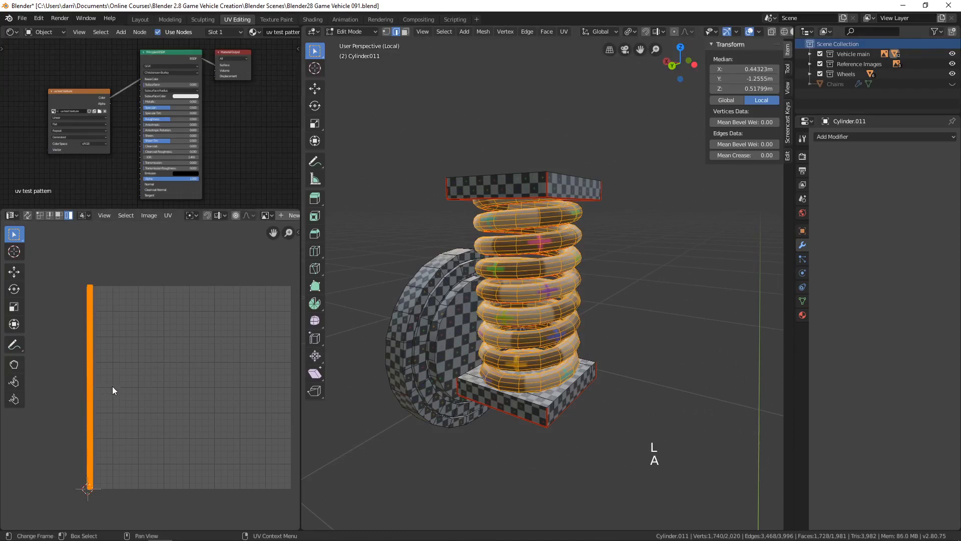
key("s")
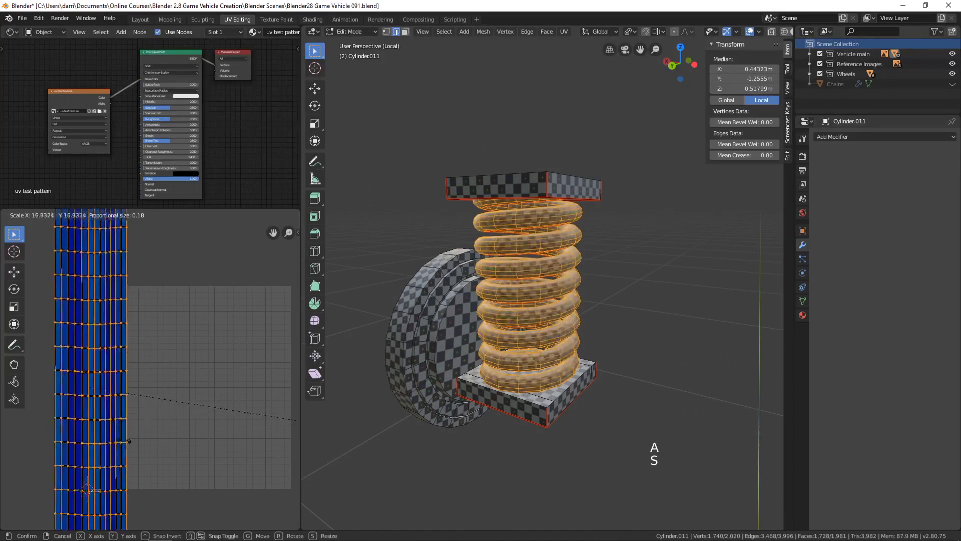
left_click(251, 439)
scroll(531, 350, "up", 3)
middle_click_drag(515, 368, 535, 346, "shift")
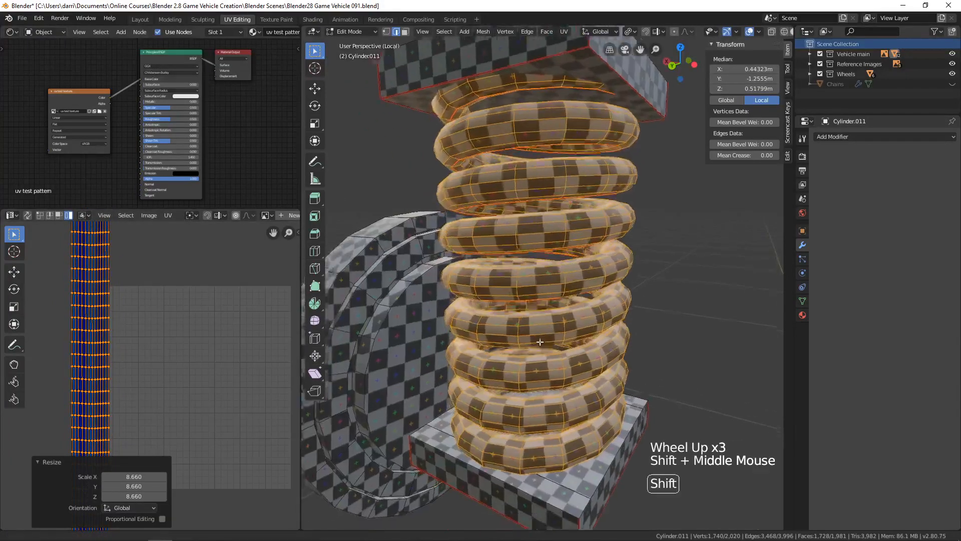
scroll(536, 346, "down", 3)
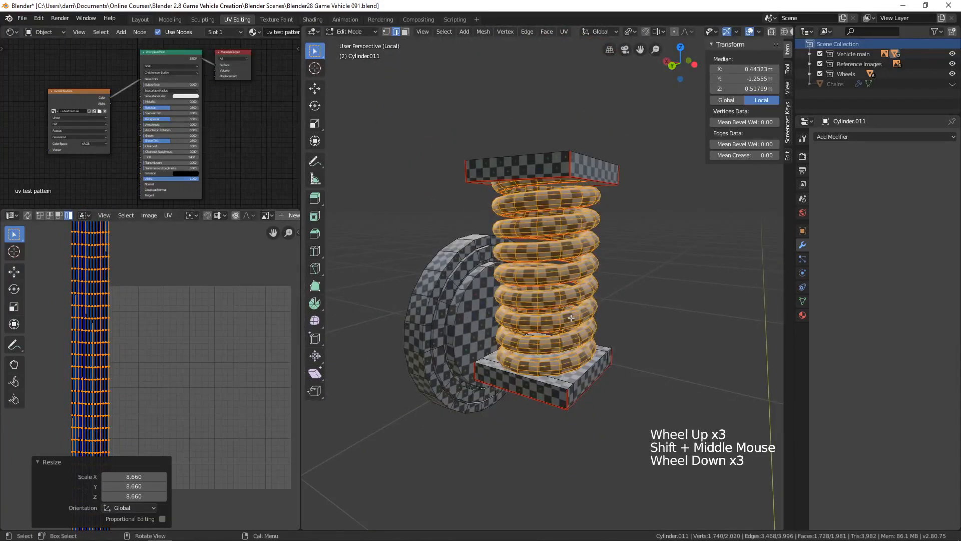
Select the entire suspension mesh with all its UV islands, average the islands' scale and pack them.
scroll(194, 381, "down", 3)
middle_click_drag(190, 376, 197, 335, "shift")
key("a")
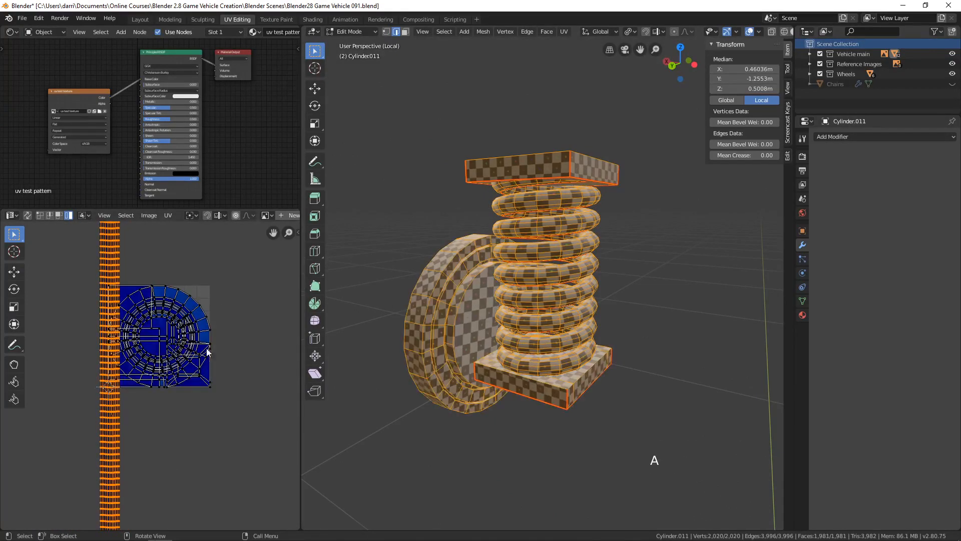
key("a")
middle_click_drag(178, 359, 210, 343, "shift")
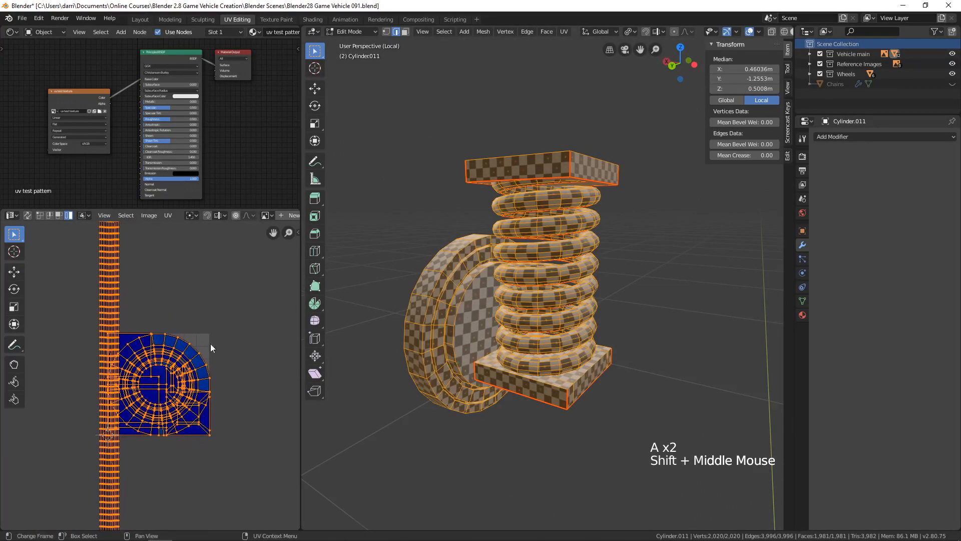
left_click(168, 216)
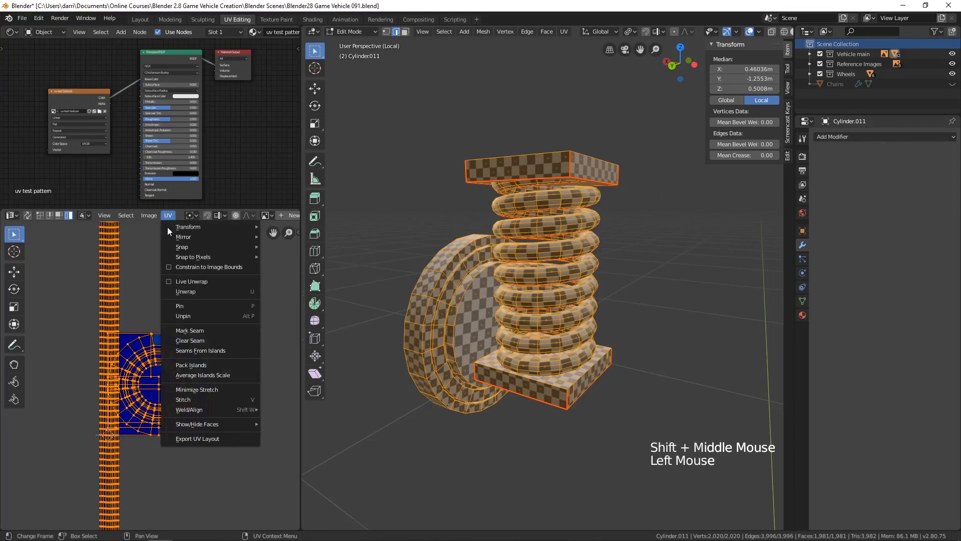
left_click(183, 375)
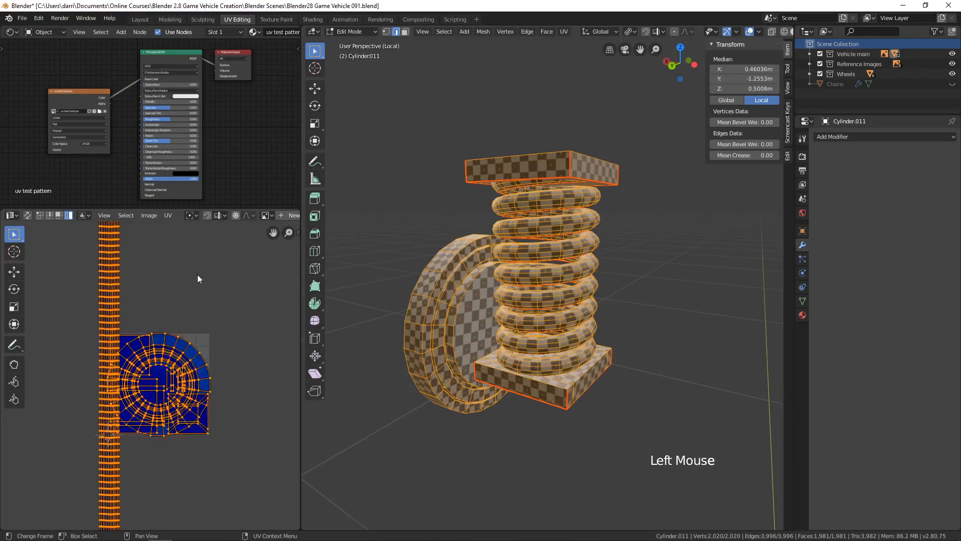
left_click(168, 216)
left_click(194, 374)
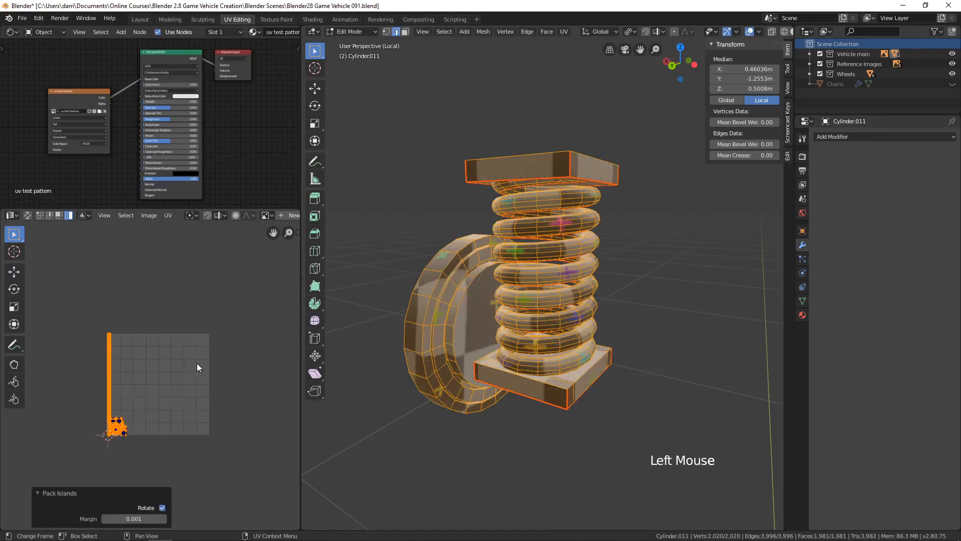
Examine the checker size on the suspension part and its packed islands up close in the UV editor.
key("alt+a")
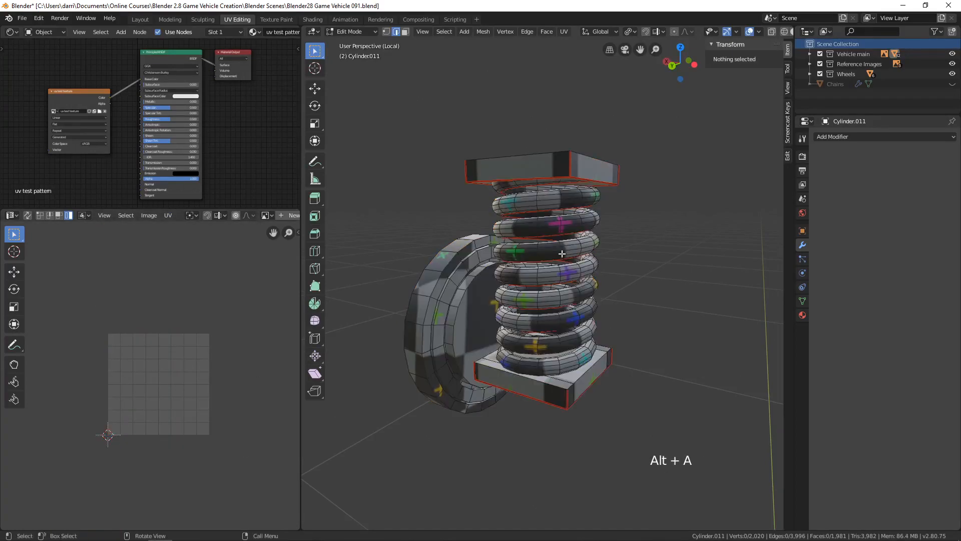
middle_click_drag(606, 388, 625, 393)
key("a")
middle_click_drag(118, 466, 169, 408, "shift")
scroll(158, 368, "up", 7)
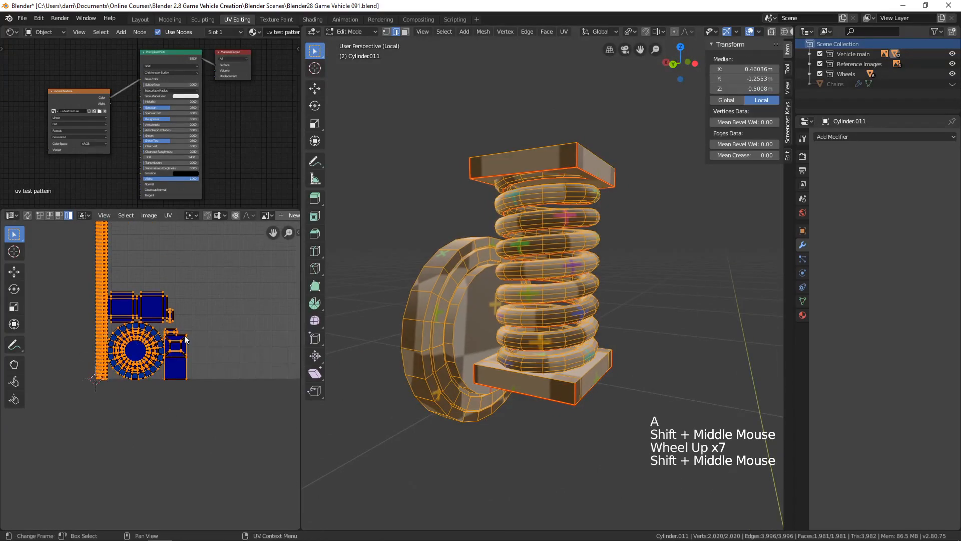
scroll(182, 336, "down", 4)
middle_click_drag(181, 337, 180, 375, "shift")
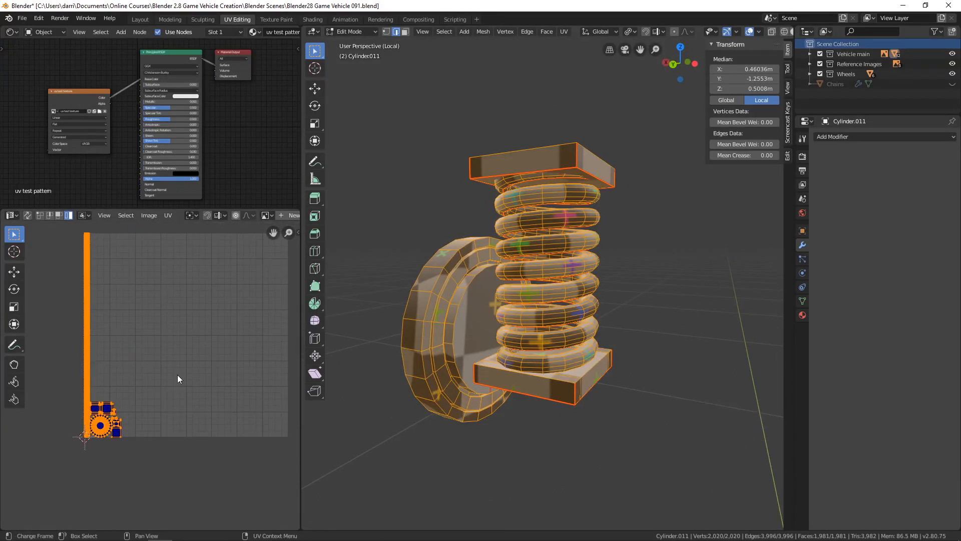
Select one edge loop around the coil's tube about midway up the spring and mark it as a seam.
middle_click_drag(551, 301, 541, 332)
scroll(583, 294, "up", 2)
scroll(576, 346, "up", 1)
key("2")
middle_click_drag(541, 331, 502, 345)
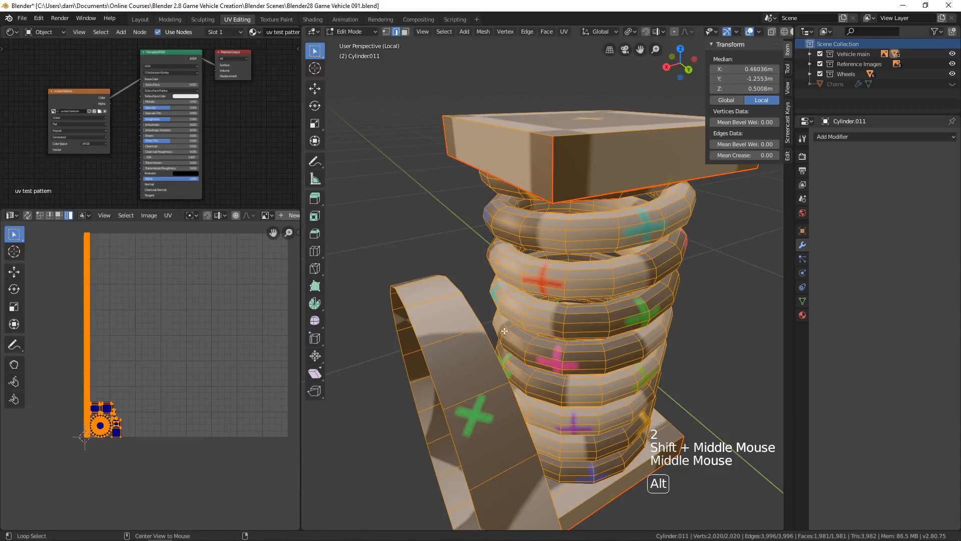
left_click(500, 161, "alt")
key("ctrl+e")
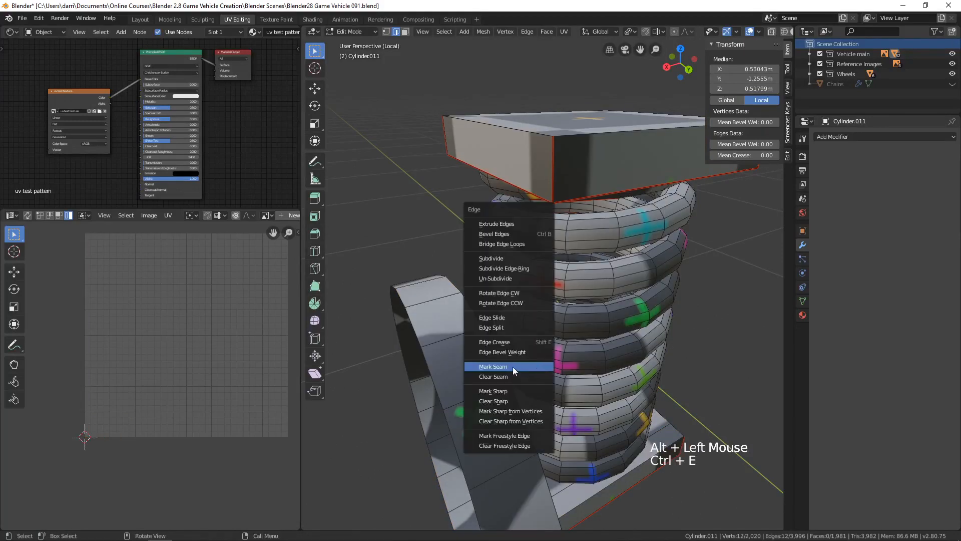
left_click(513, 366)
scroll(515, 365, "down", 3)
mouse_move(589, 353)
middle_mouse_down()
mouse_move(607, 341)
mouse_move(583, 338)
middle_mouse_up()
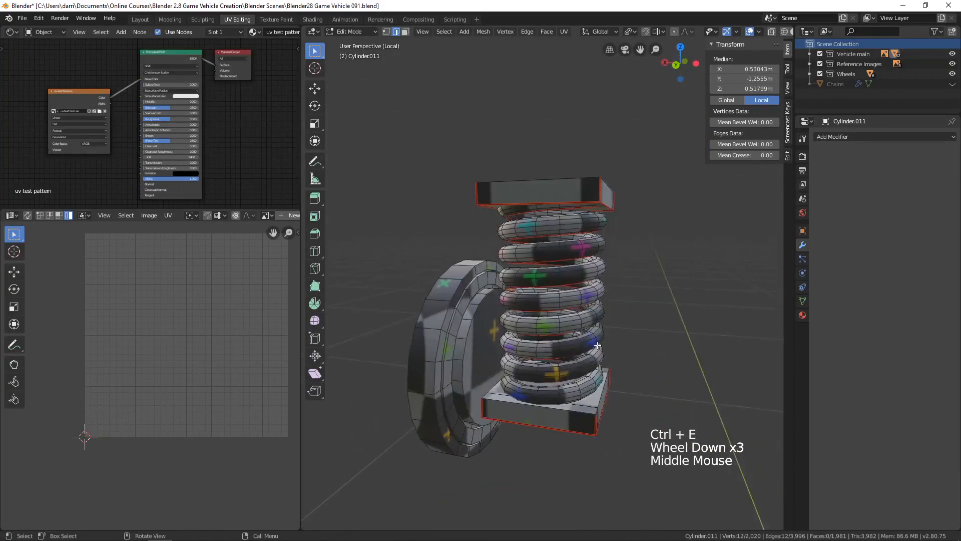
Select the entire suspension mesh and unwrap it.
key("a")
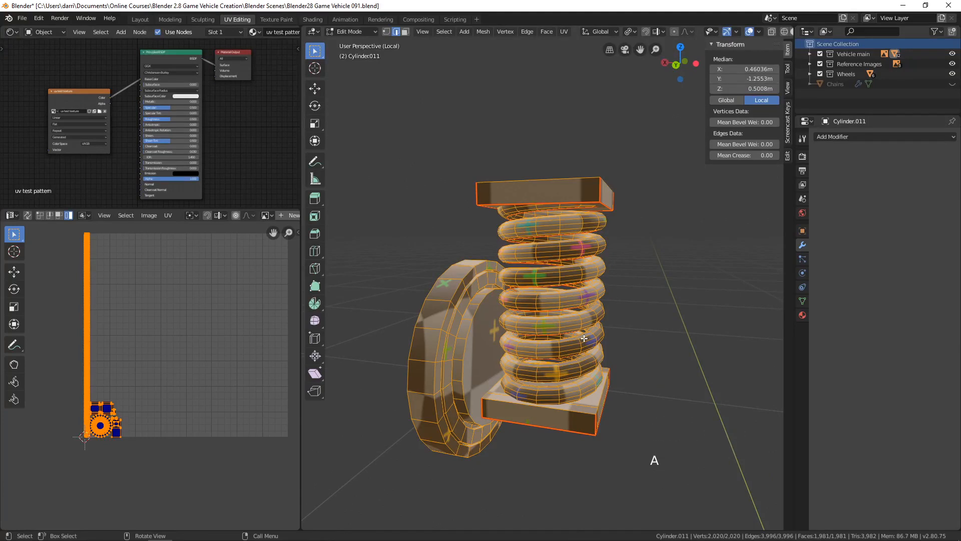
key("u")
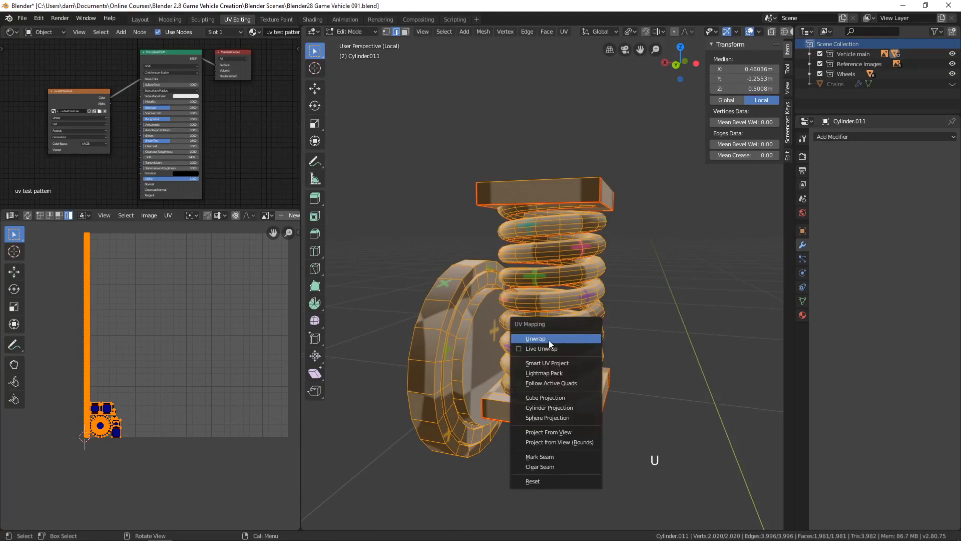
left_click(545, 340)
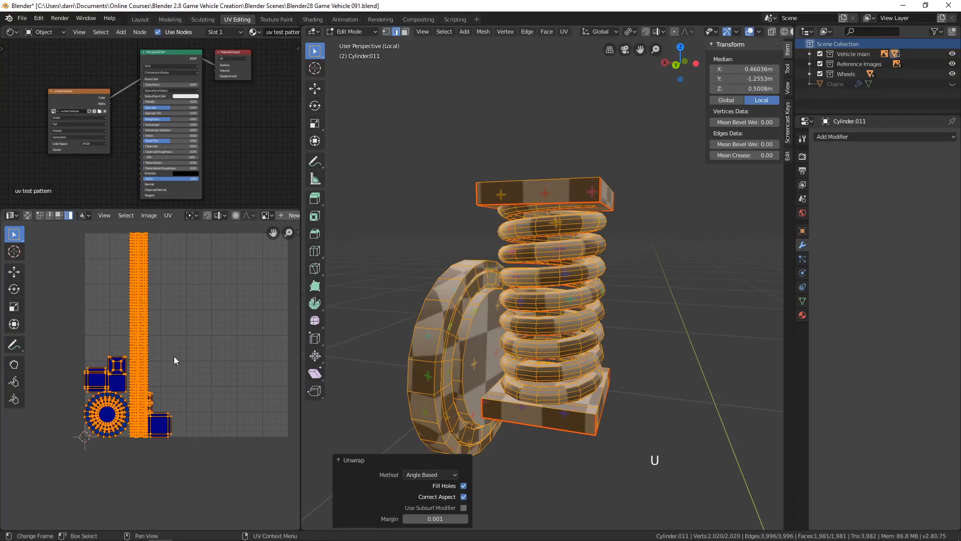
Move one of the coil's two UV strips about 0.185 along X, away from the other islands.
left_click(140, 306)
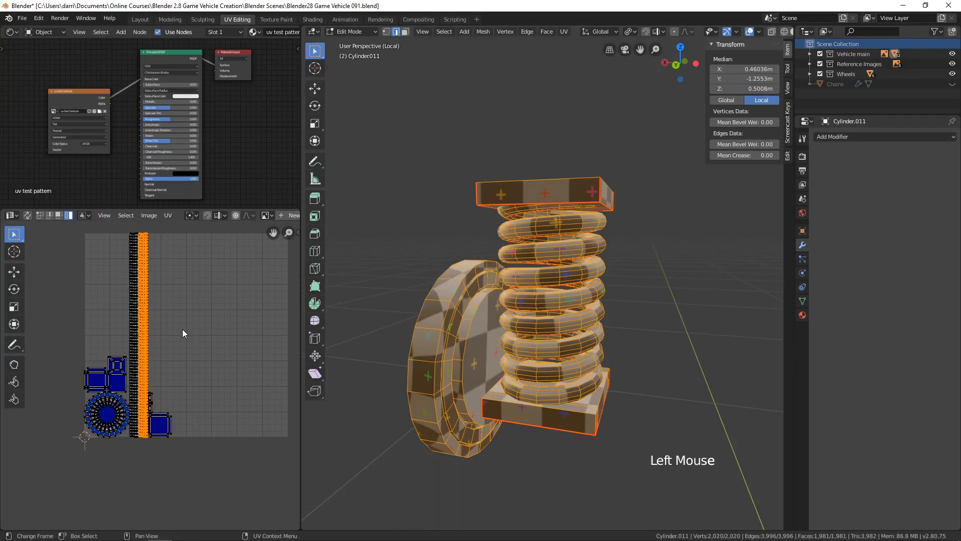
key("g")
left_click(220, 330)
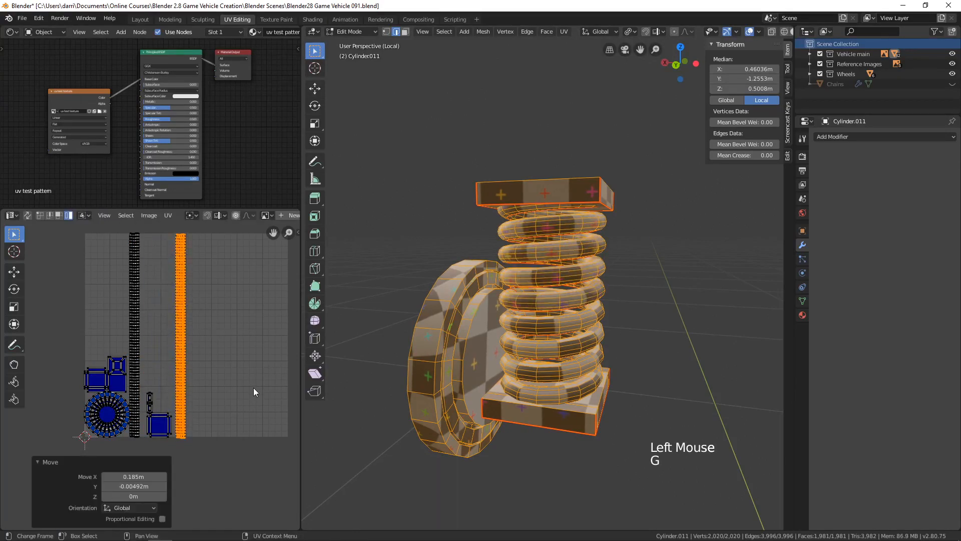
Return to Object Mode and leave local view to show the suspension within the complete vehicle.
scroll(624, 350, "down", 4)
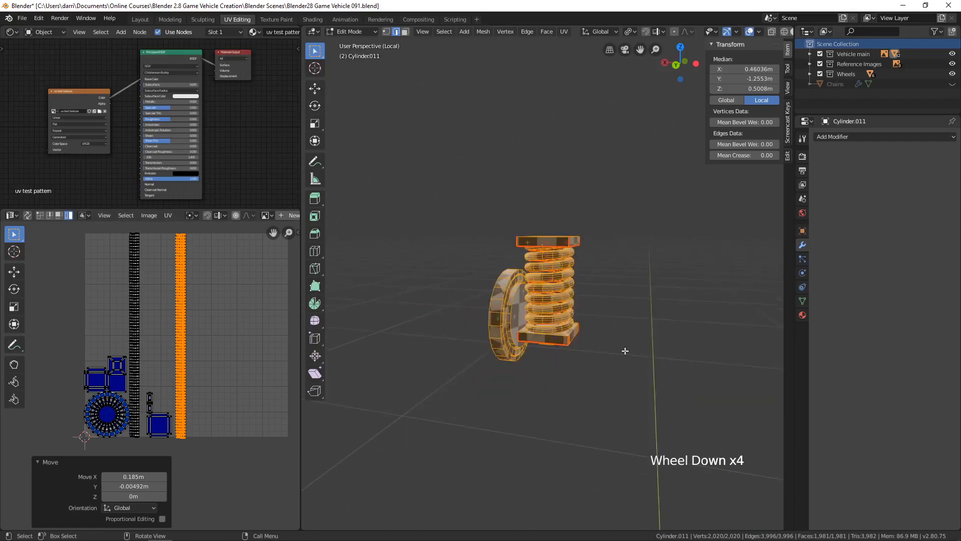
middle_click_drag(624, 350, 551, 340)
key("Tab")
key("KP_Divide")
scroll(530, 342, "down", 4)
mouse_move(550, 341)
middle_mouse_down()
mouse_move(557, 347)
mouse_move(536, 347)
mouse_move(557, 335)
mouse_move(555, 347)
middle_mouse_up()
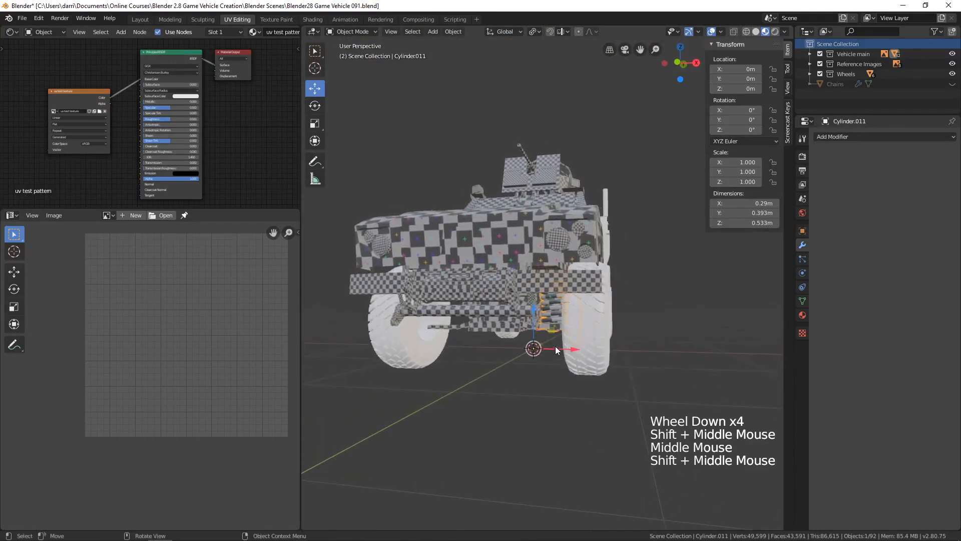
Add a Mirror modifier on the X axis to the front suspension and apply it.
left_click(842, 135)
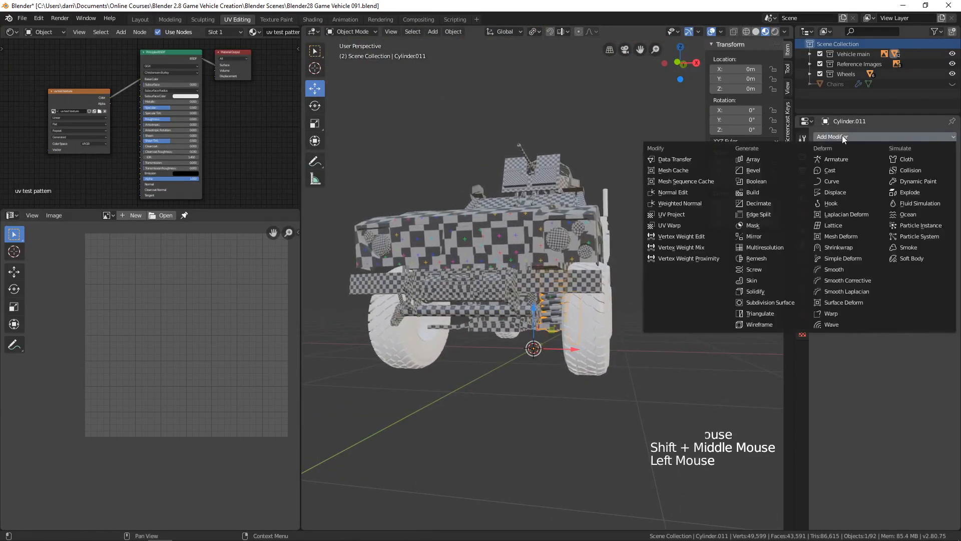
left_click(758, 234)
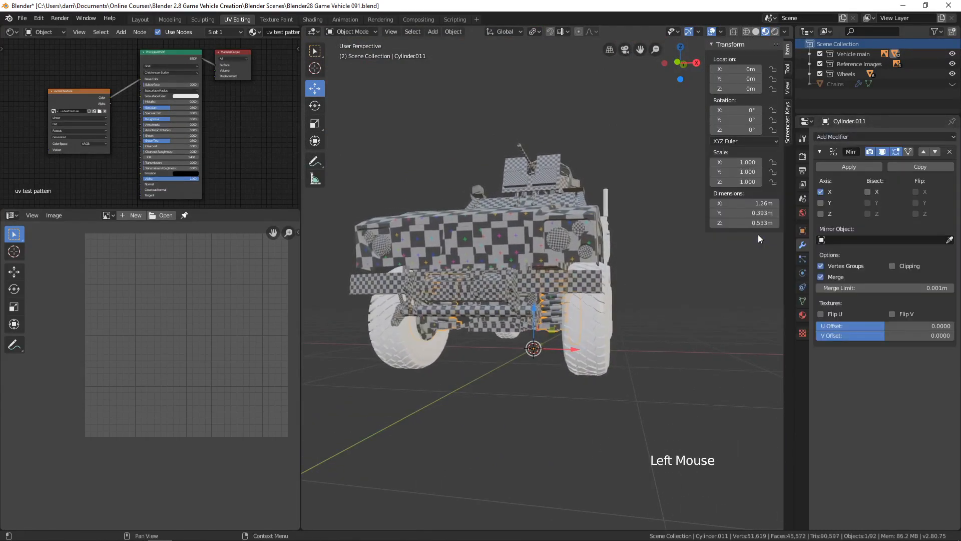
left_click(858, 166)
Examine the mirrored front suspension from below and the vehicle's remaining untextured parts around the rear bed.
middle_click_drag(611, 341, 620, 323)
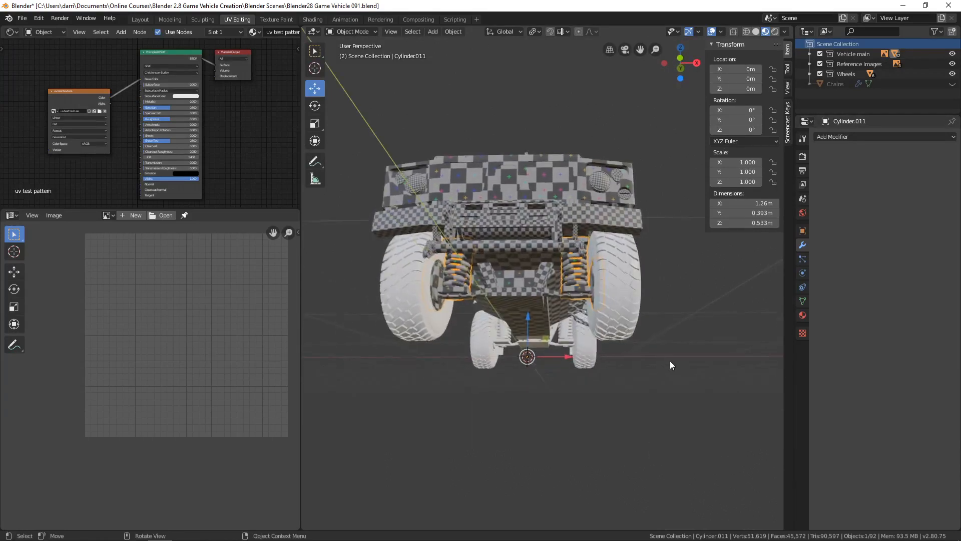
middle_click_drag(669, 360, 633, 313)
scroll(661, 341, "down", 1)
scroll(644, 325, "up", 3)
scroll(641, 319, "down", 2)
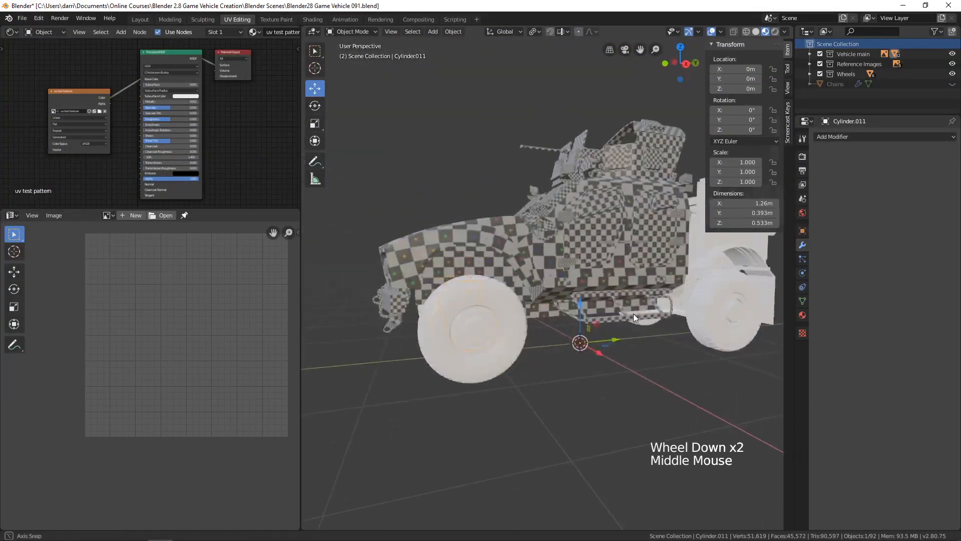
middle_click_drag(742, 275, 620, 340, "shift")
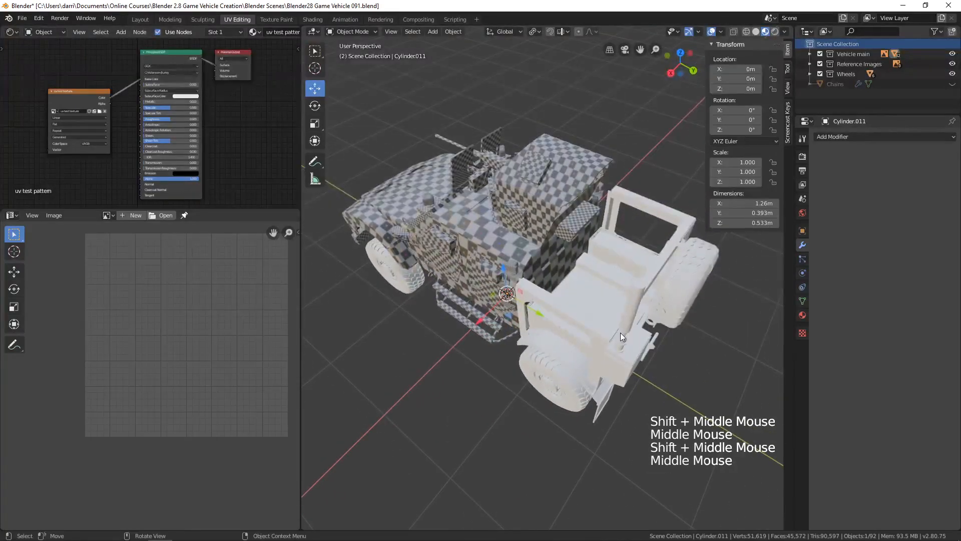